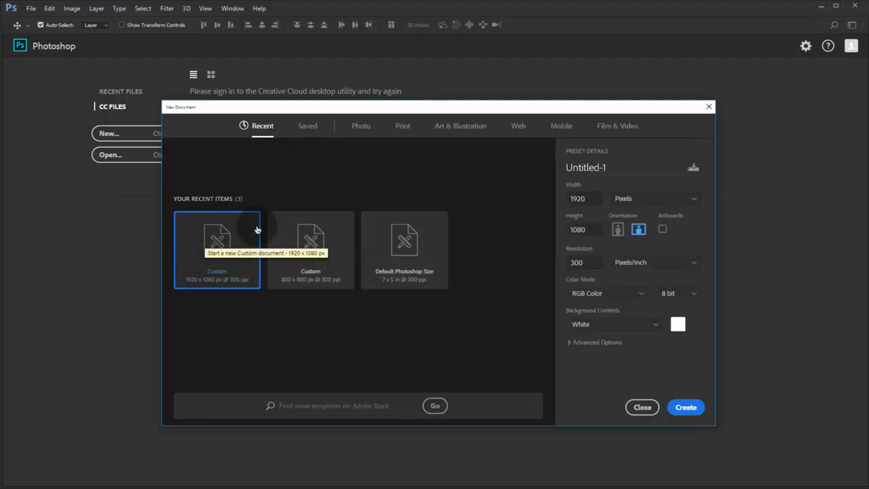
Step: Create a new document at 1920 × 1080 px and 300 ppi with a white background
double_click(577, 199)
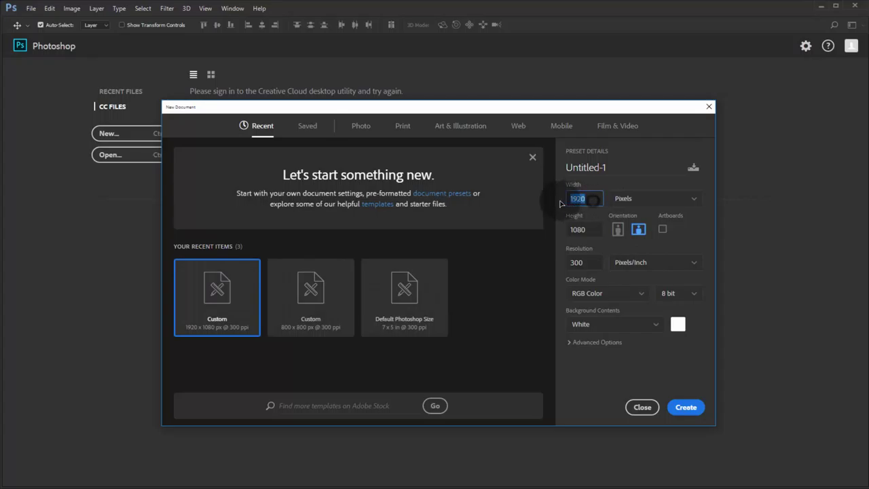
double_click(576, 231)
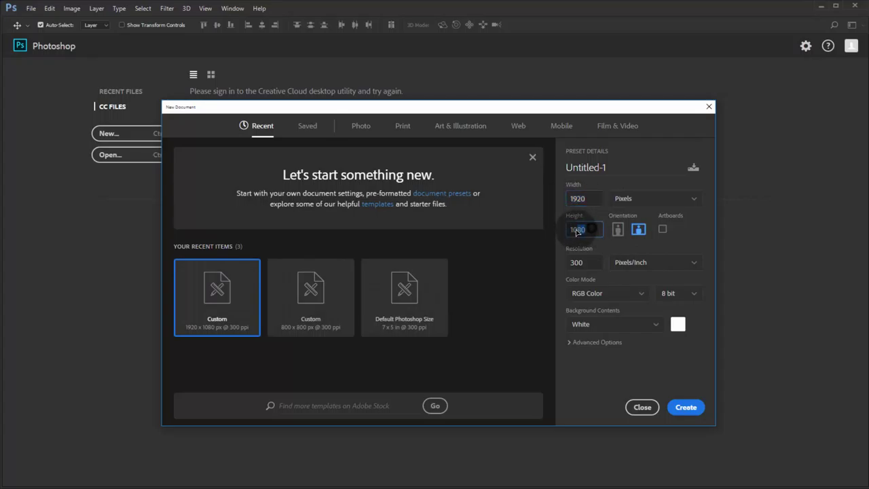
double_click(585, 263)
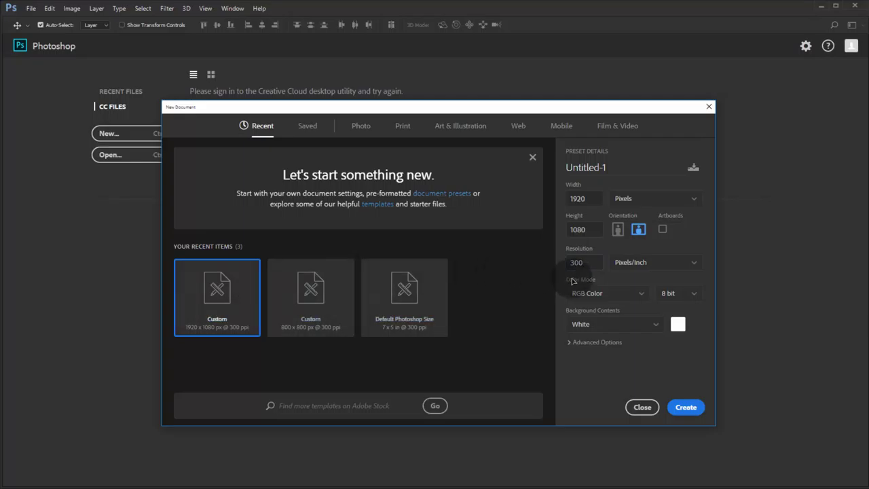
left_click(689, 408)
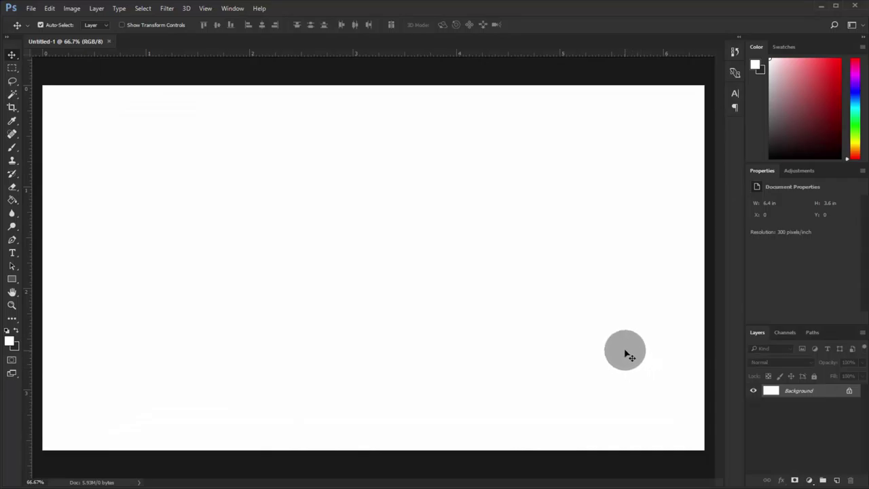
Step: Draw a circle left of the canvas centre with the Ellipse tool, leaving the size prompt unchanged
left_click(18, 280)
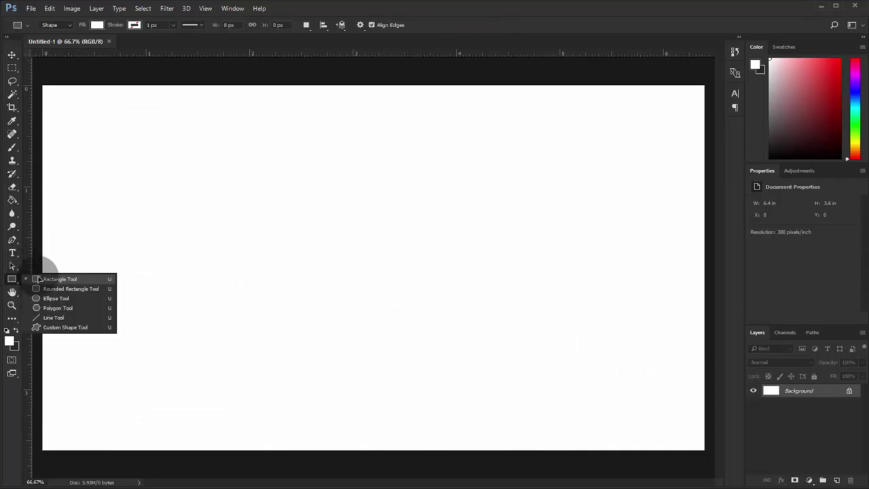
left_click(63, 303)
mouse_move(228, 171)
left_mouse_down()
mouse_move(333, 257)
mouse_move(388, 330)
left_mouse_up()
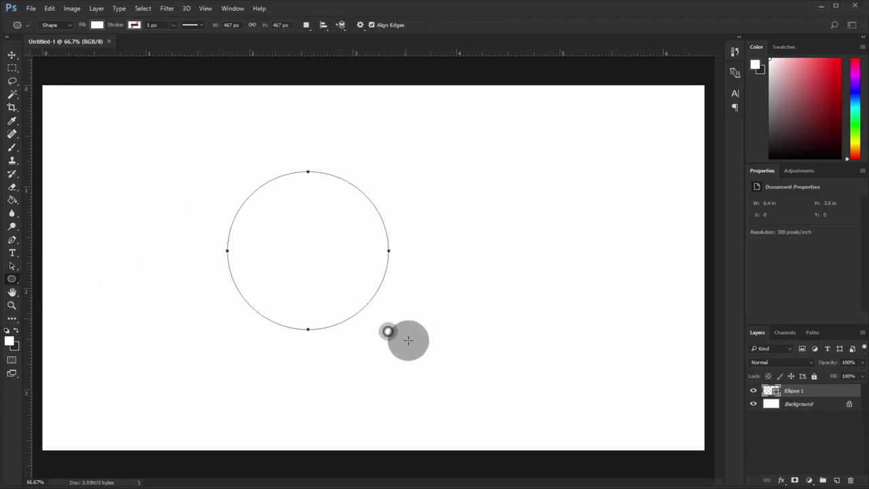
left_click(476, 336)
left_click(469, 205)
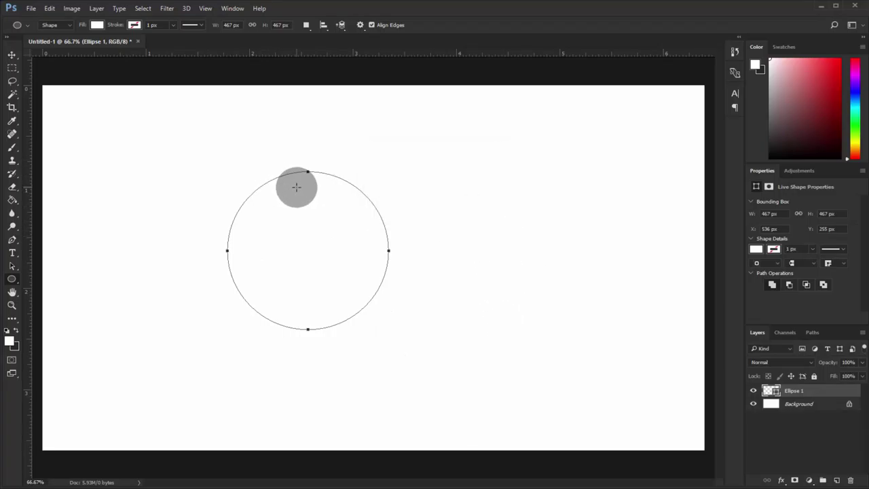
Step: Fill the circle dark teal after trying grey and salmon swatches
left_click(97, 25)
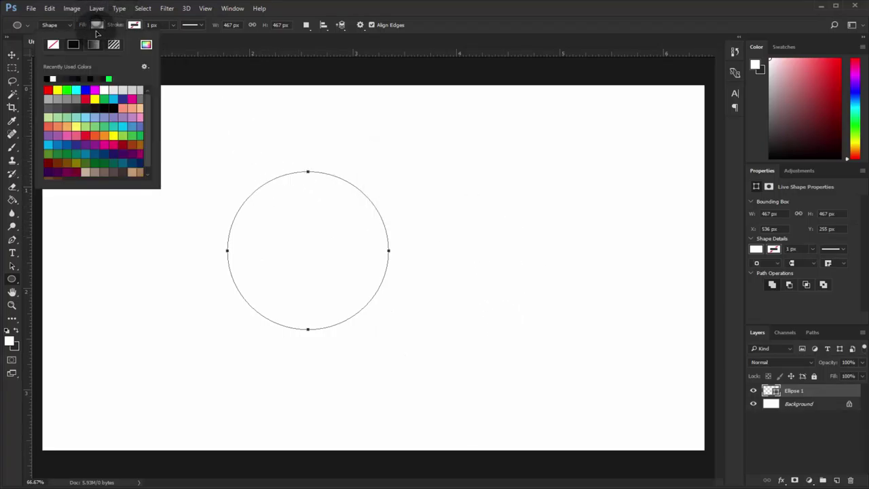
left_click(76, 98)
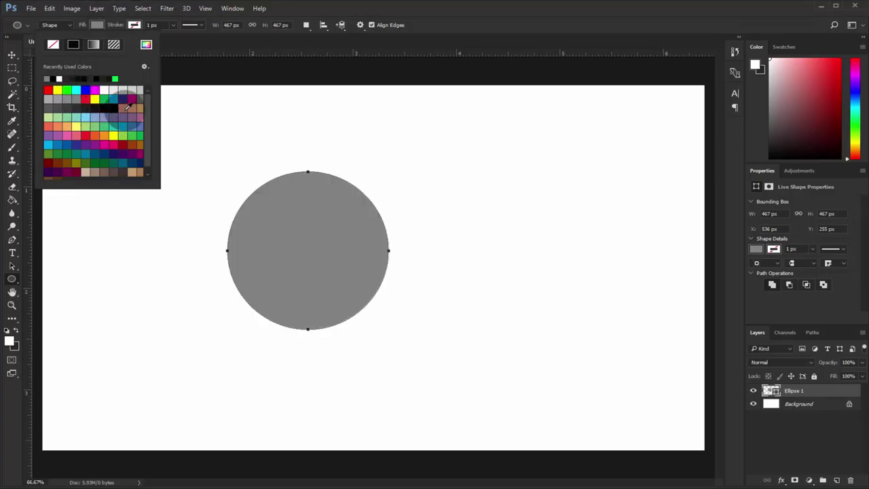
left_click(124, 109)
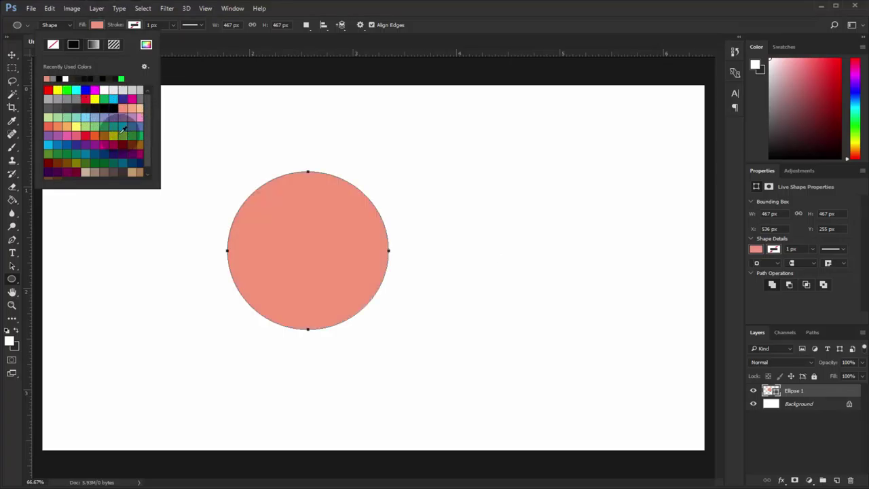
scroll(129, 139, "down", 1)
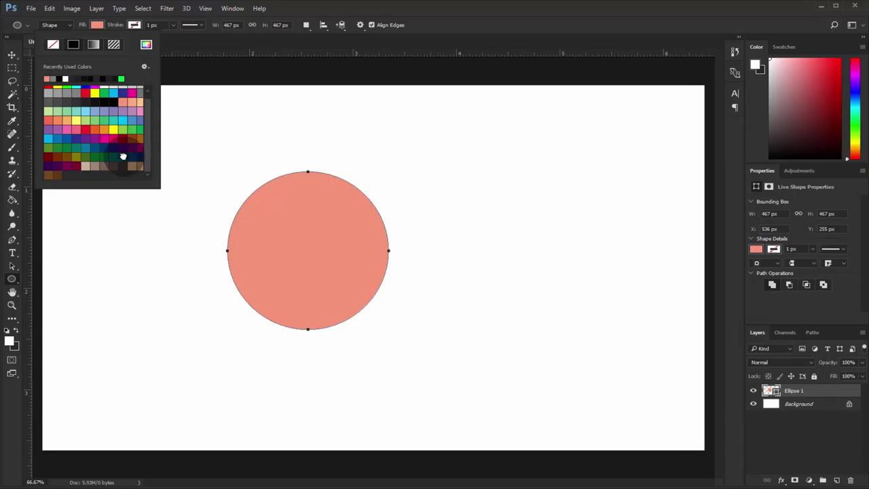
left_click(123, 156)
left_click(11, 55)
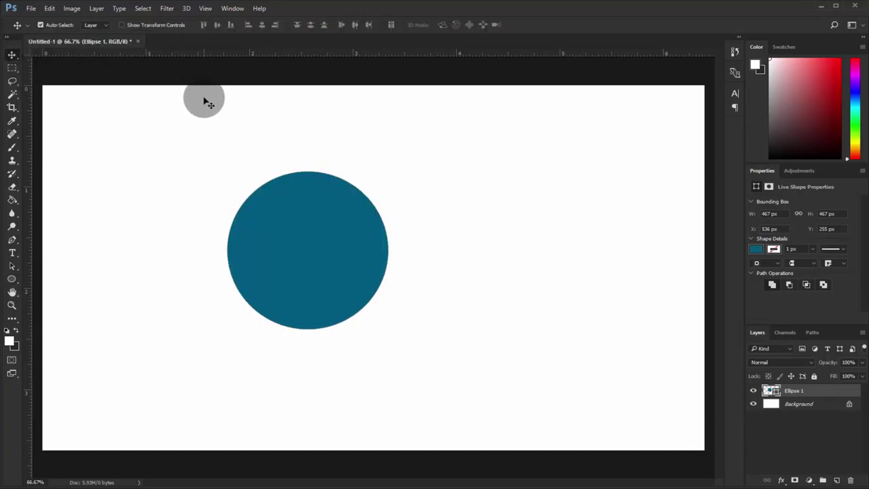
Step: Centre the teal circle horizontally and vertically on the canvas
key("ctrl+a")
left_click(261, 25)
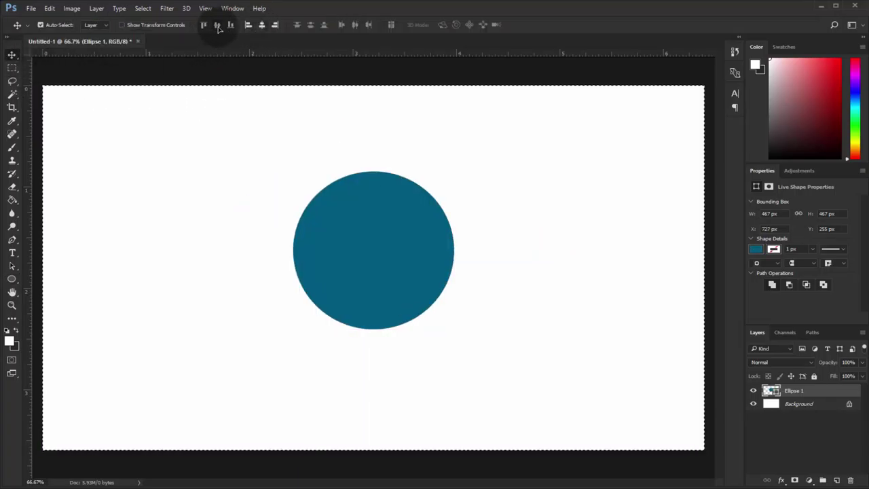
left_click(217, 25)
key("ctrl+d")
left_click_drag(349, 139, 372, 148)
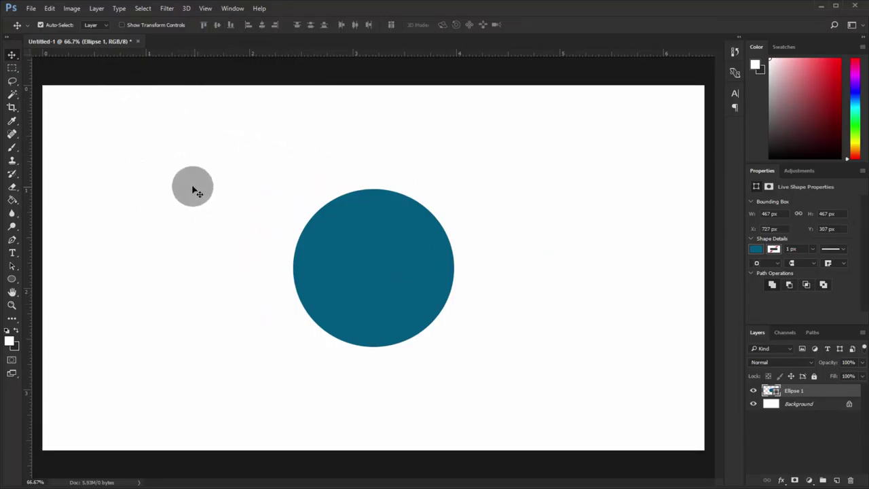
Step: Scale the circle up from its centre to about 597 × 597 px and commit
left_click(136, 25)
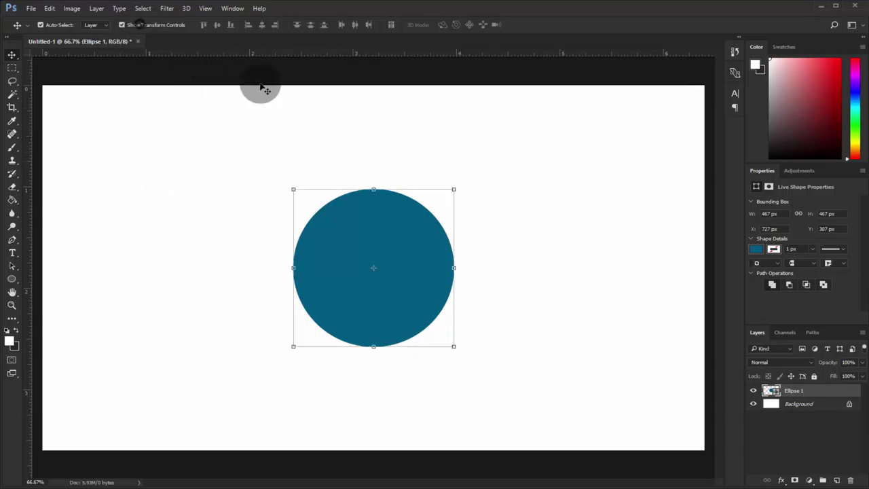
left_click(453, 190)
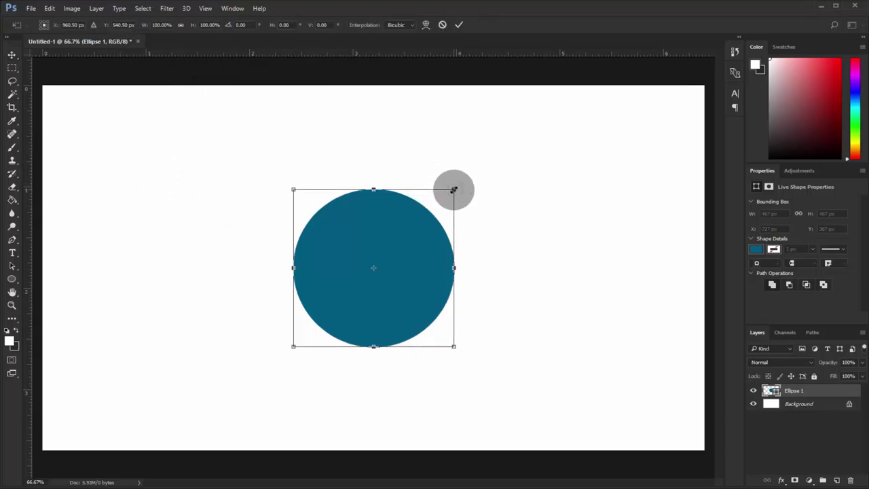
left_click_drag(453, 190, 474, 180)
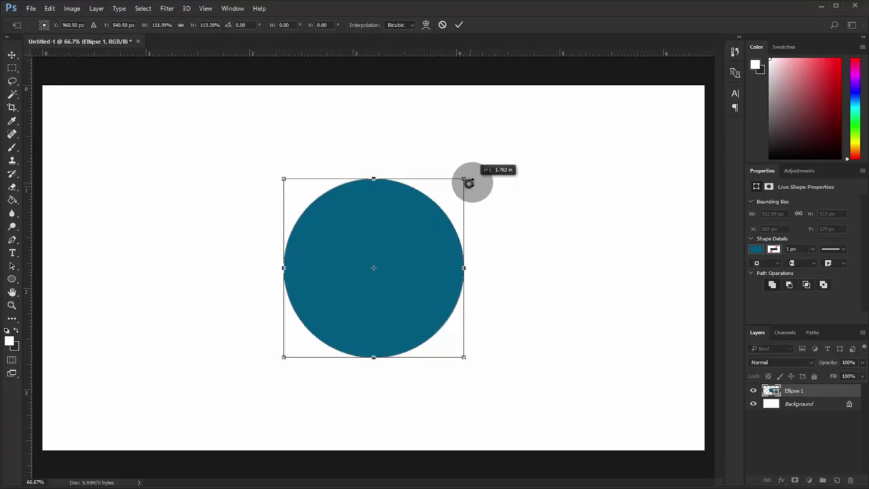
left_click_drag(474, 180, 476, 166)
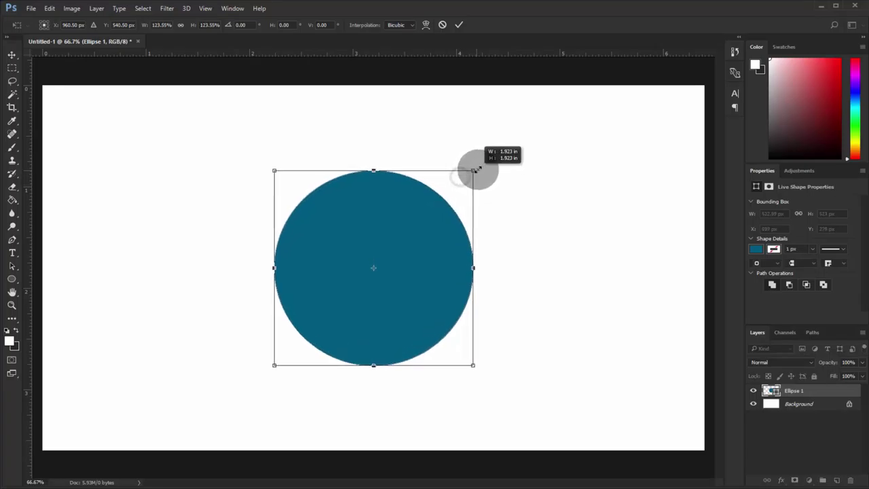
left_click(459, 26)
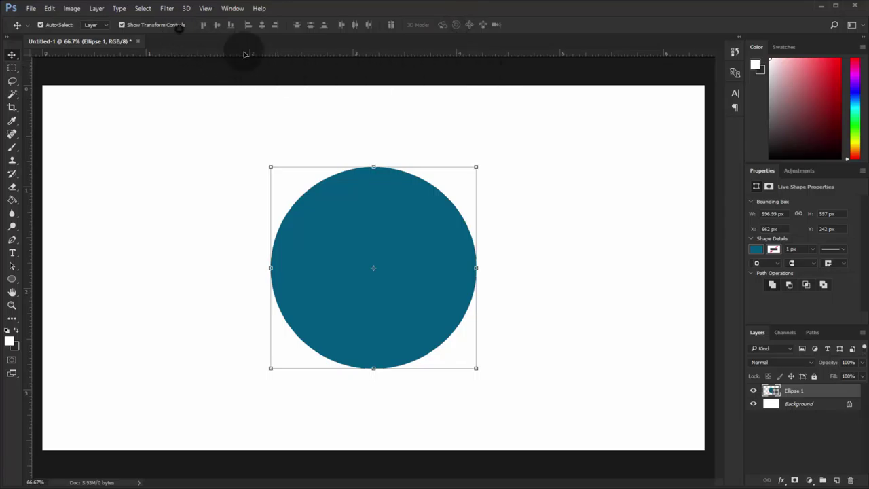
left_click(156, 25)
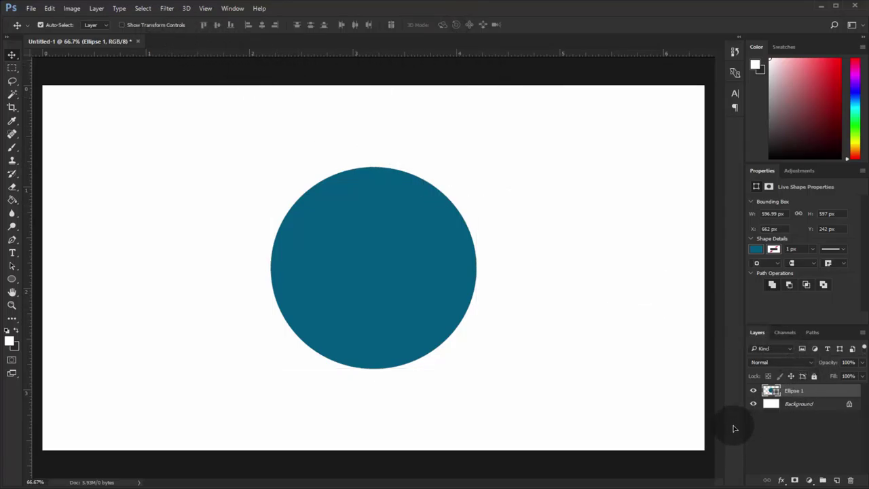
Step: Give Ellipse 1 a very dark navy (#00011f) Color Overlay, with Gradient Overlay turned off
right_click(795, 391)
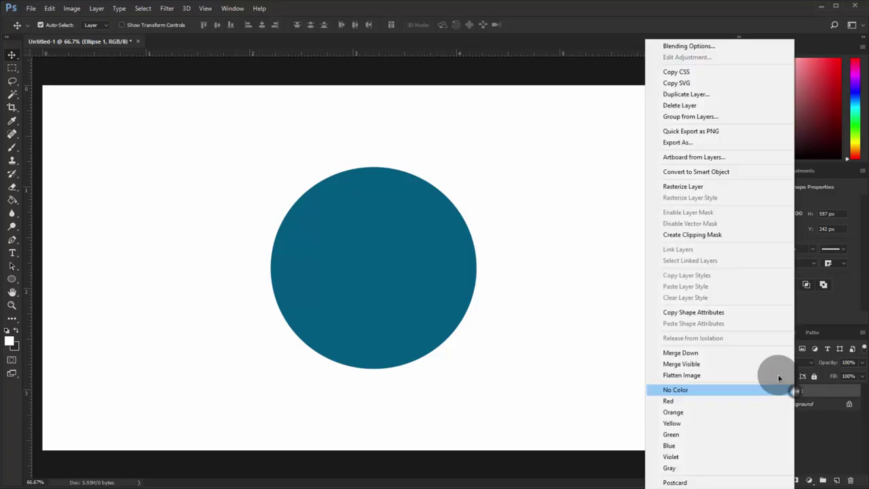
left_click(702, 45)
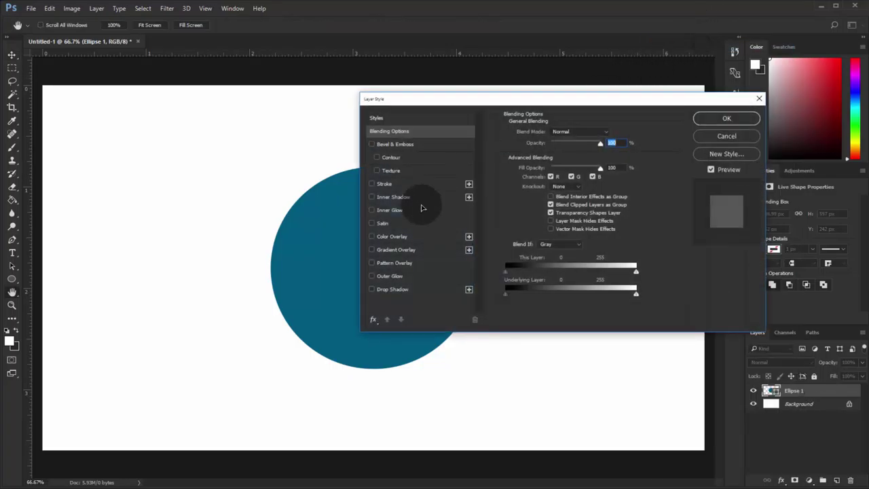
left_click(382, 251)
left_click(371, 249)
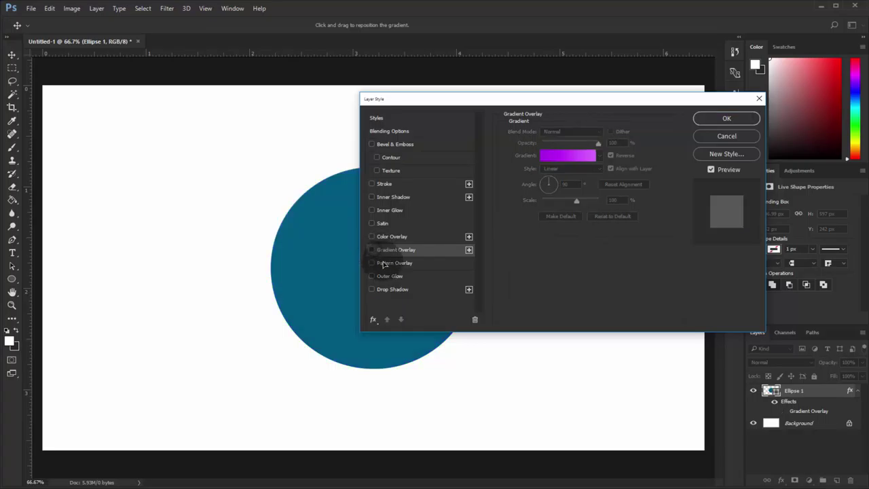
left_click(388, 237)
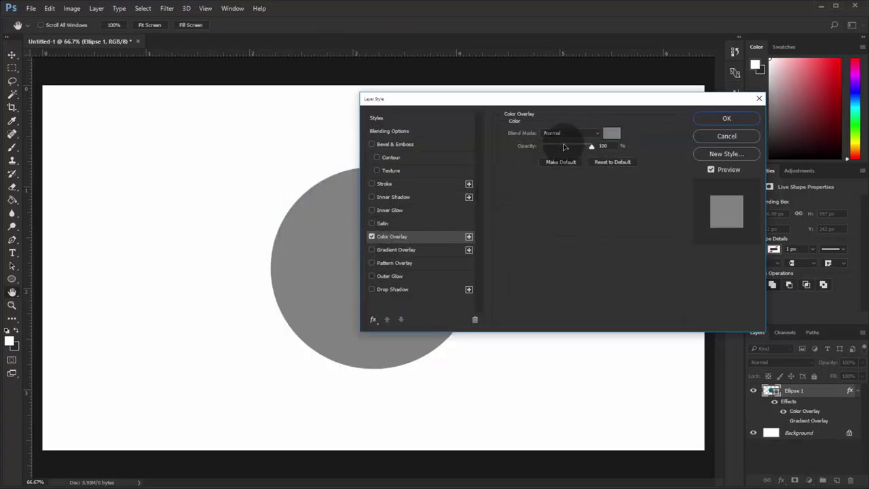
left_click(612, 133)
left_click(643, 176)
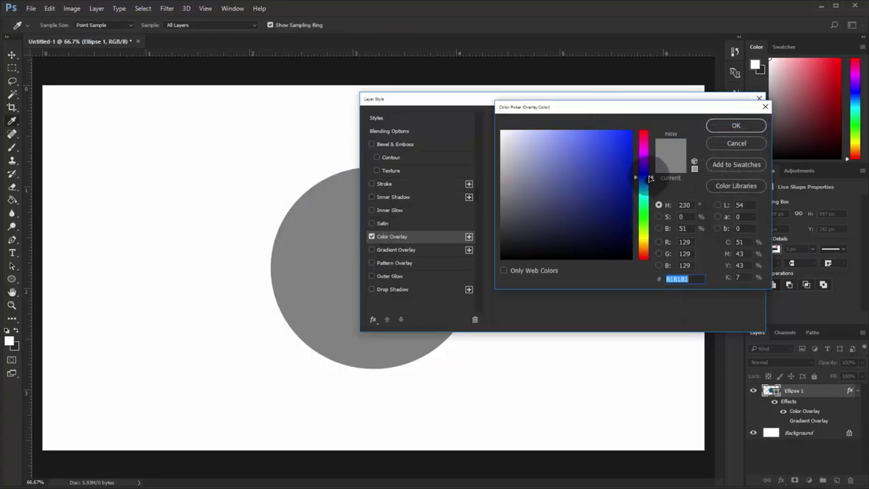
mouse_move(618, 173)
left_mouse_down()
mouse_move(621, 140)
mouse_move(635, 222)
left_mouse_up()
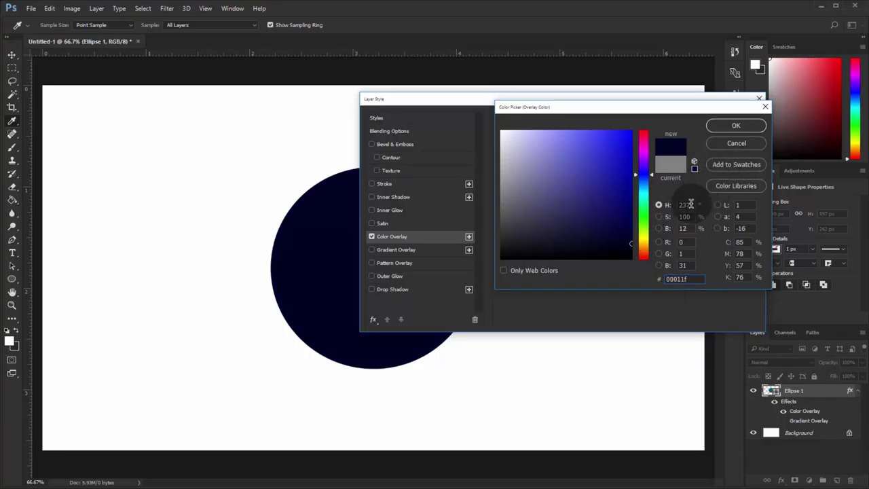
left_click(732, 126)
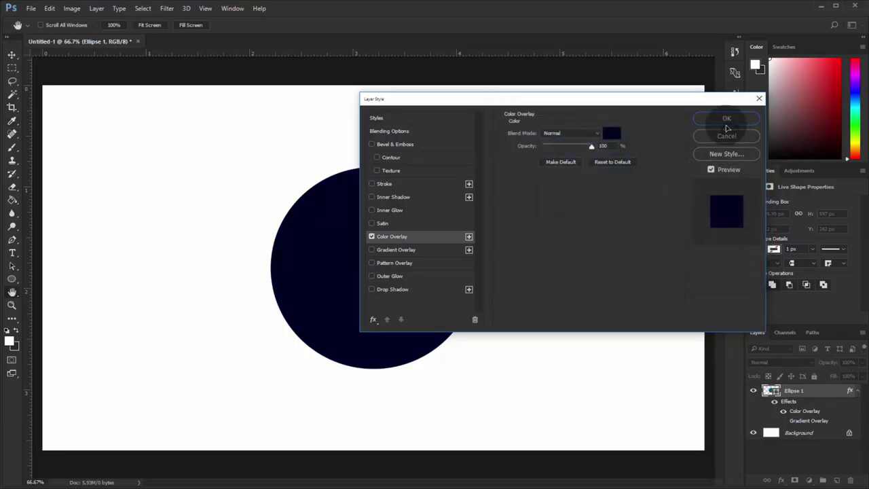
left_click(730, 116)
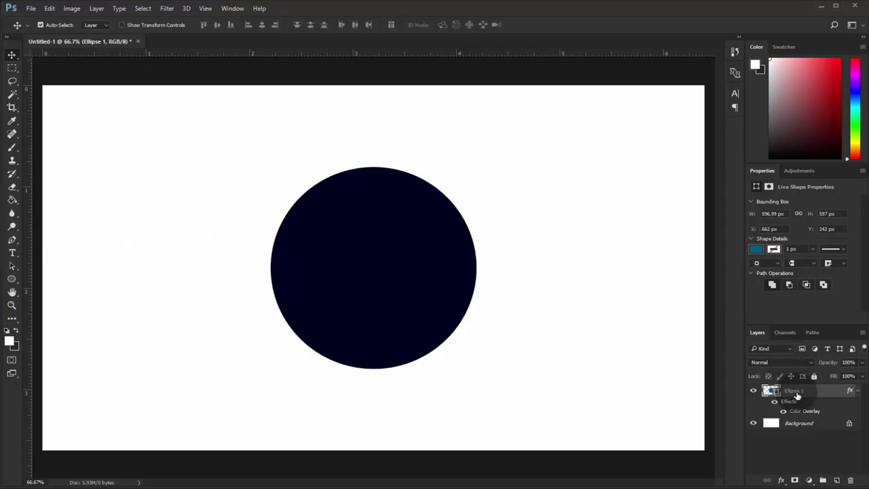
Step: Duplicate Ellipse 1 and rasterize the copy
key("ctrl+j")
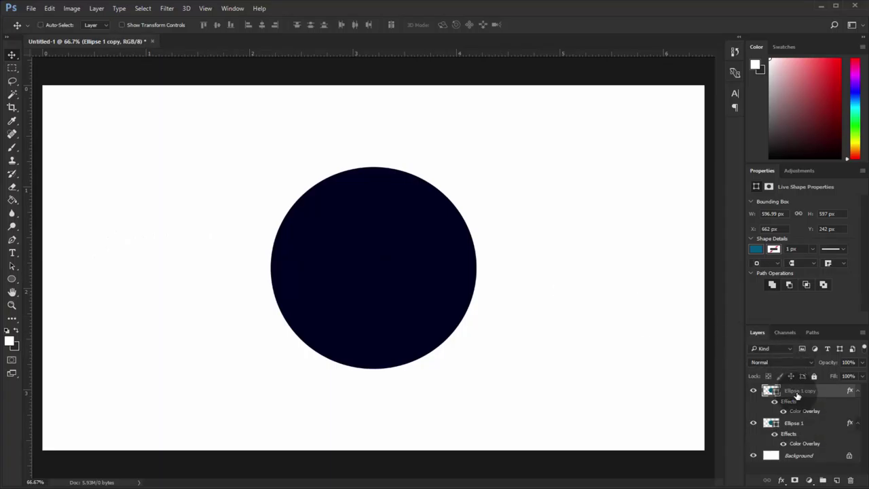
right_click(798, 396)
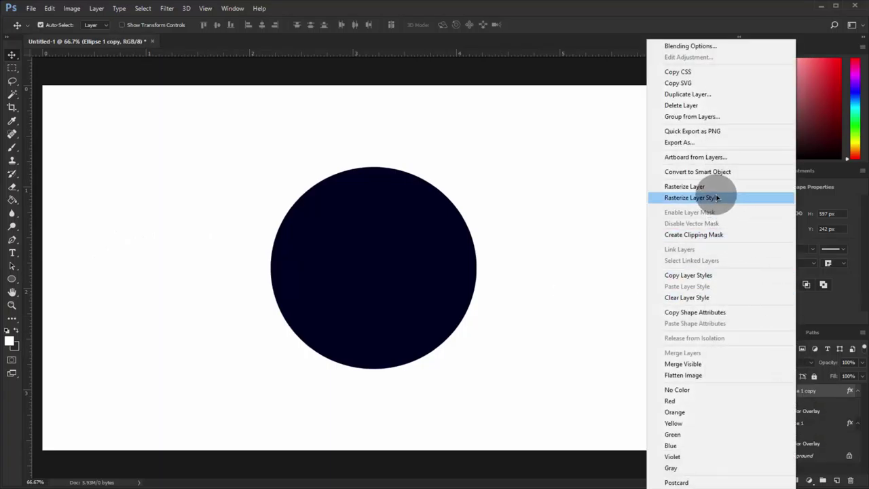
left_click(713, 189)
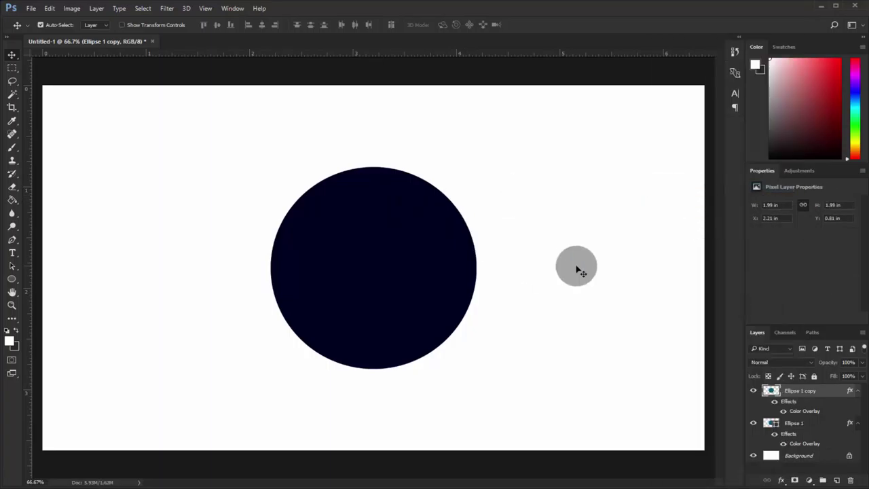
left_click_drag(828, 446, 809, 412)
Step: Change the copy's Color Overlay to dark indigo #171a5c
double_click(806, 409)
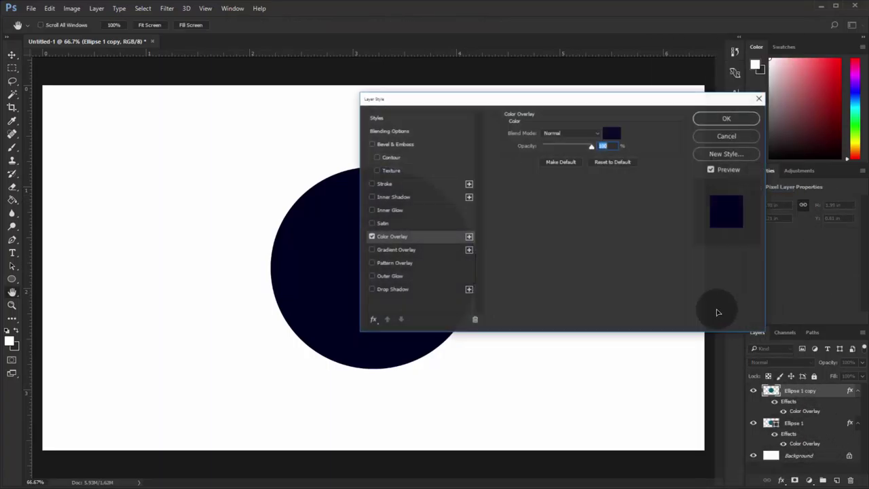
left_click(615, 132)
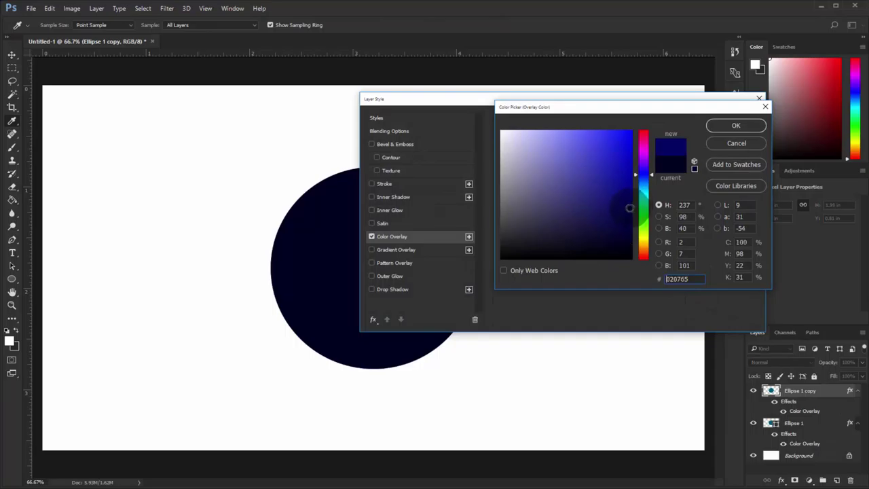
left_click(628, 204)
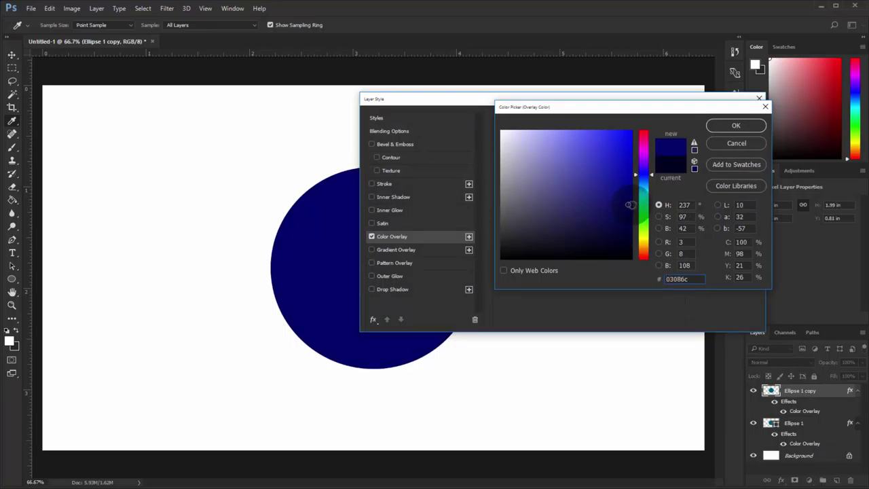
mouse_move(628, 206)
left_mouse_down()
mouse_move(609, 201)
mouse_move(600, 221)
left_mouse_up()
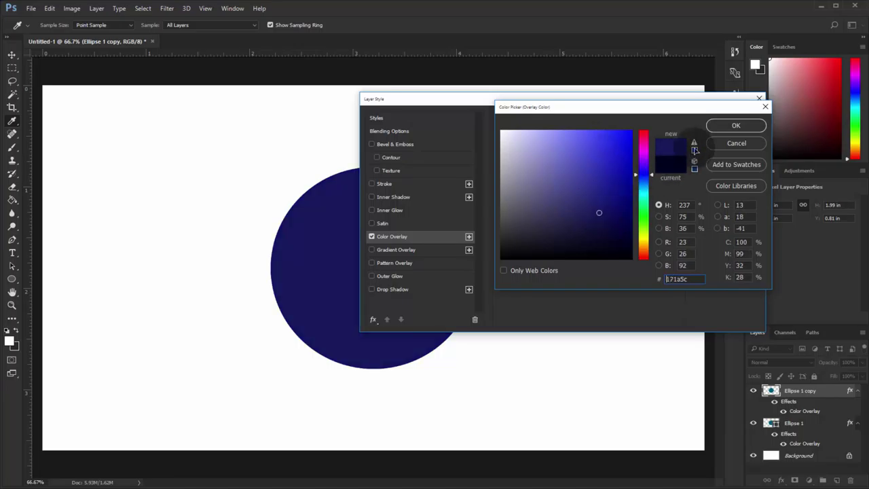
left_click(734, 127)
key("Return")
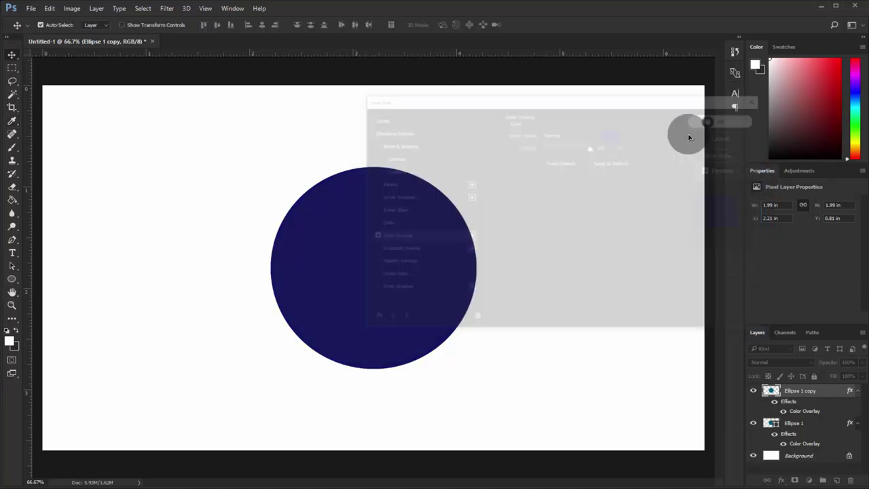
Step: Place Ellipse 1 copy below Ellipse 1, offset right, toggling Ellipse 1's visibility to check it
left_click_drag(792, 394, 803, 434)
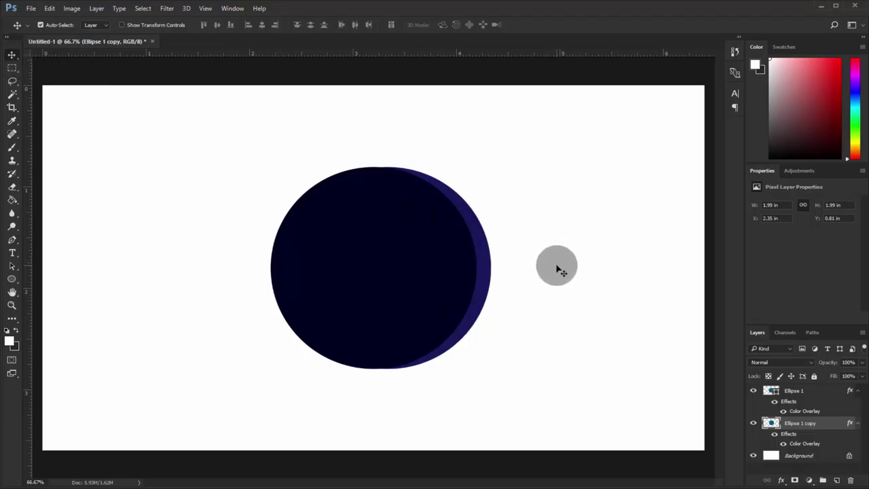
left_click(753, 390)
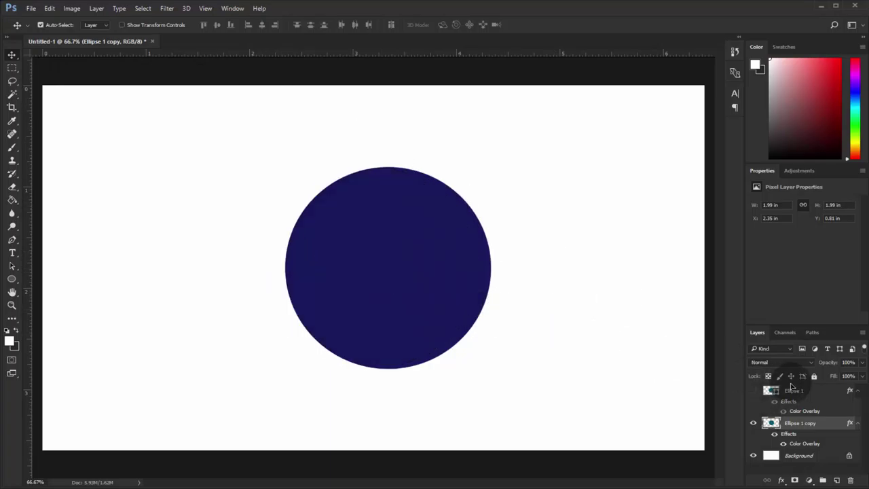
left_click(753, 392)
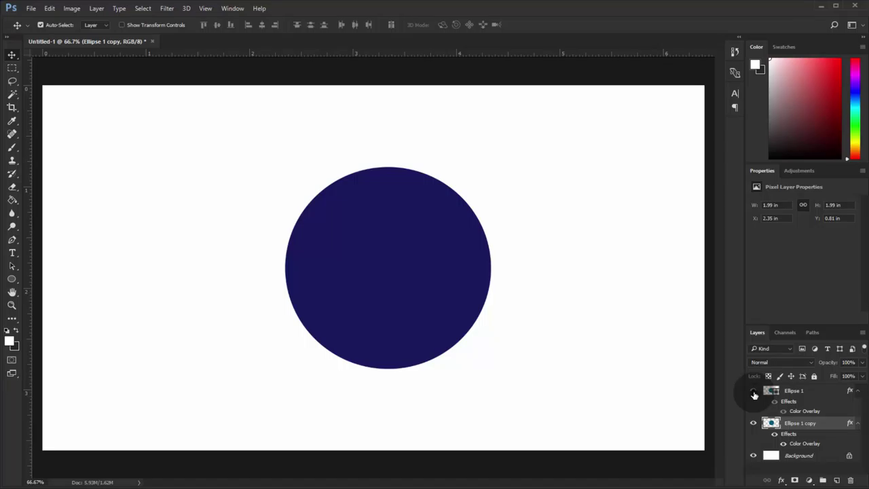
left_click(752, 392)
left_click(753, 393)
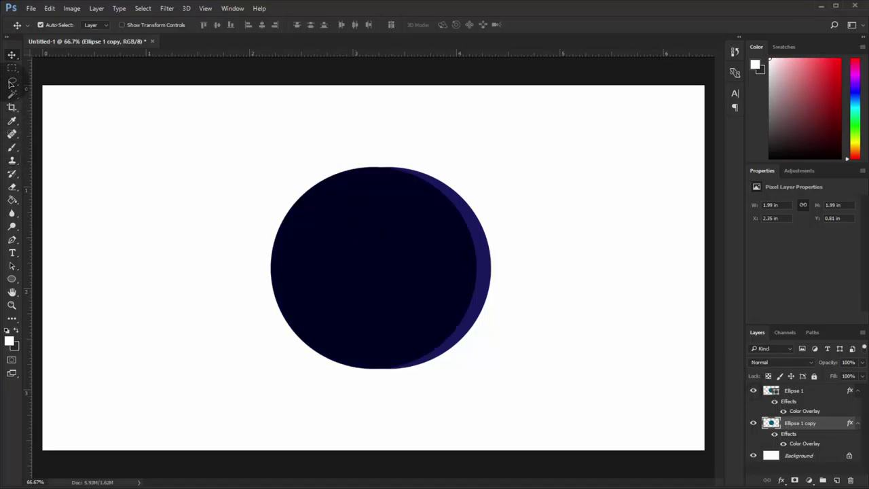
Step: Trim the indigo copy down to its right crescent, then duplicate that crescent layer
key("m")
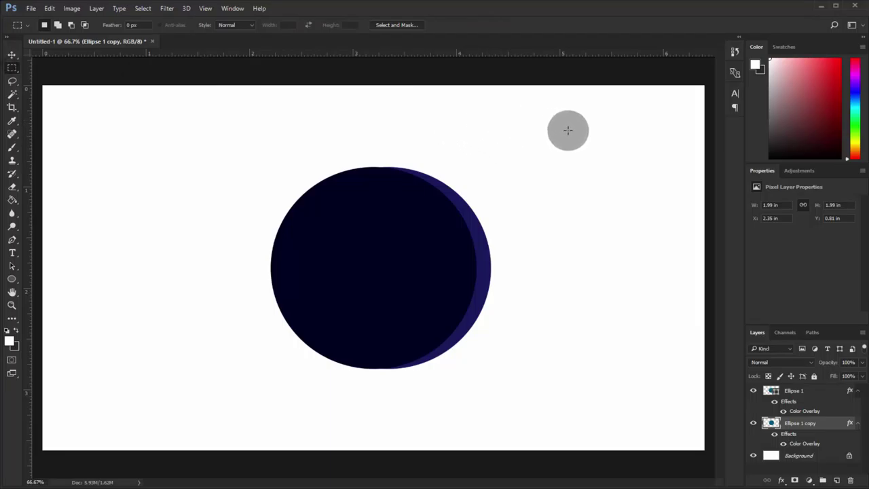
left_click_drag(611, 131, 440, 396)
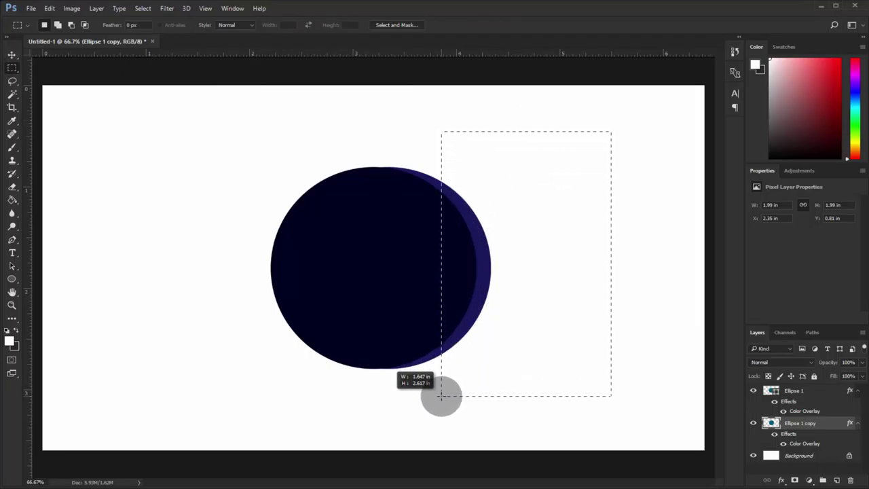
left_click_drag(440, 396, 440, 396)
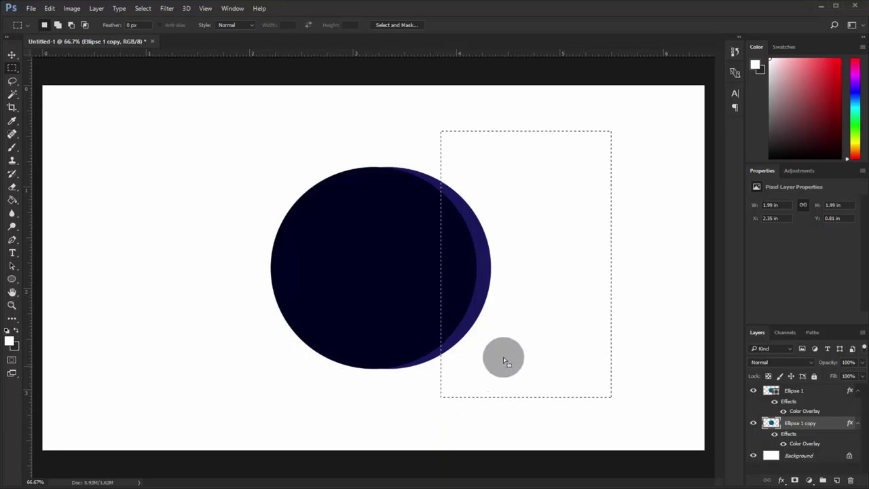
key("ctrl+shift+i")
key("Delete")
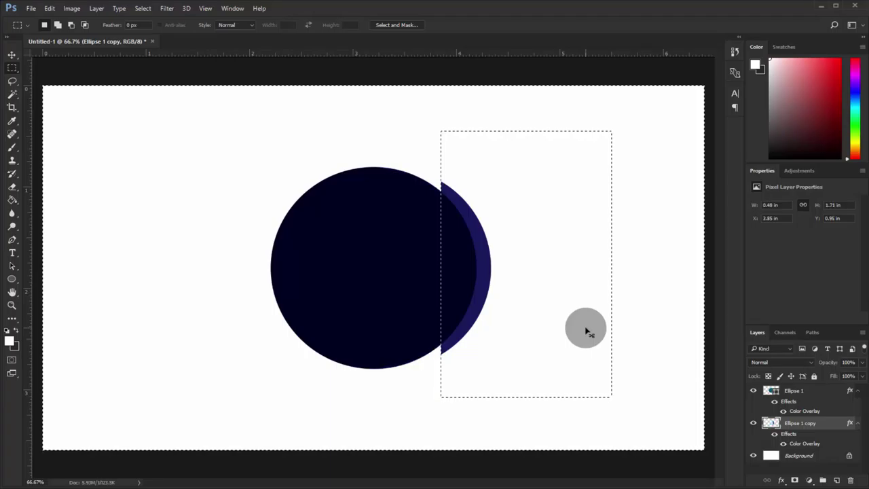
key("ctrl+d")
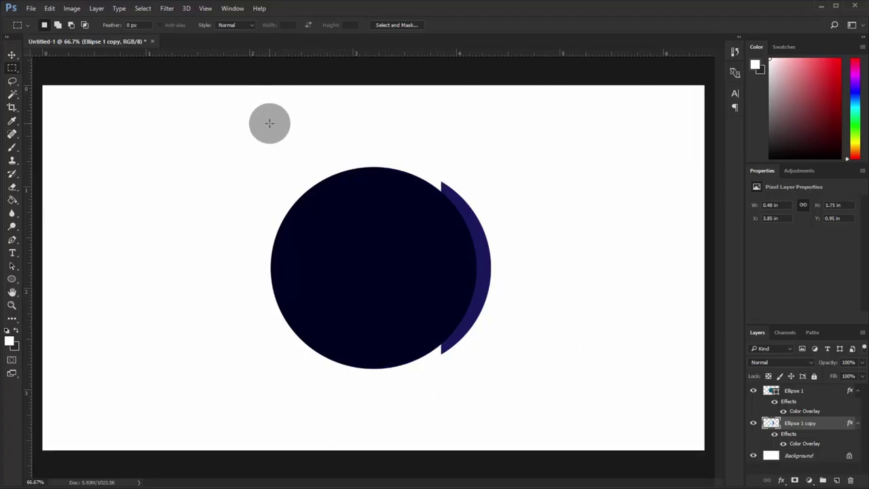
left_click(11, 54)
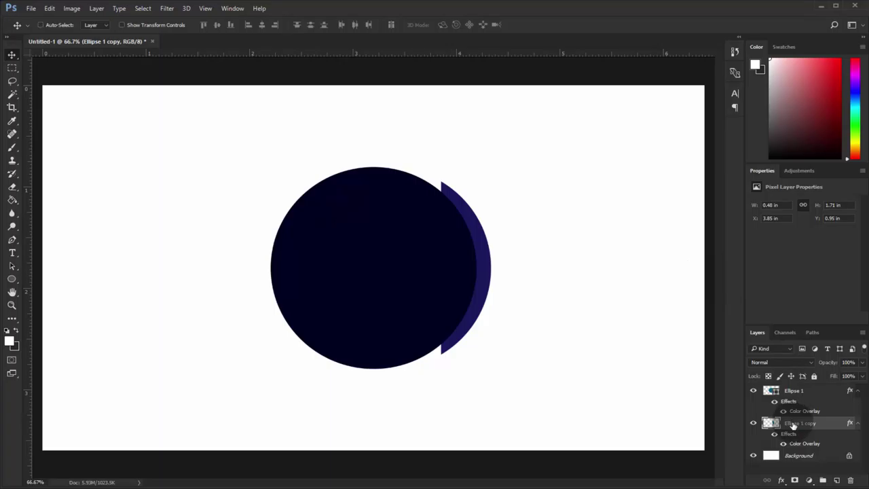
left_click_drag(793, 426, 794, 422)
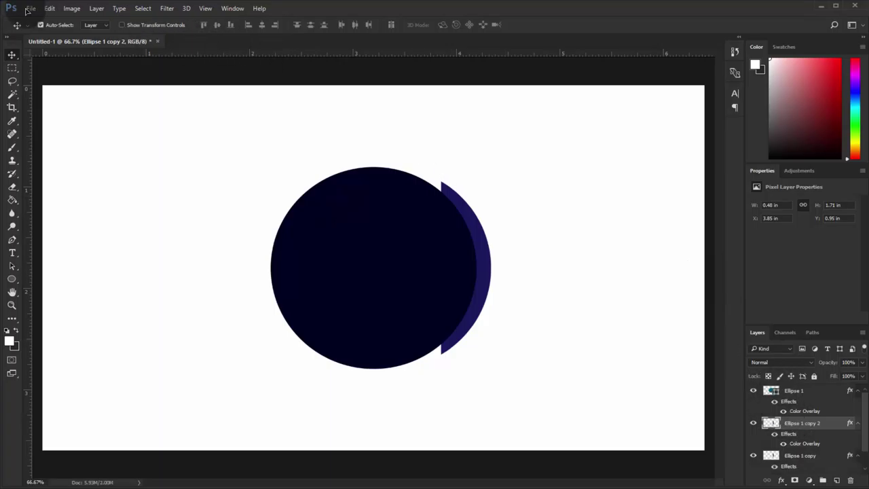
Step: Flip Ellipse 1 copy 2 horizontally and move it to the circle's left side
left_click(40, 24)
left_click(51, 8)
mouse_move(65, 225)
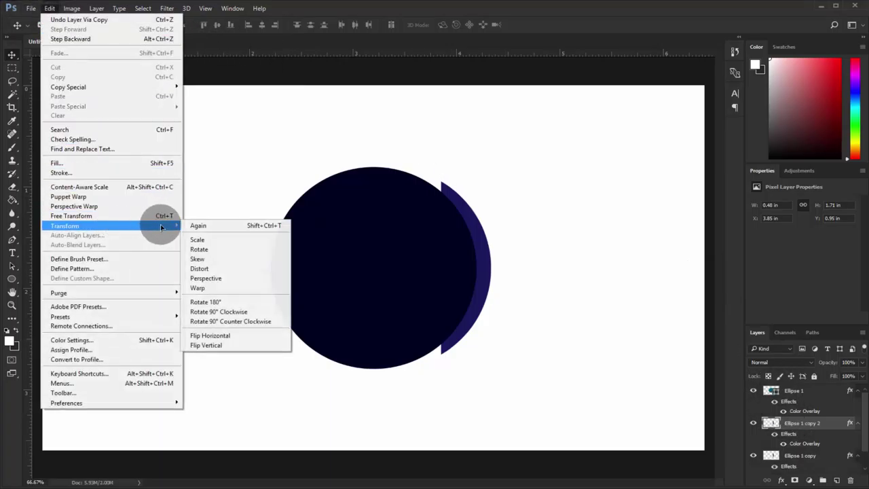
left_click(211, 335)
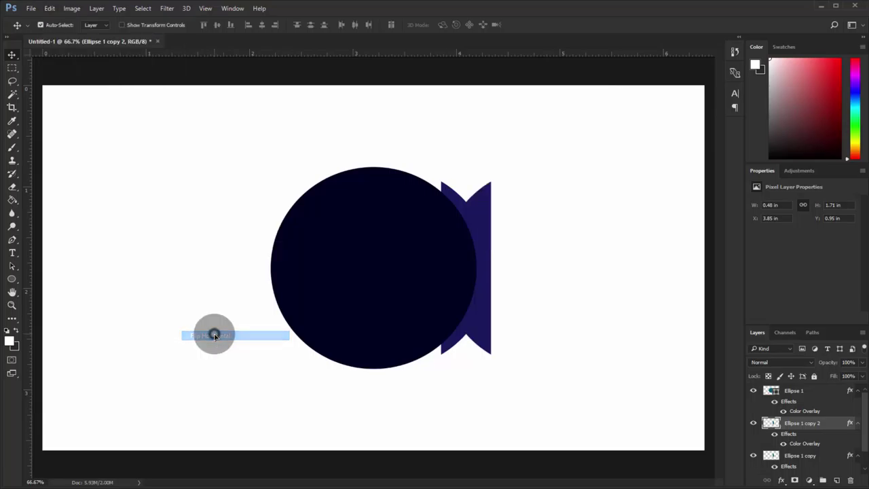
mouse_move(465, 258)
left_mouse_down()
mouse_move(289, 262)
mouse_move(302, 264)
left_mouse_up()
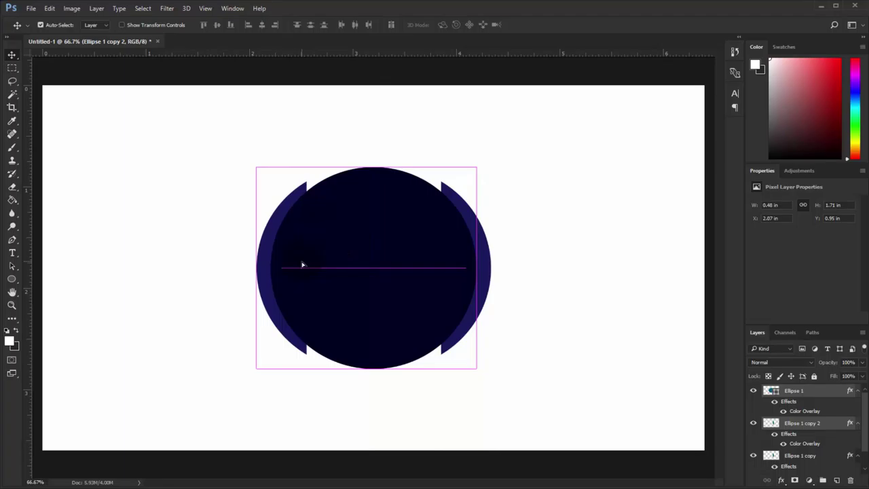
left_click(595, 312)
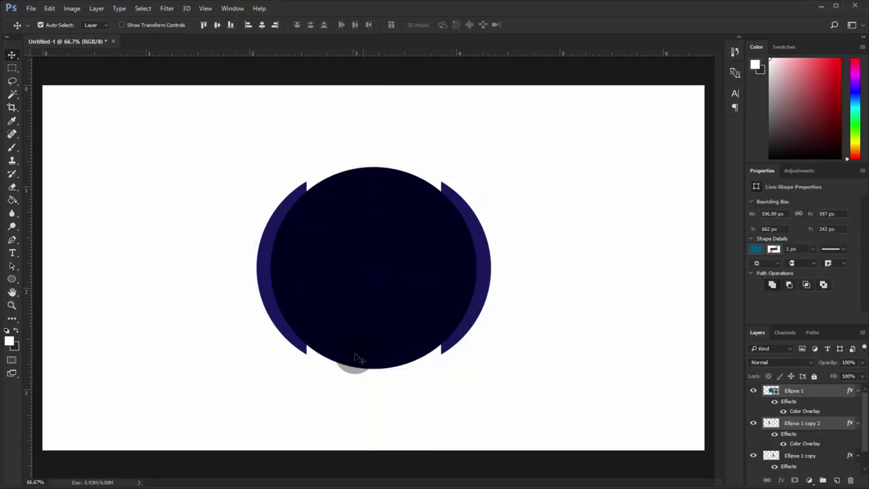
Step: Drag guides to the crescents' top and bottom tips and through the circle's vertical centre
left_click_drag(306, 54, 371, 358)
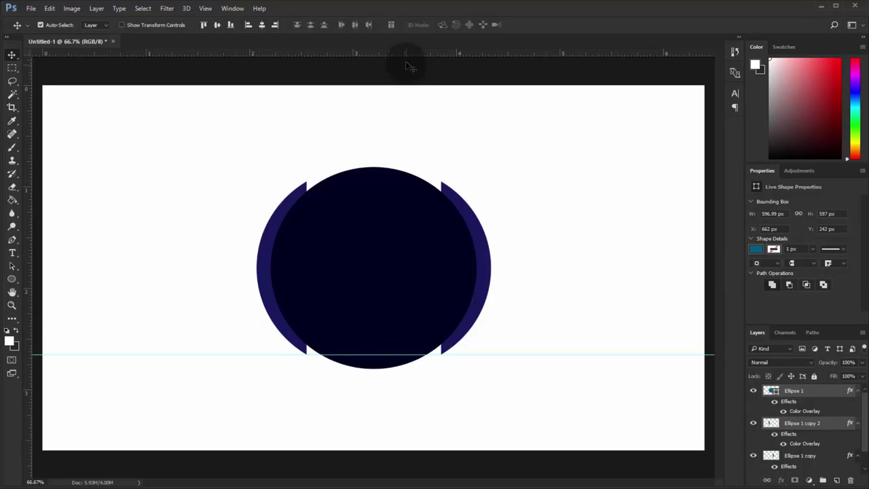
left_click_drag(409, 56, 411, 181)
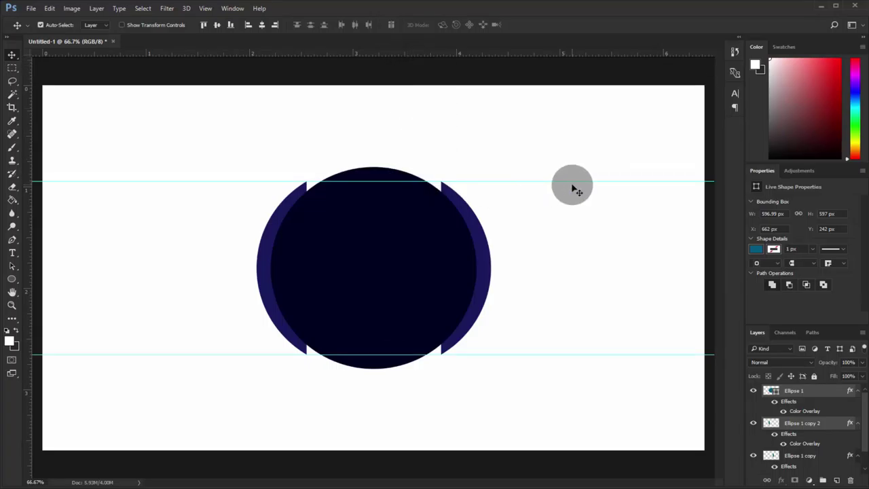
key("ctrl+minus")
key("ctrl+minus")
key("ctrl+plus")
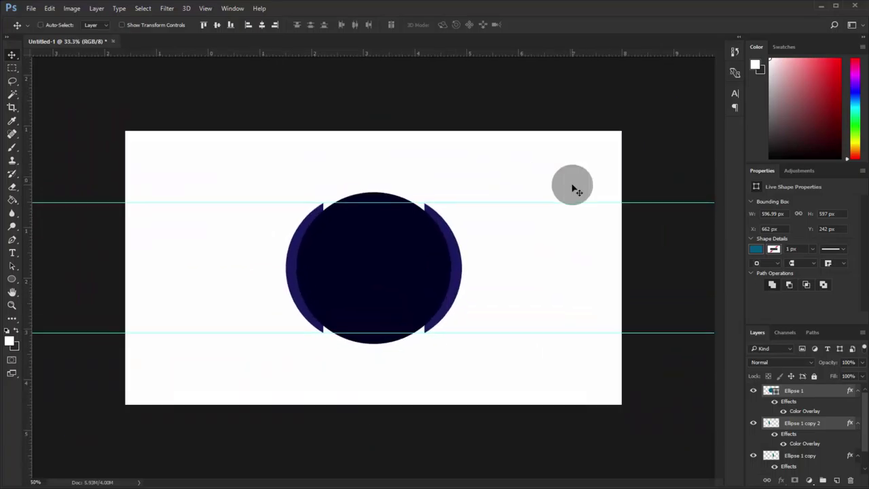
key("ctrl+plus")
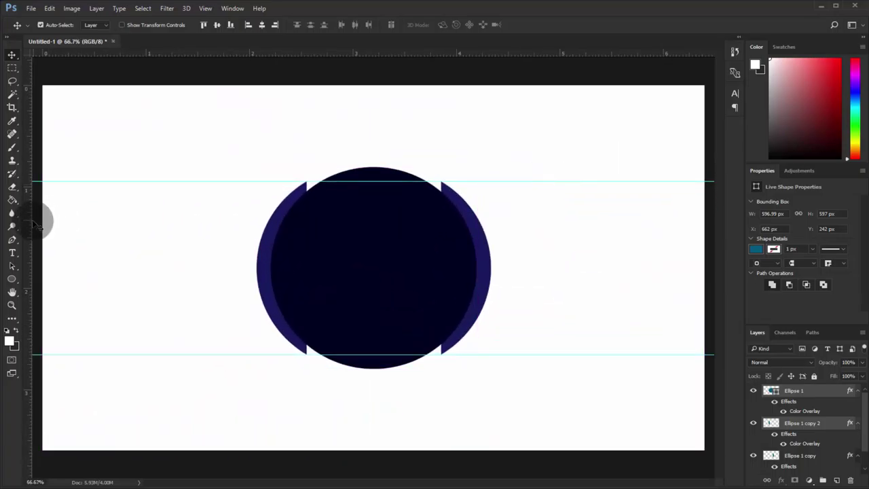
left_click_drag(31, 228, 374, 236)
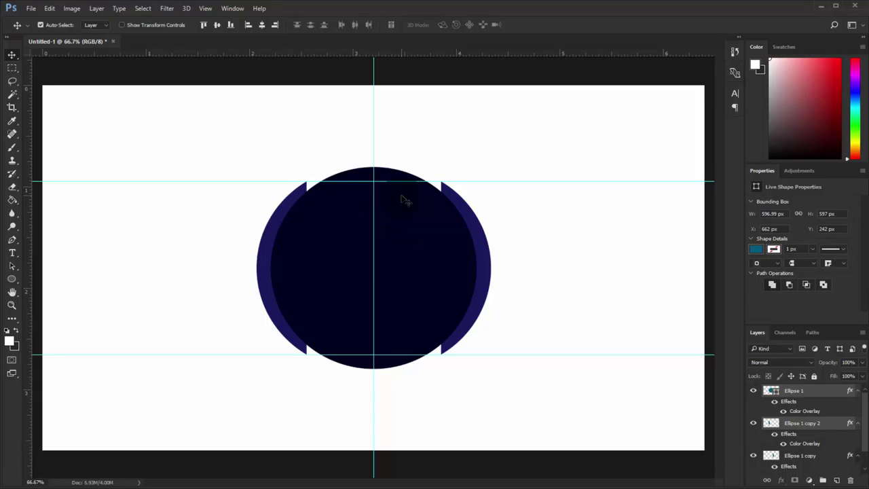
left_click(182, 231)
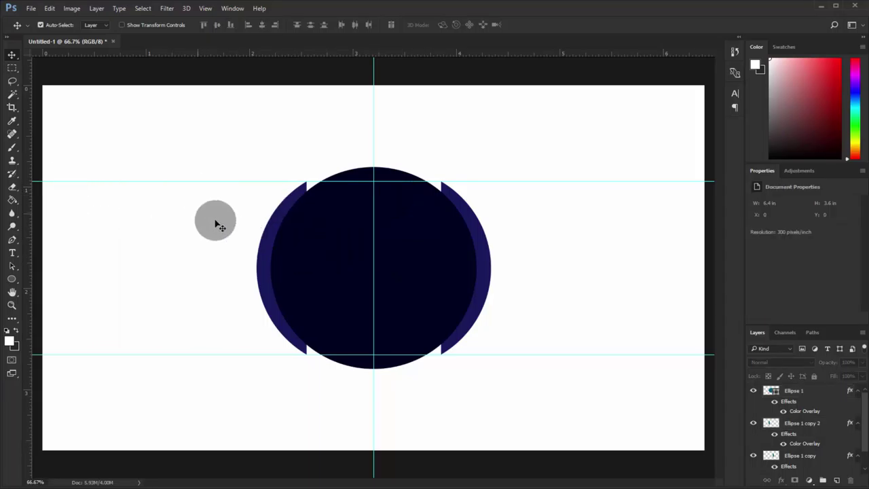
left_click(12, 279)
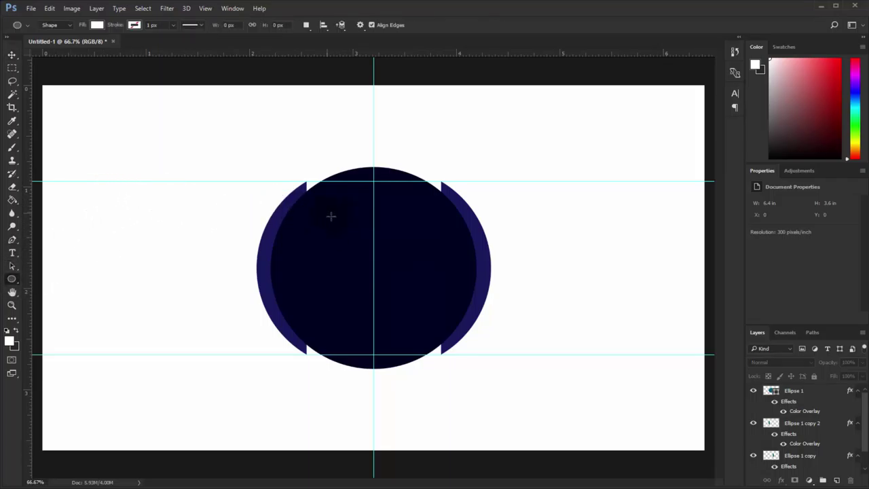
Step: Draw a 350 px circle, Ellipse 2, inside the navy disc and fill it cyan
left_click_drag(327, 213, 469, 331)
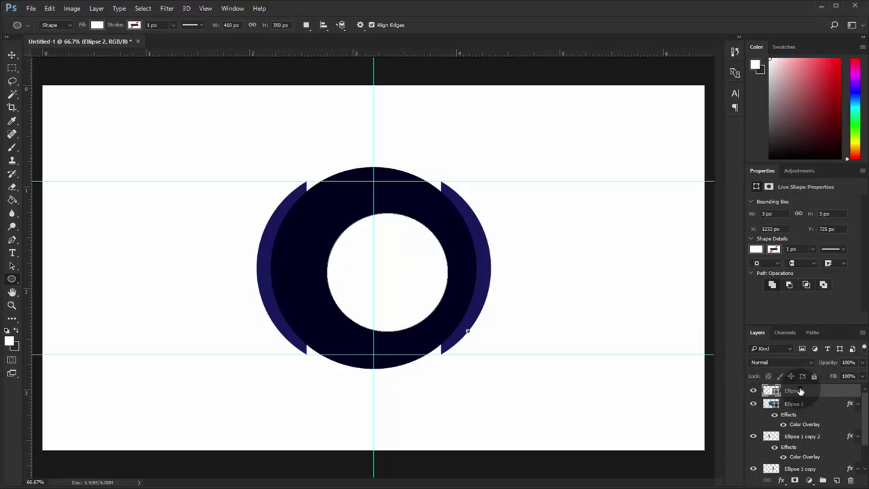
mouse_move(800, 391)
left_mouse_down()
mouse_move(753, 390)
mouse_move(315, 264)
left_mouse_up()
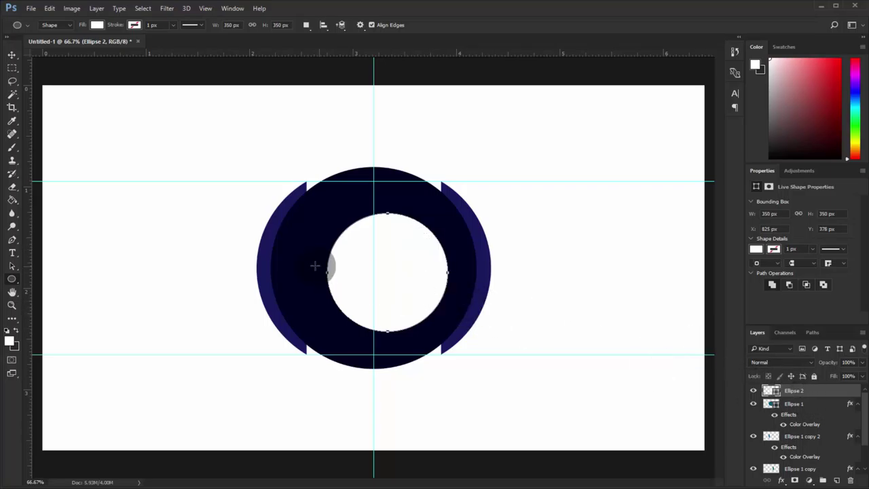
left_click(97, 25)
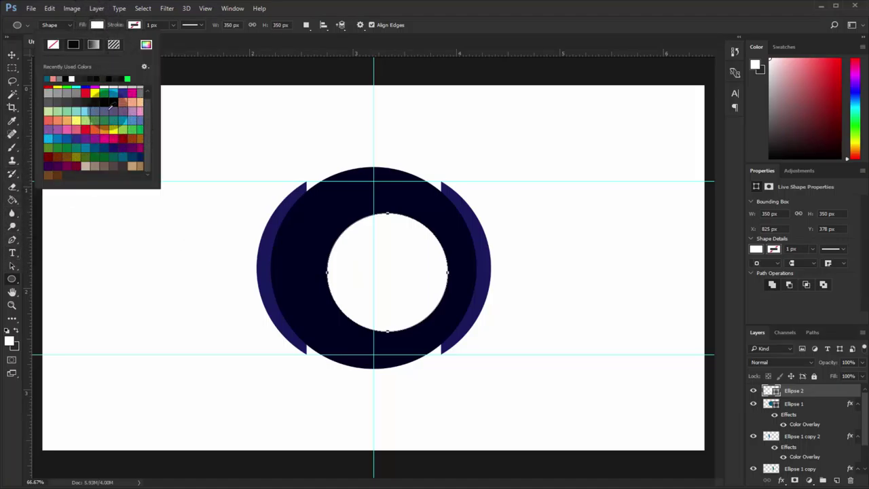
scroll(79, 100, "up", 1)
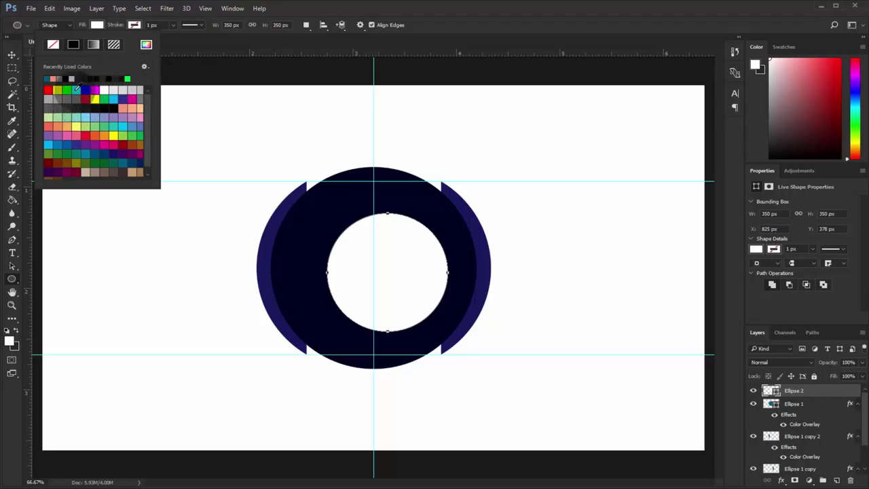
left_click(74, 90)
left_click(12, 54)
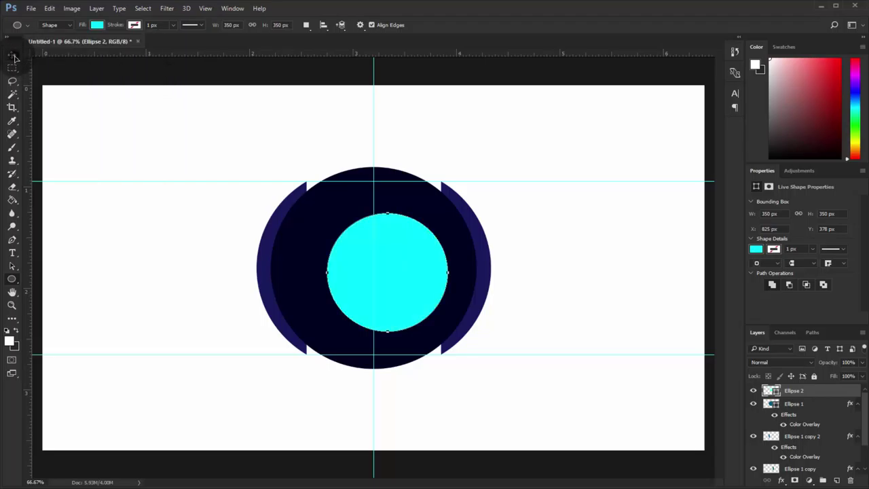
Step: Centre the cyan circle horizontally and drag it down into the dark disc's centre
key("ctrl+a")
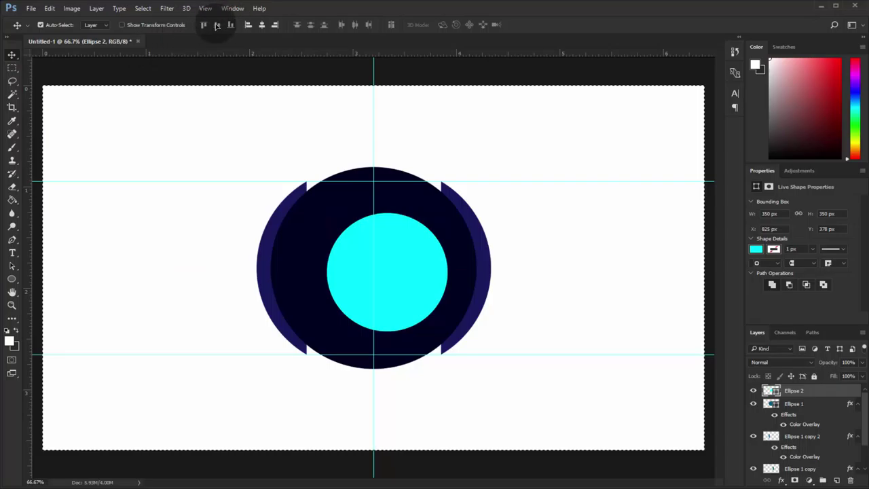
left_click(204, 25)
left_click(261, 25)
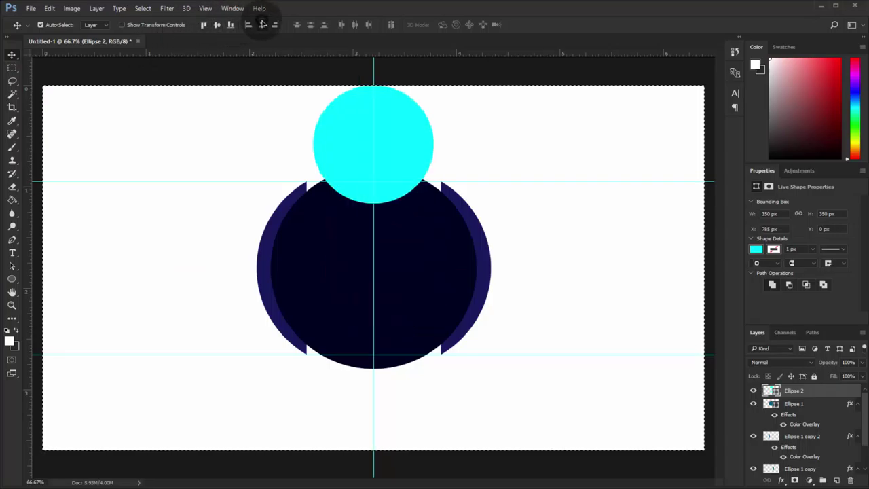
left_click_drag(389, 141, 388, 263)
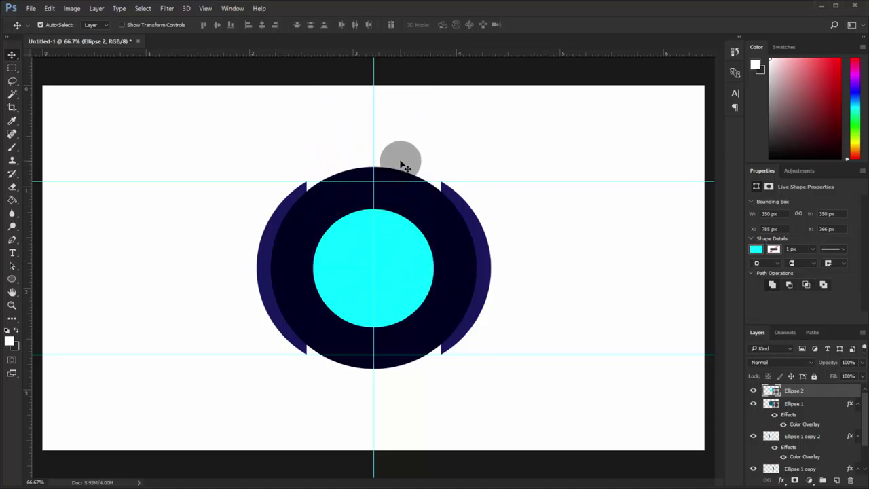
Step: Scale the cyan circle to 408 × 408 px and duplicate it as Ellipse 2 copy
key("ctrl+minus")
key("ctrl+plus")
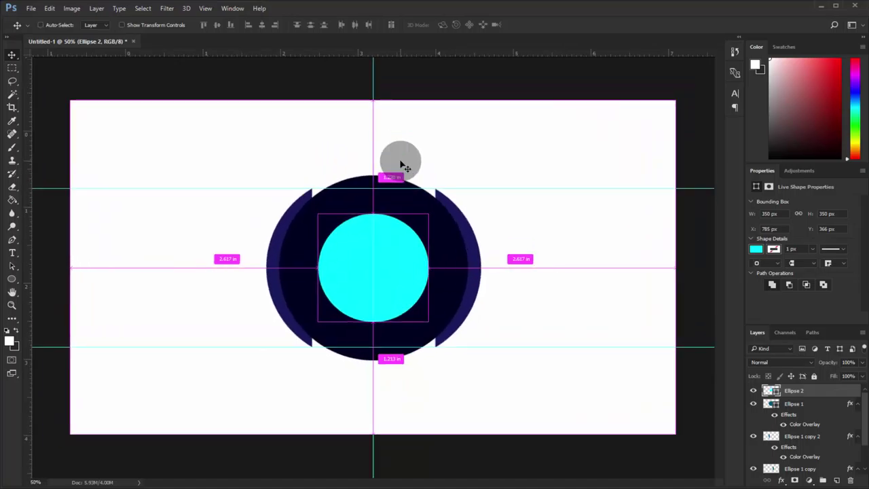
key("ctrl+plus")
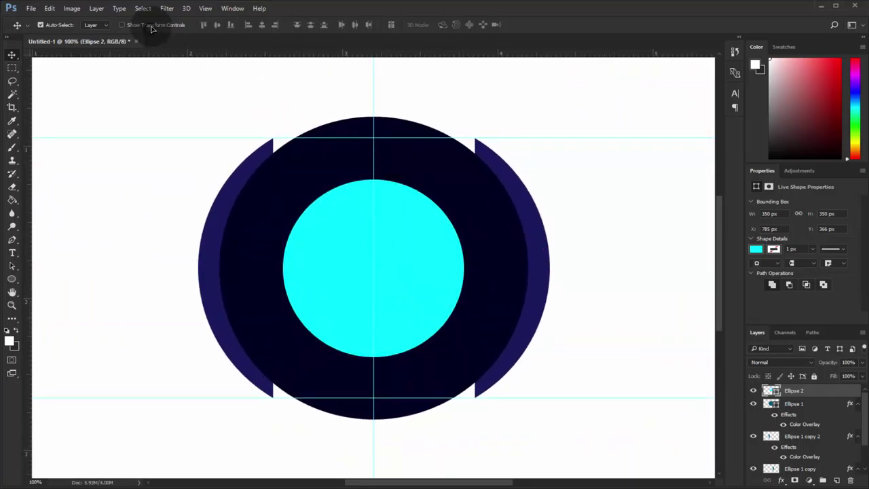
left_click(152, 26)
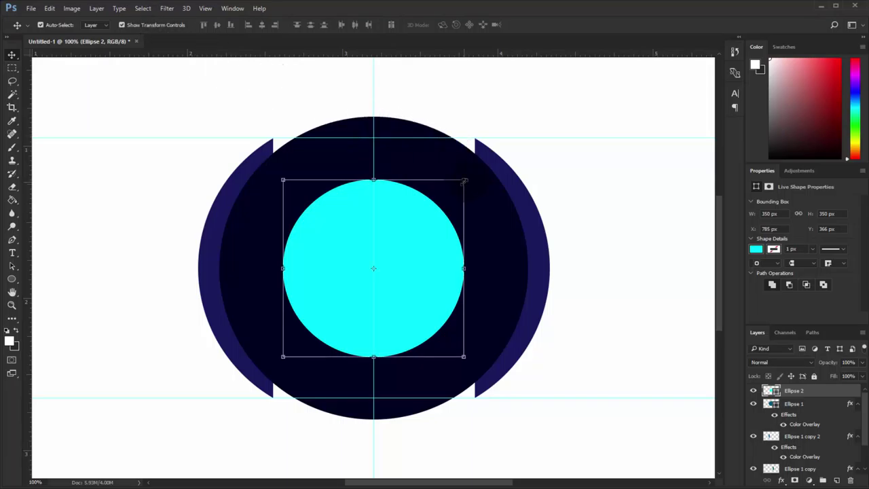
left_click_drag(464, 181, 482, 170)
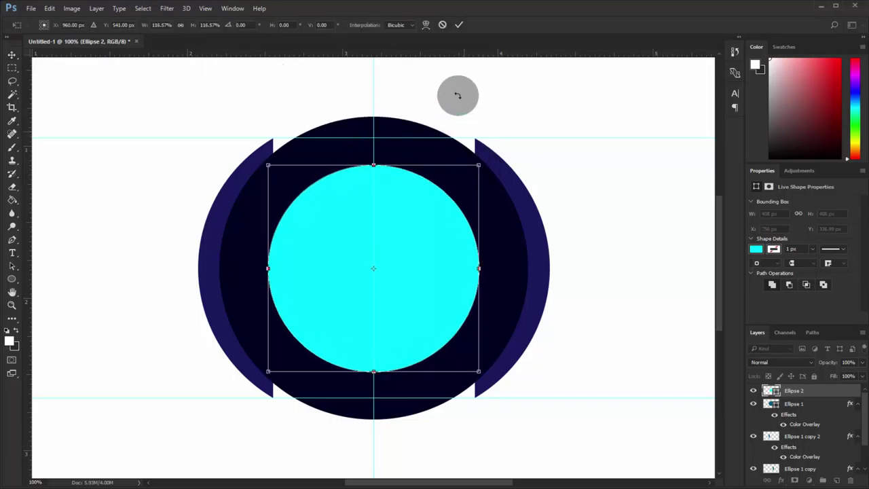
left_click(459, 25)
key("ctrl+minus")
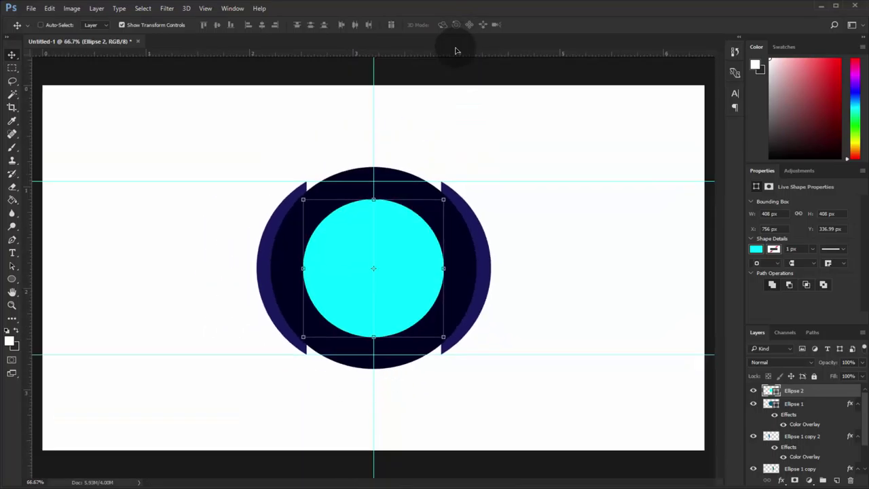
key("ctrl+minus")
key("ctrl+plus")
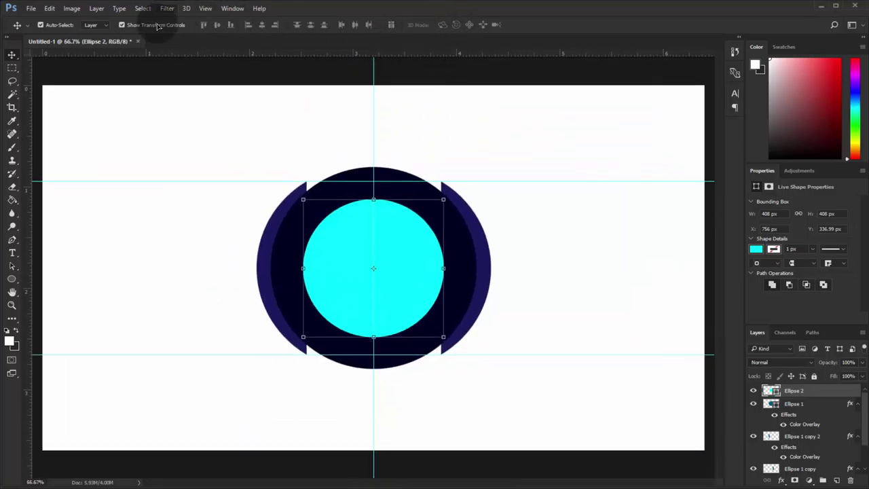
left_click(155, 25)
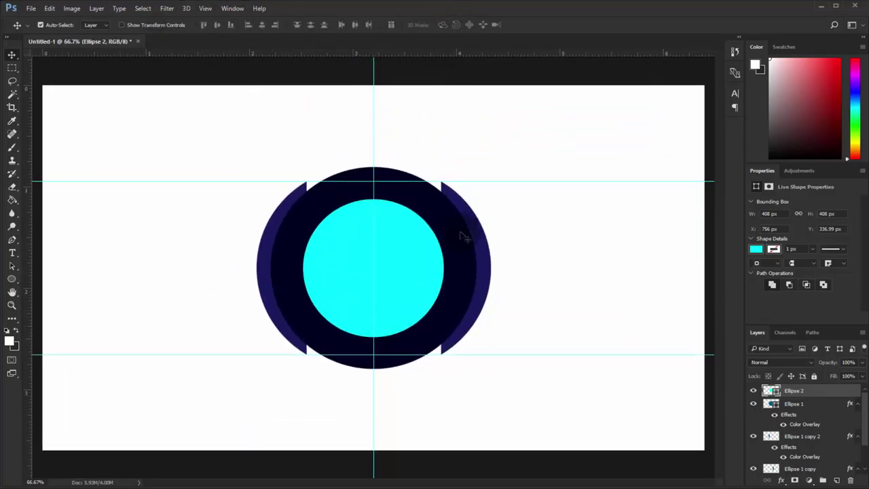
key("ctrl+j")
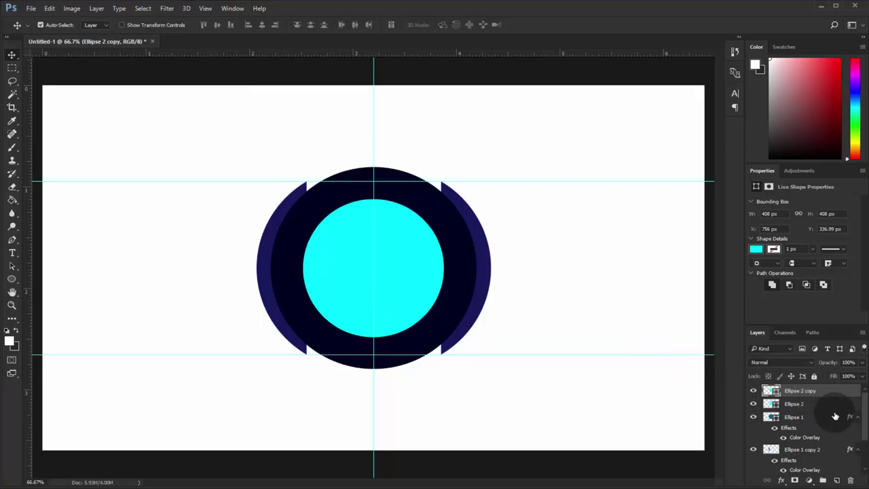
Step: Rasterize the Ellipse 2 copy layer and give it a dark navy Color Overlay
right_click(808, 392)
left_click(693, 186)
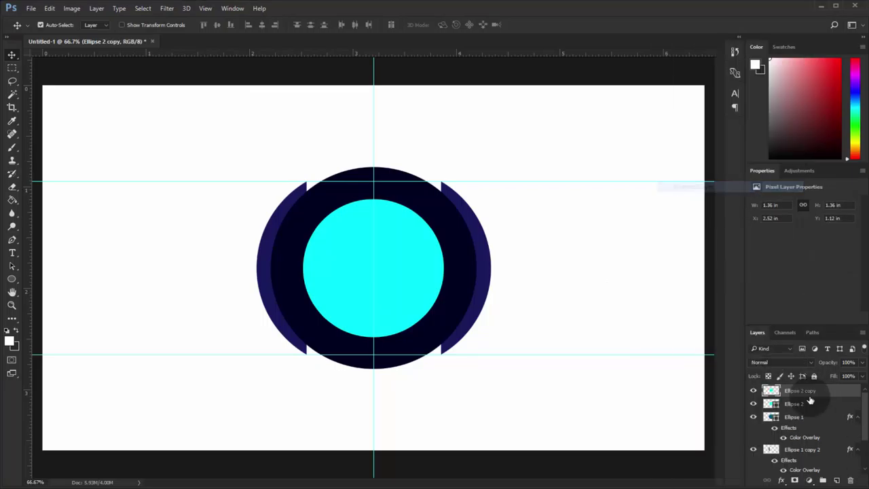
right_click(815, 400)
left_click(722, 47)
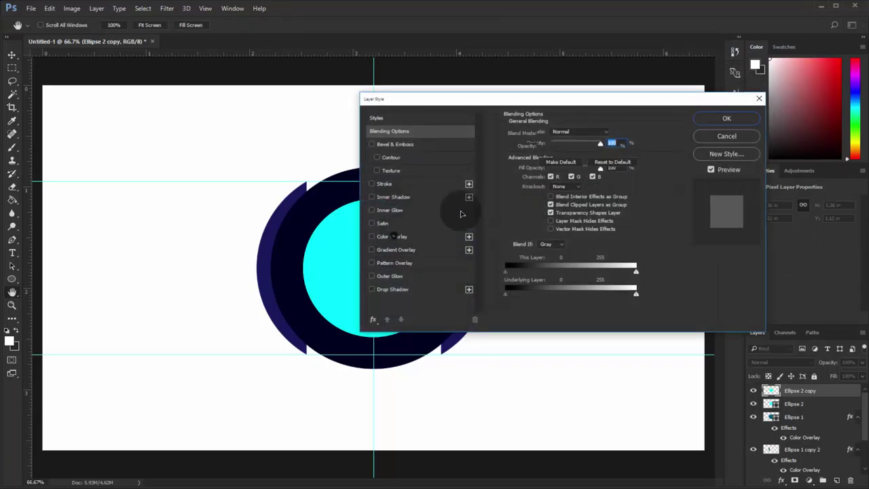
left_click(394, 236)
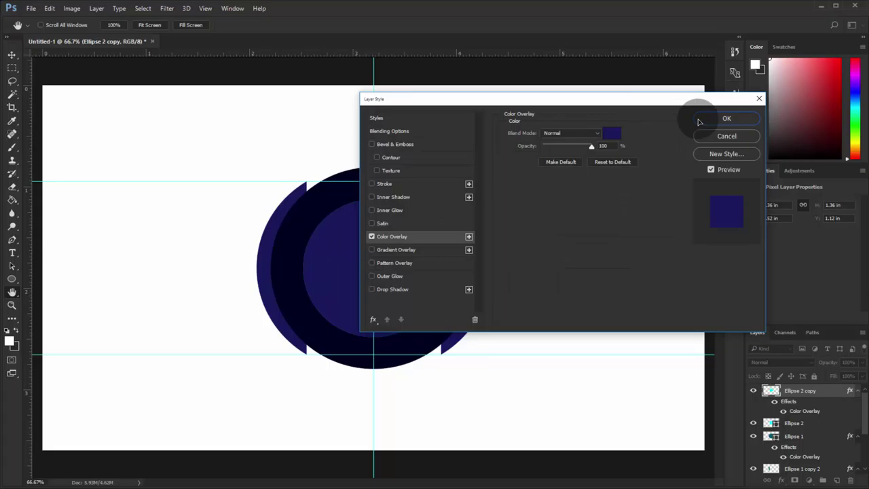
left_click(724, 119)
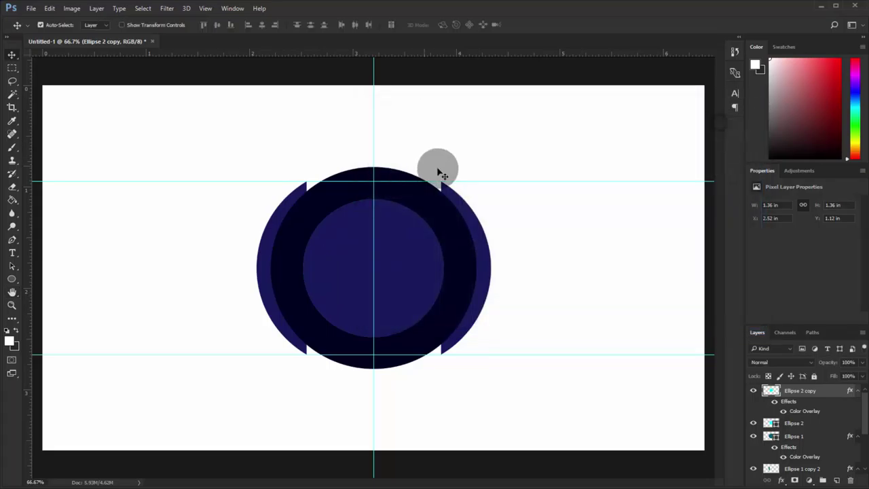
left_click(11, 241)
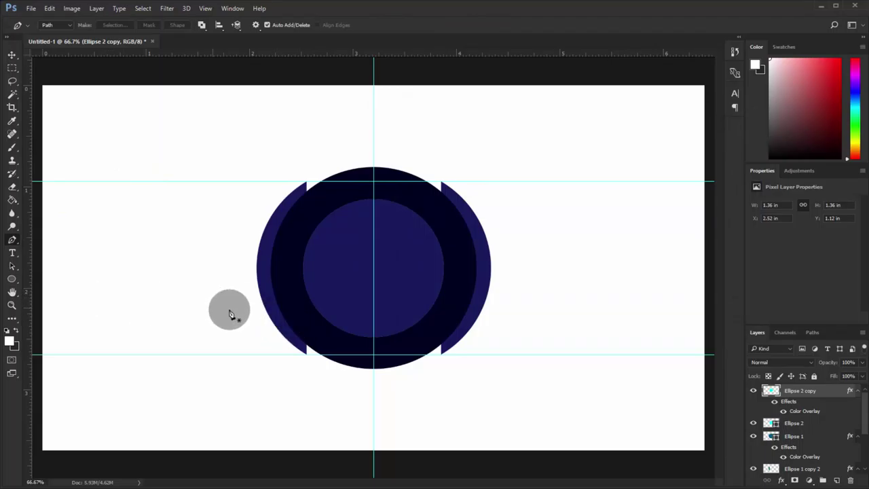
Step: Start a pen path at the disc's lower left and run it across the emblem's top
left_click(303, 329)
mouse_move(509, 213)
left_mouse_down()
mouse_move(594, 234)
mouse_move(636, 233)
mouse_move(668, 253)
mouse_move(652, 247)
left_mouse_up()
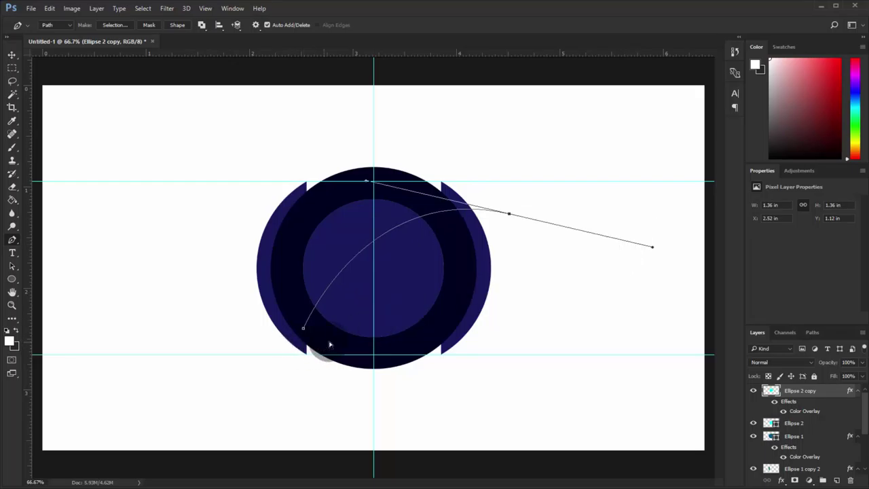
key("ctrl+z")
mouse_move(415, 217)
left_mouse_down()
mouse_move(491, 217)
mouse_move(610, 237)
left_mouse_up()
key("ctrl+z")
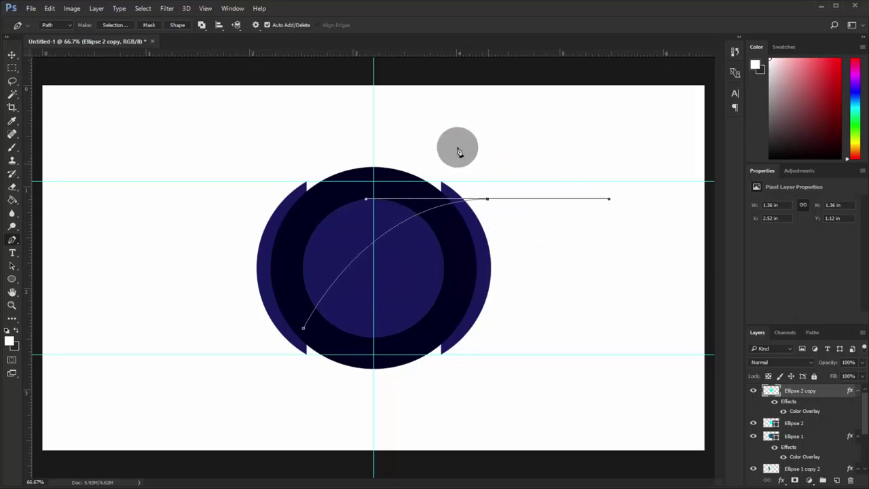
left_click(434, 139)
left_click(363, 139)
left_click(329, 142)
left_click(303, 154)
Step: Bring the path down the left side, close it, and make it an unfeathered selection
left_click(246, 204)
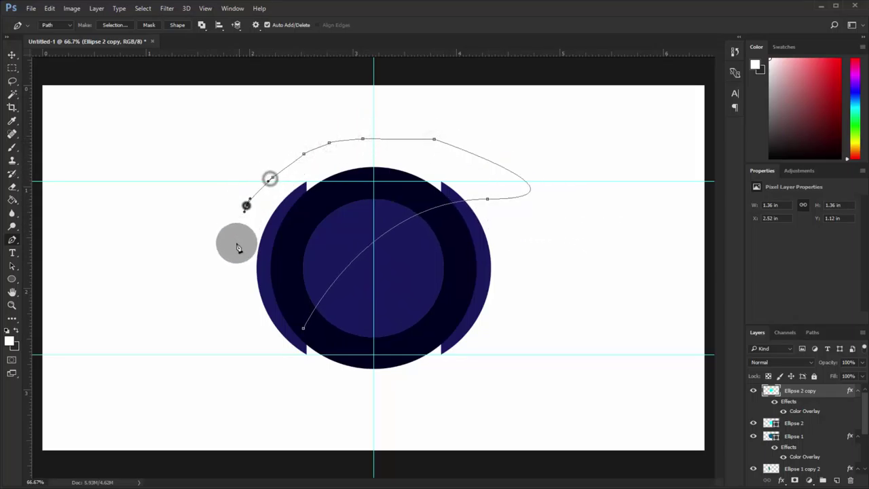
left_click(236, 252)
left_click(239, 287)
left_click(255, 318)
left_click(264, 327)
left_click(282, 342)
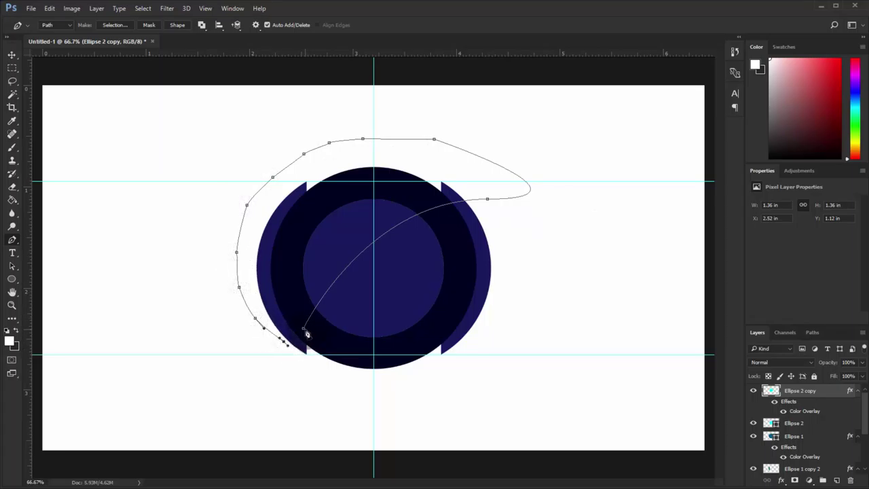
left_click(303, 329)
right_click(321, 271)
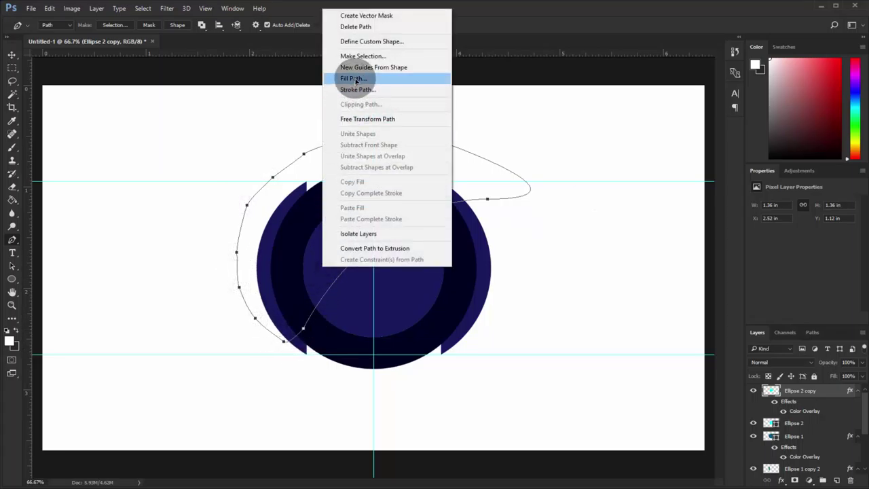
left_click(363, 56)
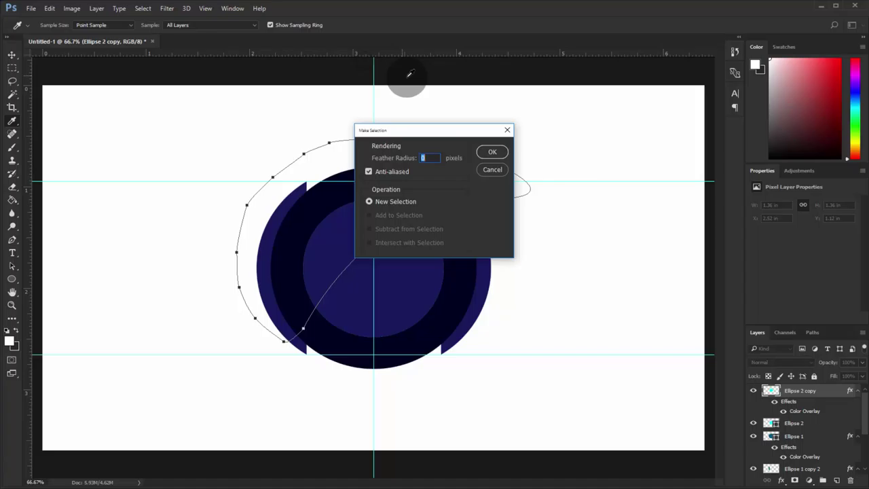
left_click(496, 149)
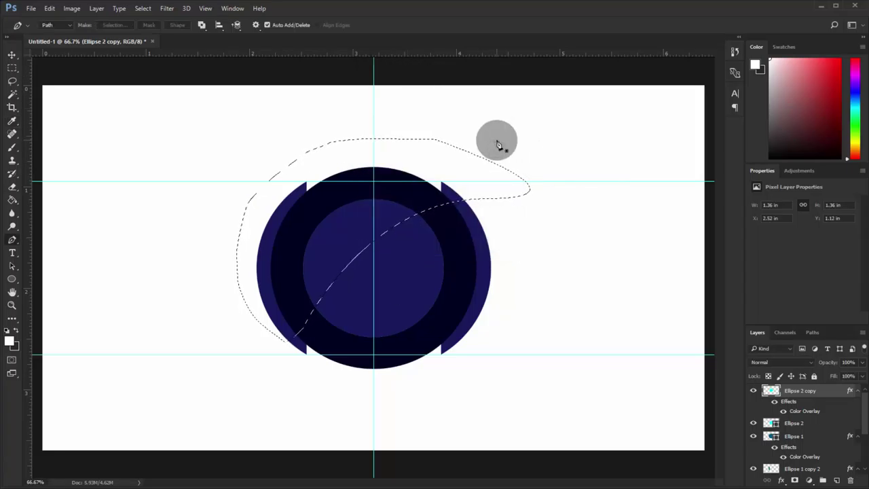
Step: Invert the selection and delete, trimming the navy circle to its upper-left curved area
key("ctrl+shift+i")
key("Delete")
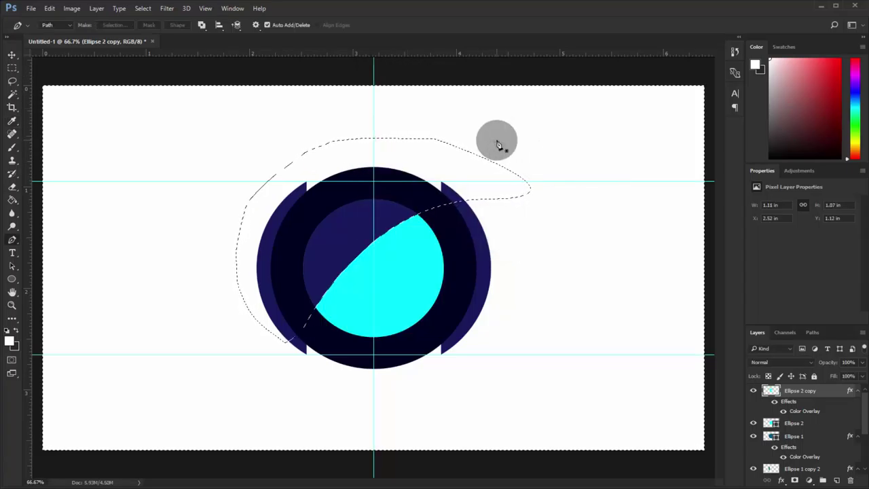
key("ctrl+d")
key("ctrl+minus")
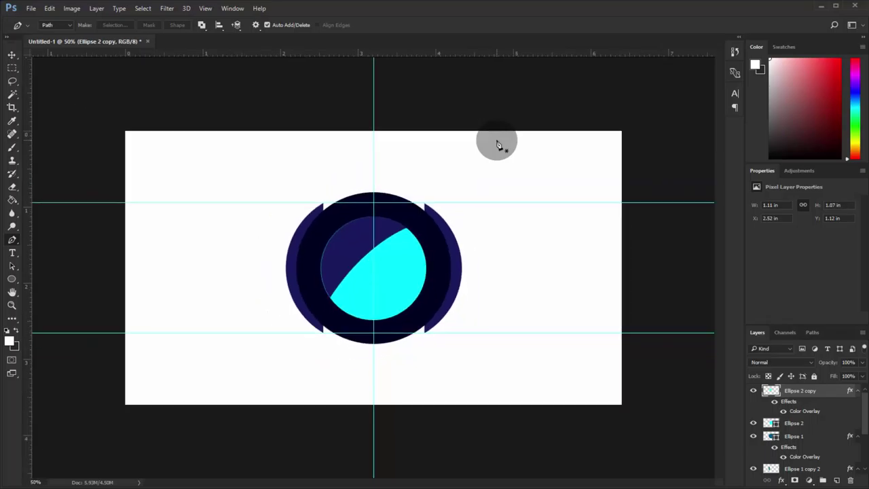
key("ctrl+plus")
key("ctrl+plus")
key("ctrl+minus")
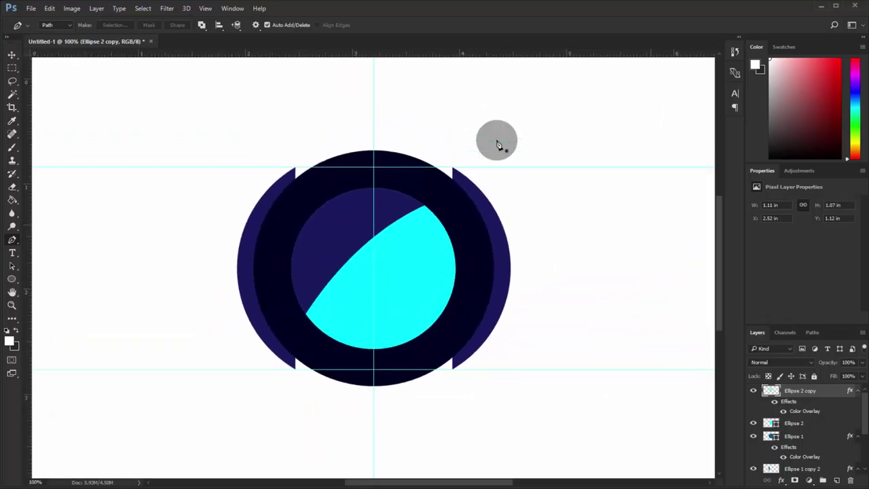
key("ctrl+plus")
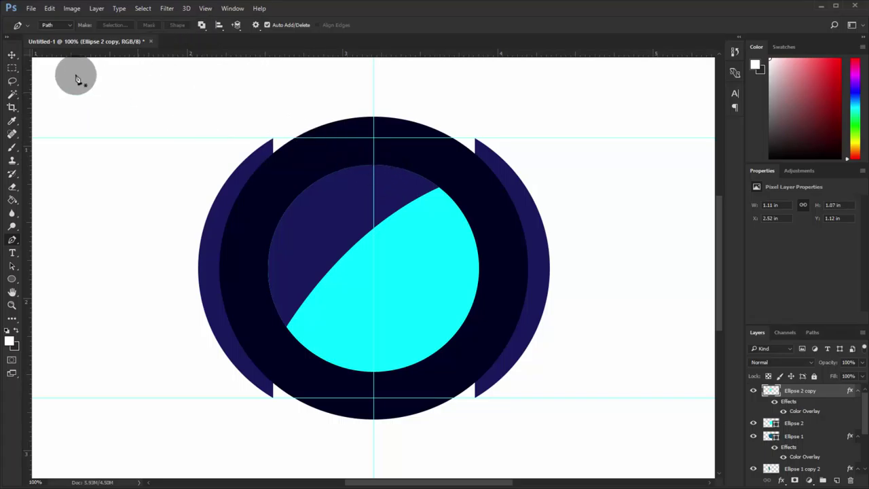
Step: Switch to the Move tool with Show Transform Controls turned off
left_click(15, 57)
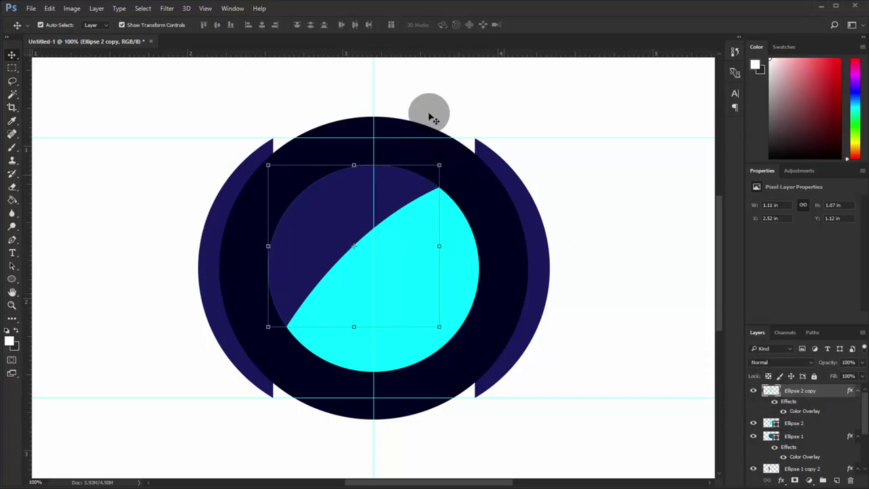
left_click(121, 24)
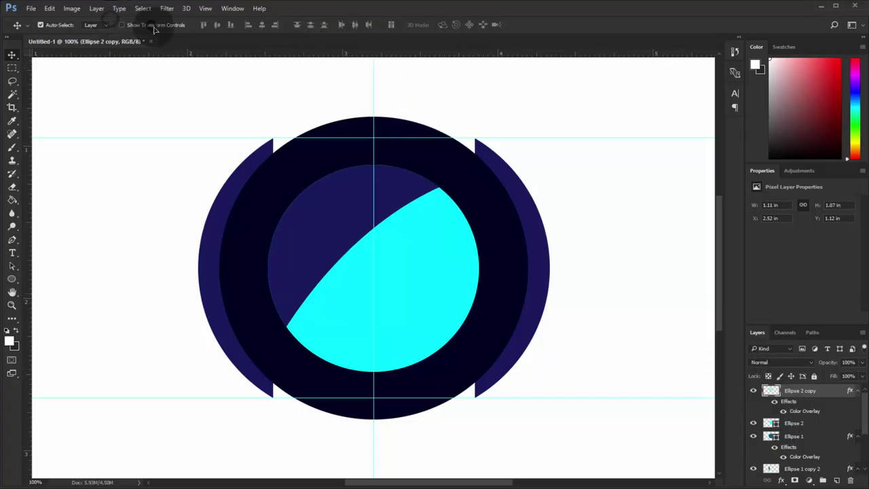
key("ctrl+minus")
key("ctrl+minus")
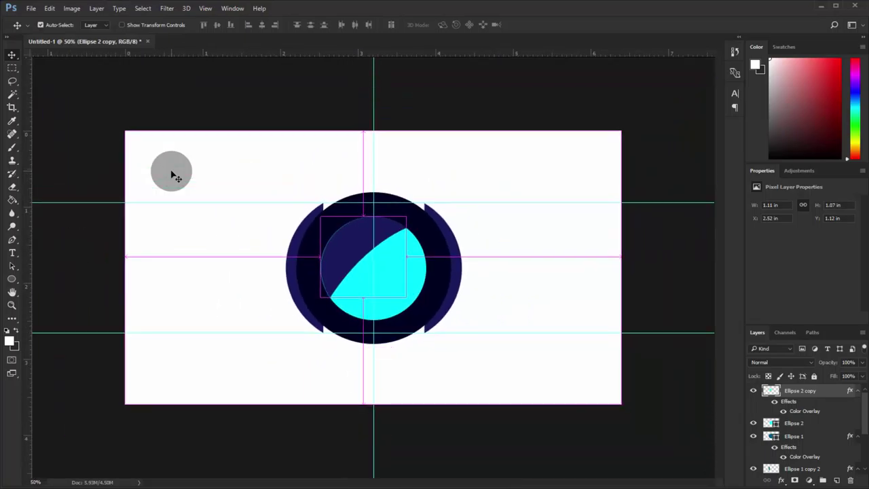
key("ctrl+plus")
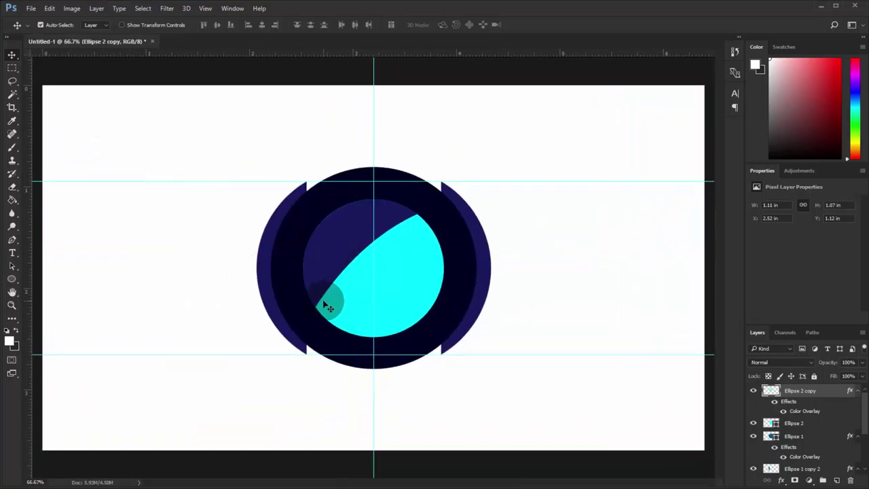
Step: Duplicate the trimmed navy circle and add guides at the crescent's lower tip
left_click_drag(415, 288, 448, 292)
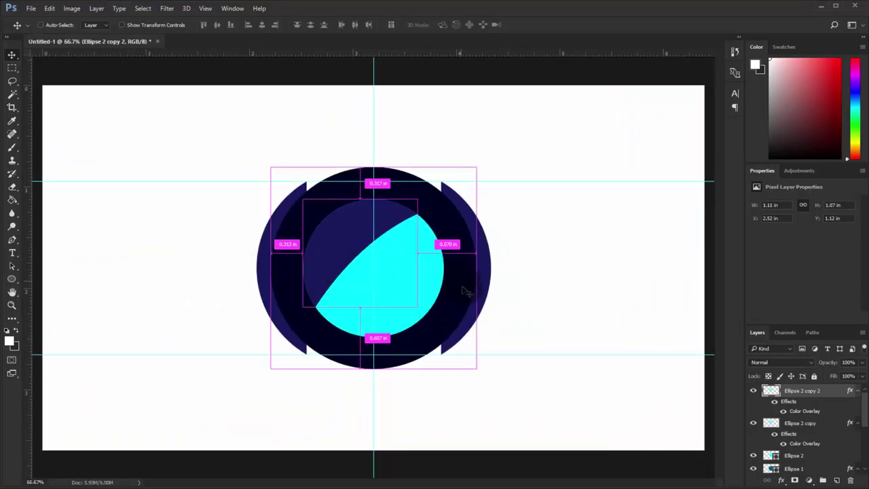
left_click(11, 240)
left_click(180, 265)
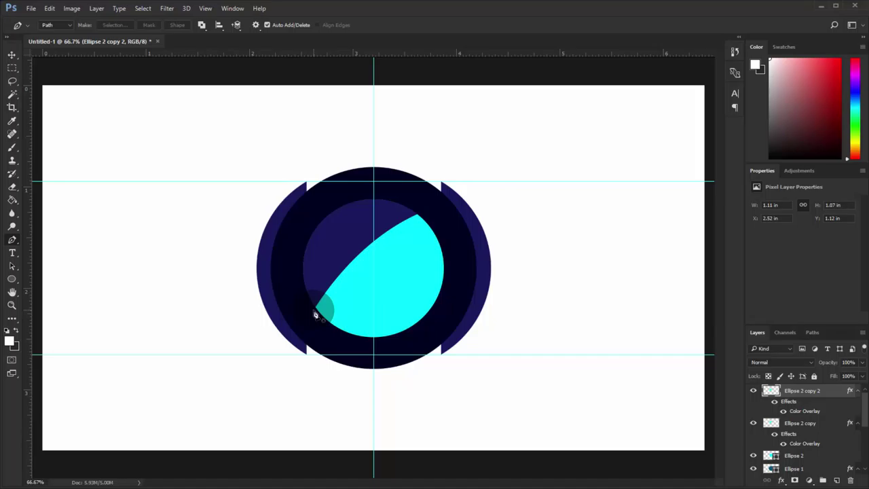
key("ctrl+plus")
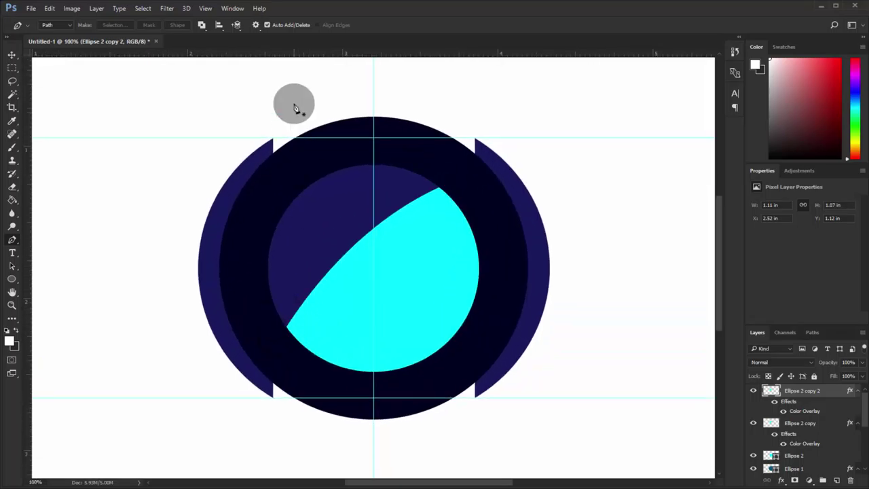
mouse_move(287, 52)
left_mouse_down()
mouse_move(320, 330)
mouse_move(298, 331)
left_mouse_up()
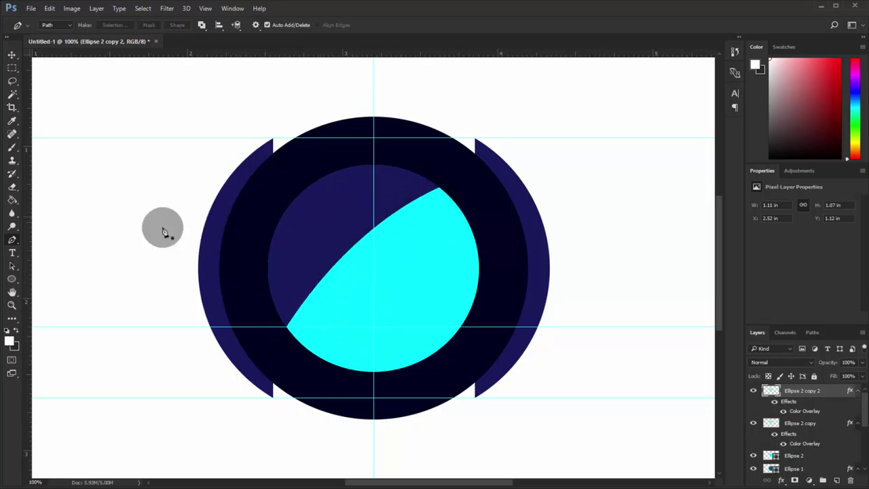
left_click_drag(28, 267, 288, 311)
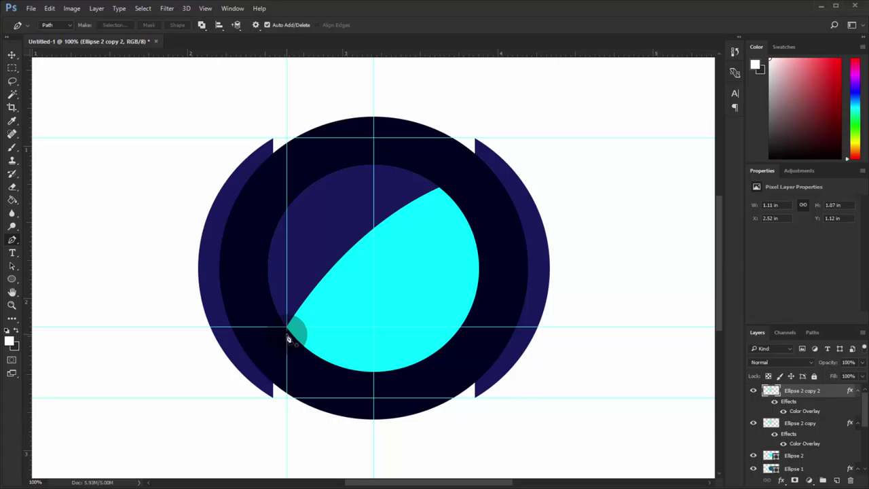
Step: Draw a curved pen path from the guide intersection and make the new band light blue
left_click(287, 332)
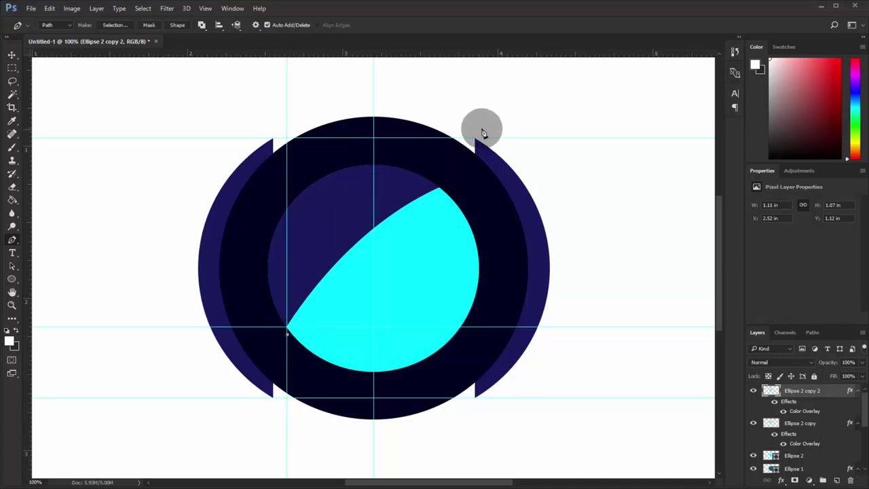
left_click_drag(479, 127, 603, 163)
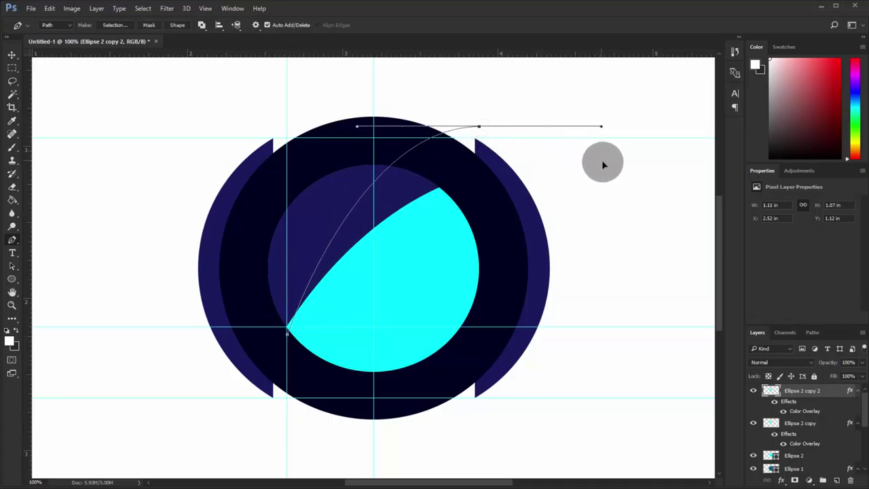
left_click(307, 287, "ctrl")
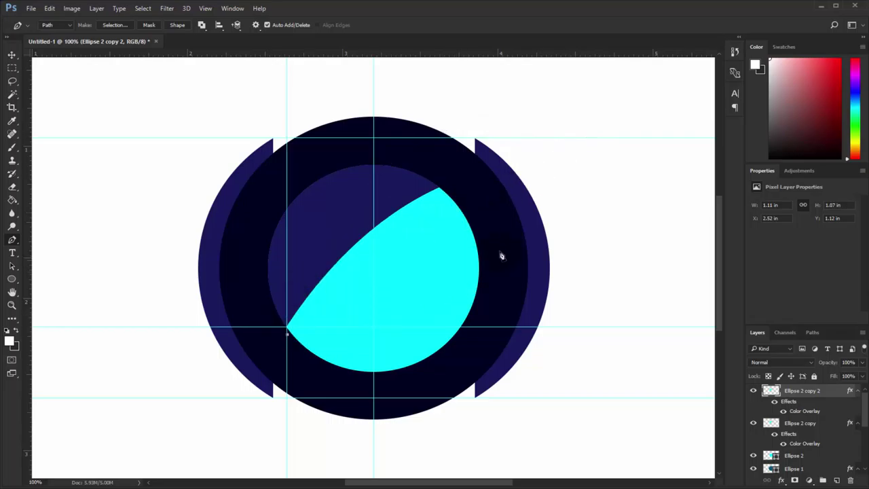
mouse_move(539, 207)
left_mouse_down()
mouse_move(669, 246)
mouse_move(548, 191)
mouse_move(590, 201)
left_mouse_up()
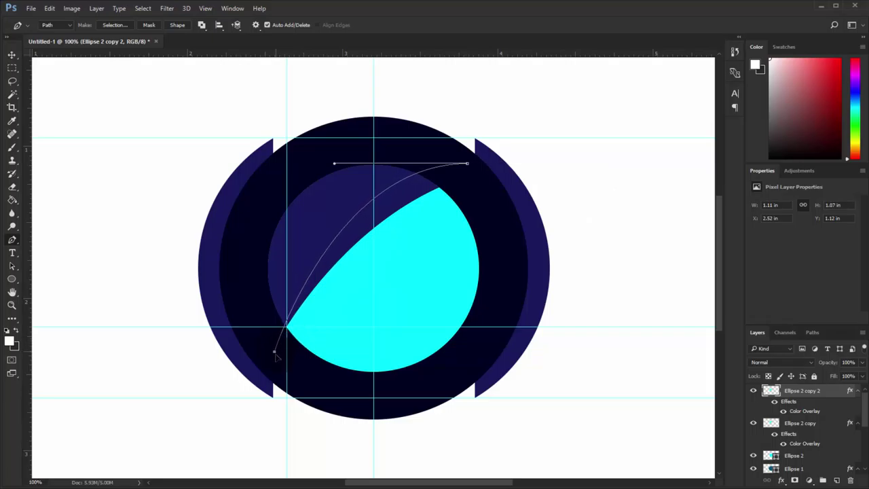
key("ctrl+z")
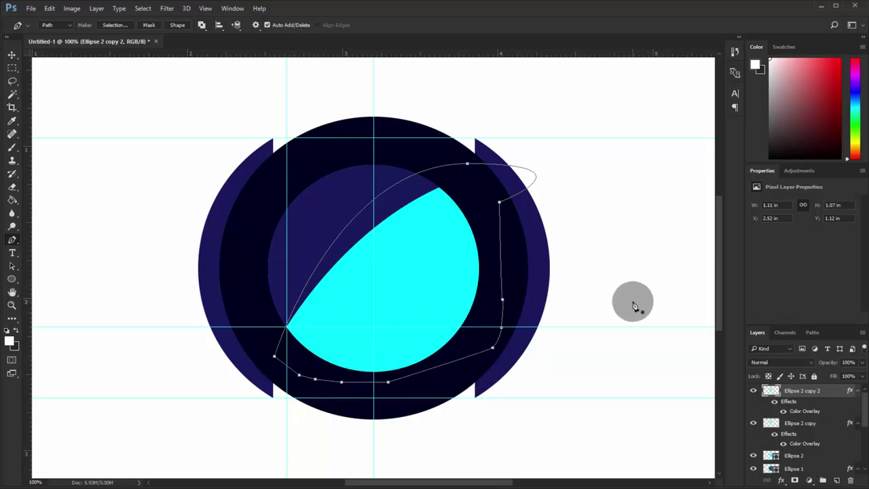
left_click(503, 293)
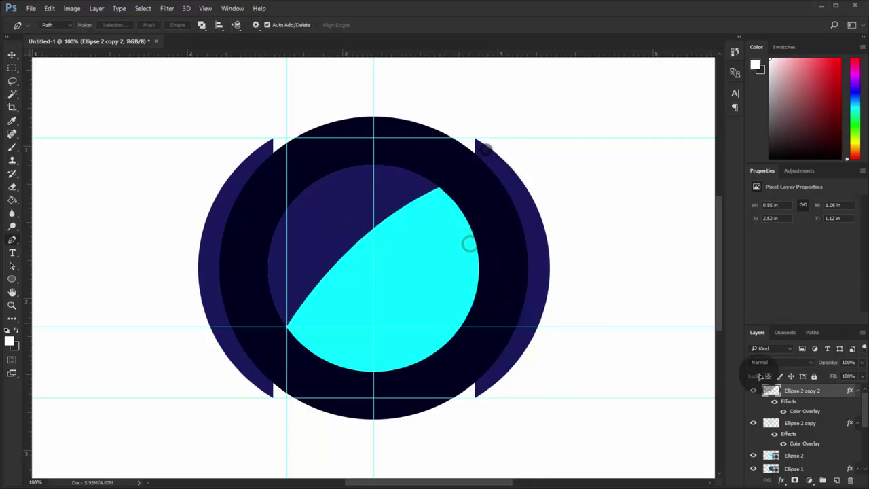
Step: Duplicate the blue band, select a narrower curved area, and set a lighter blue overlay
key("ctrl+j")
left_click(288, 326)
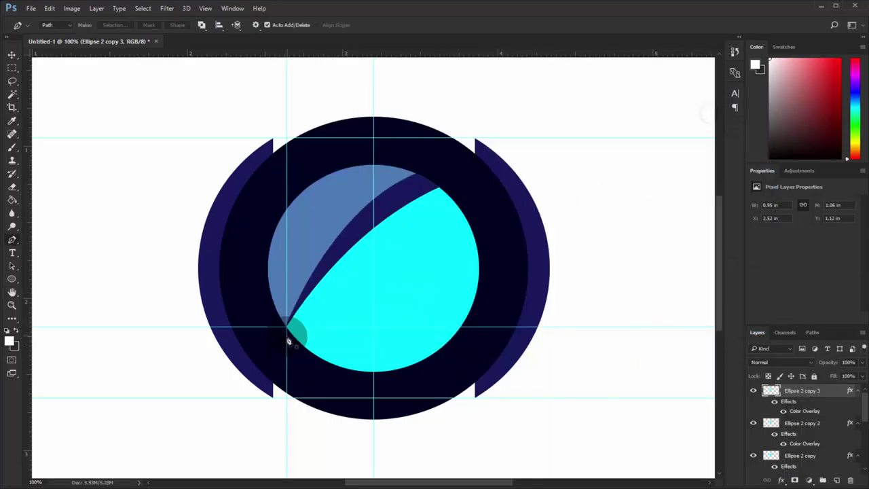
left_click_drag(452, 122, 542, 122)
left_click_drag(299, 306, 292, 394)
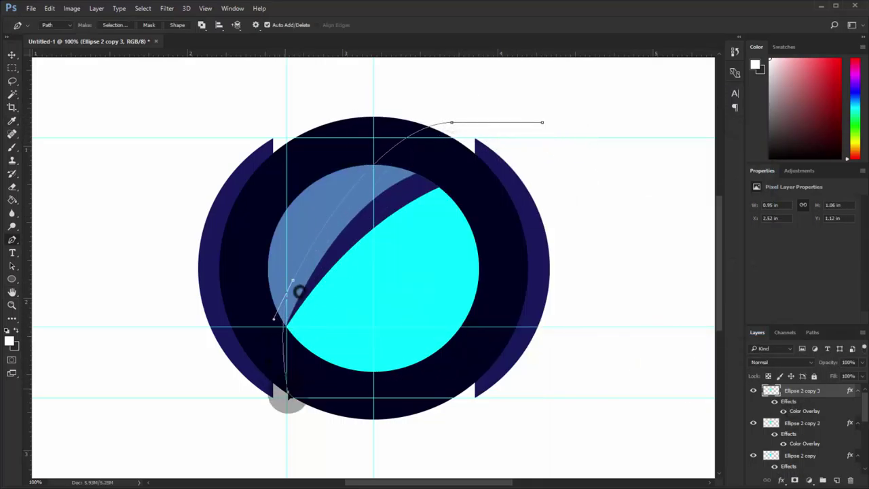
left_click(339, 198)
left_click(453, 122)
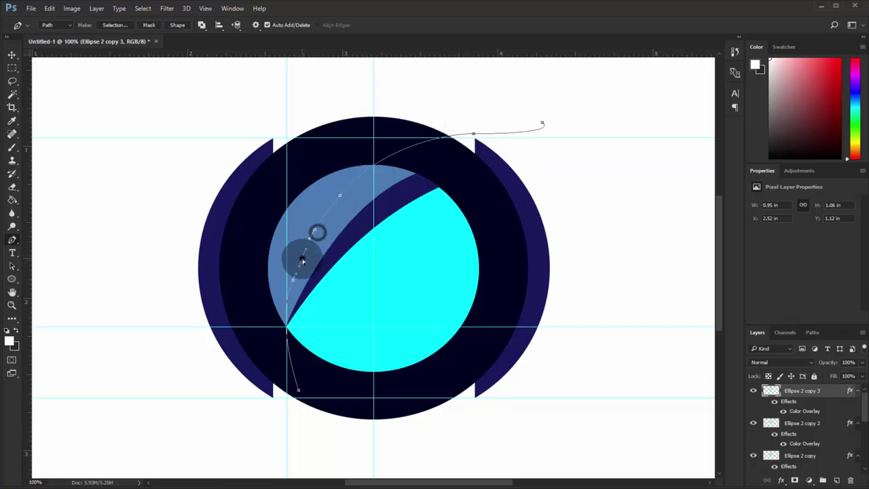
right_click(360, 275)
left_click(498, 152)
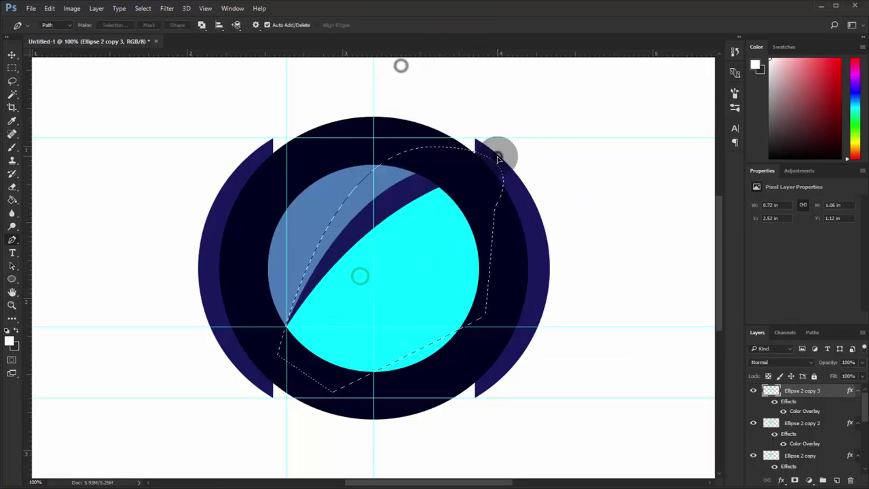
double_click(805, 411)
mouse_move(591, 150)
left_mouse_down()
mouse_move(572, 175)
mouse_move(573, 153)
left_mouse_up()
key("Return")
key("Return")
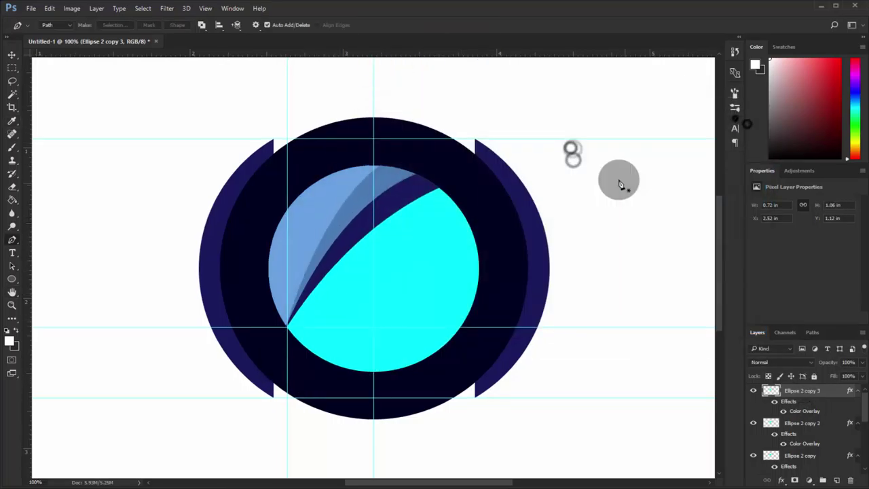
Step: Duplicate the band again and trim it to a new curved pen-path selection
key("ctrl+j")
left_click_drag(452, 136, 537, 122)
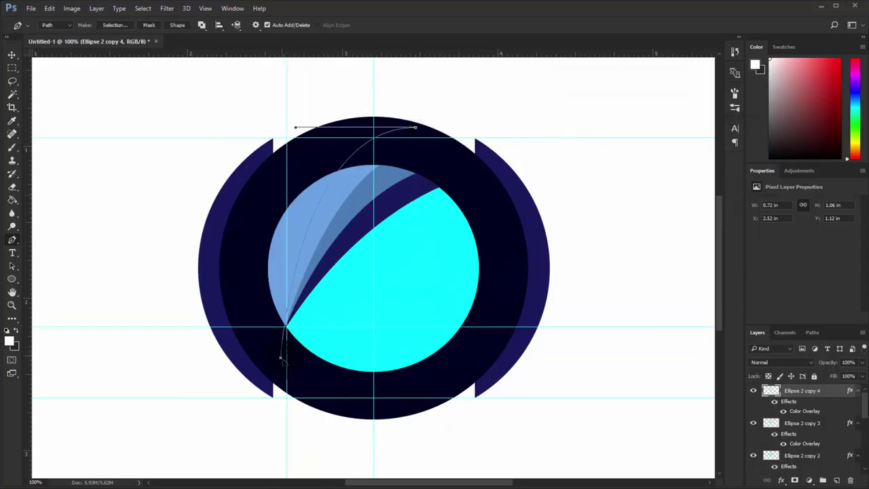
left_click_drag(286, 347, 418, 228)
key("ctrl+Return")
key("alt+BackSpace")
key("ctrl+d")
double_click(804, 411)
Step: Recolour the Ellipse 2 copy Color Overlay to light blue
left_click(726, 119)
double_click(805, 411)
double_click(805, 411)
left_click(612, 133)
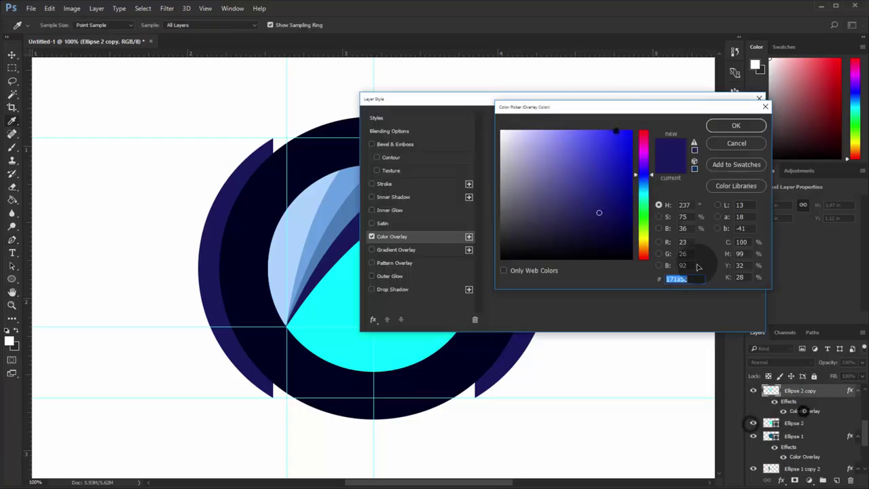
key("ctrl+v")
key("Return")
left_click(727, 118)
Step: Duplicate the layer and give Ellipse 2 copy 2 a deeper blue overlay
key("ctrl+j")
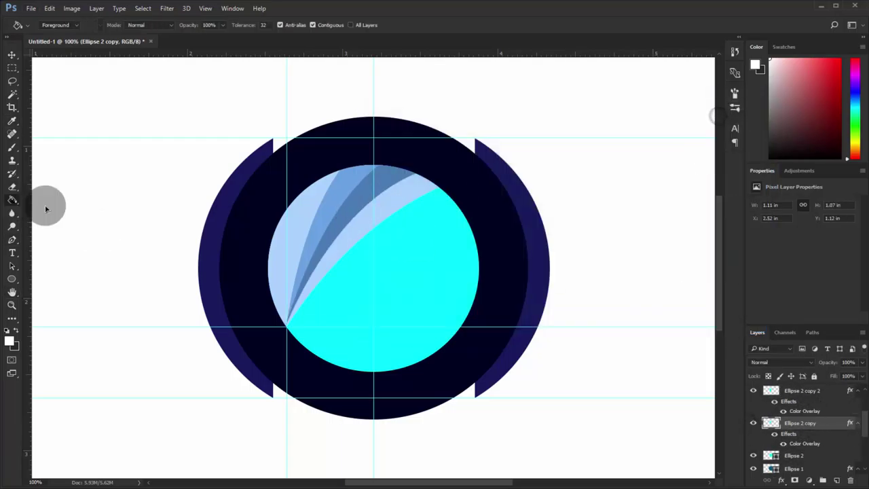
double_click(805, 444)
left_click(611, 133)
key("ctrl+v")
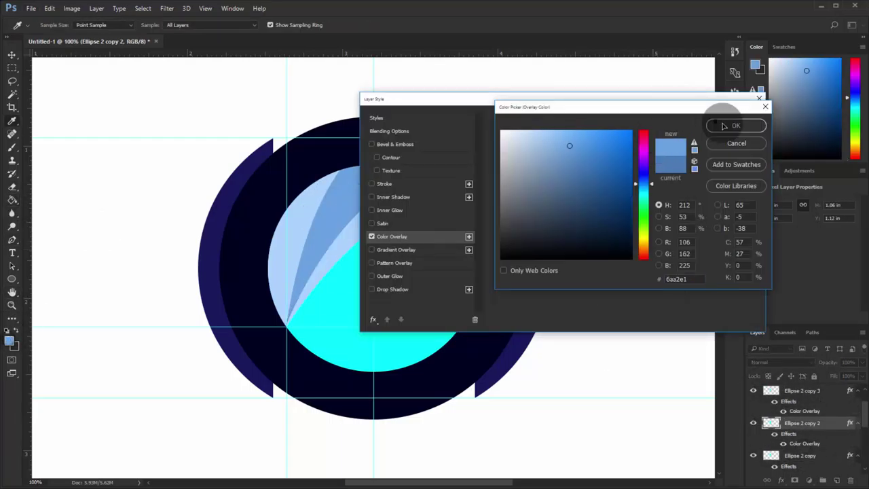
left_click(725, 127)
left_click(727, 120)
double_click(804, 443)
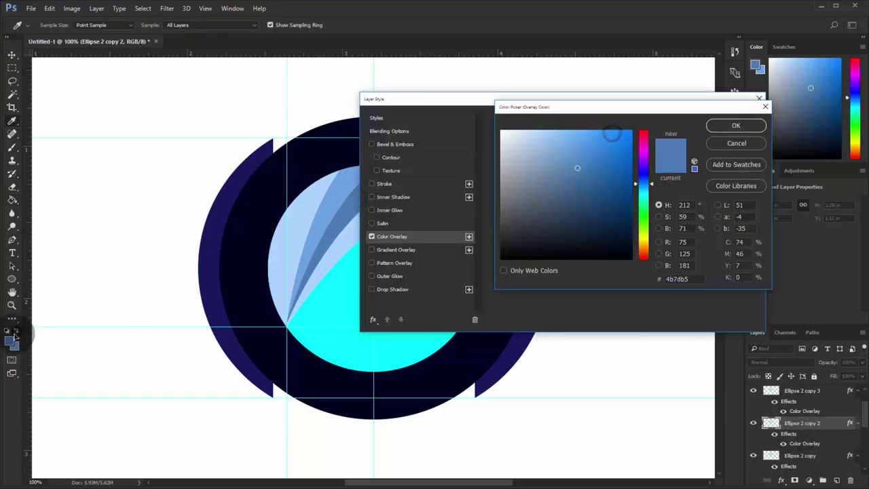
left_click(305, 347)
left_click(736, 126)
Step: Duplicate the ellipse layer again and give the new copy a dark navy overlay
key("ctrl+j")
double_click(804, 410)
left_click(610, 133)
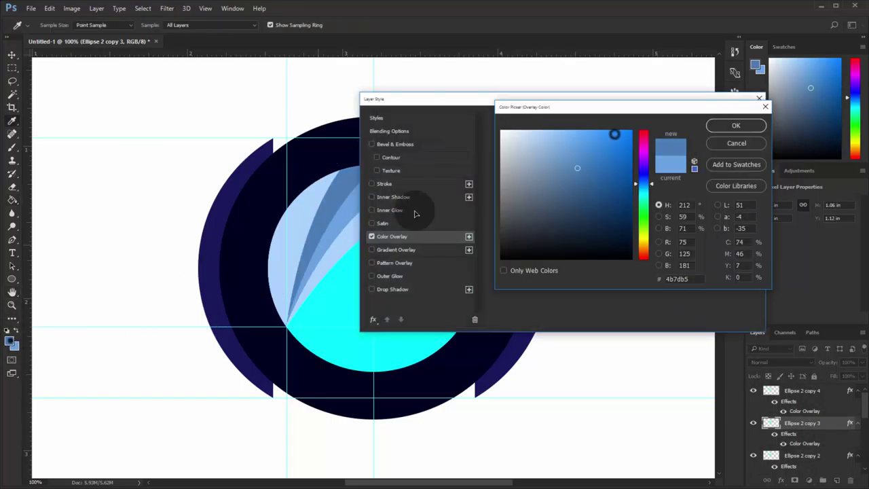
left_click(726, 118)
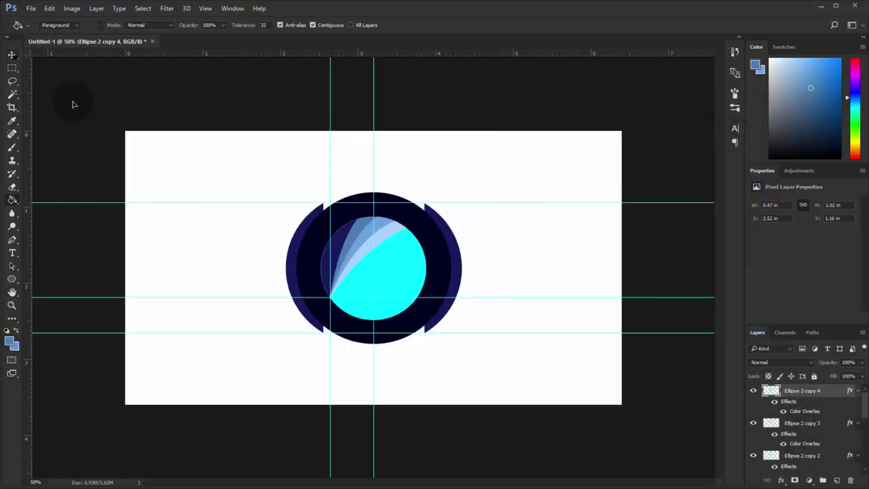
Step: Draw a wide rectangular marquee across the emblem's middle
key("v")
key("ctrl+plus")
key("ctrl+plus")
key("ctrl+minus")
key("m")
left_click_drag(267, 247, 482, 293)
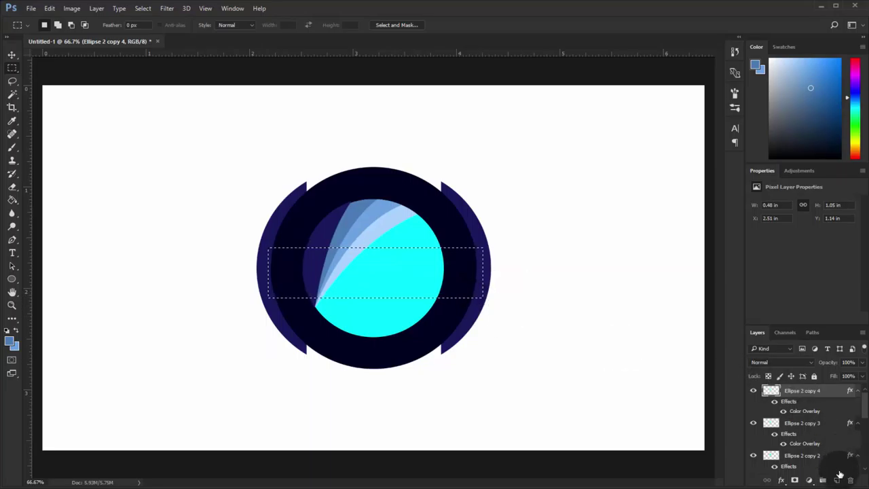
Step: Fill the band with dark navy on a new Layer 1 and nudge it up slightly
left_click(836, 481)
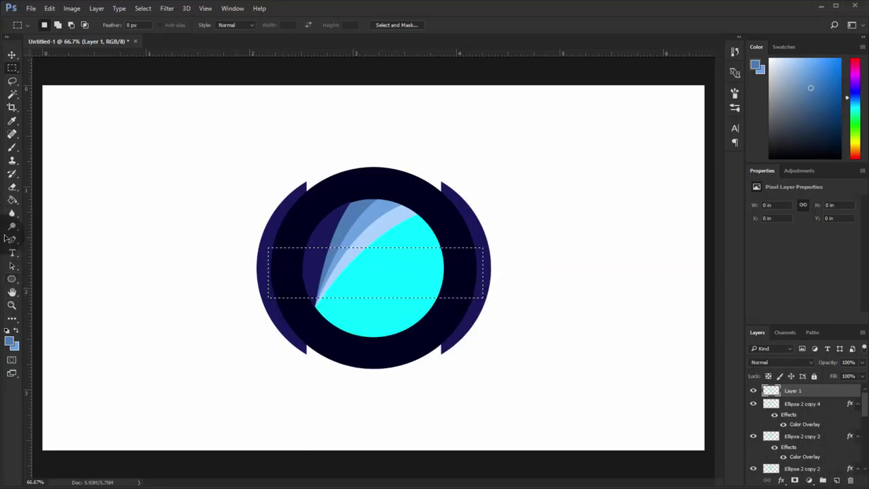
left_click(11, 201)
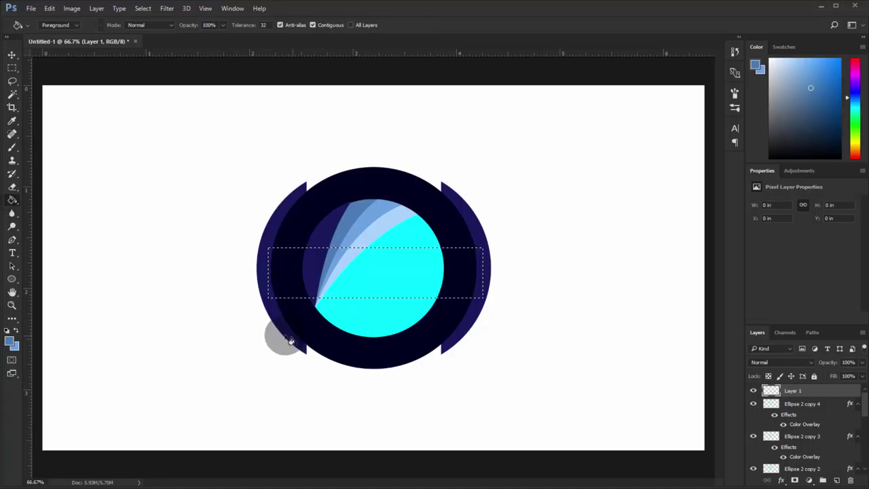
left_click(391, 281)
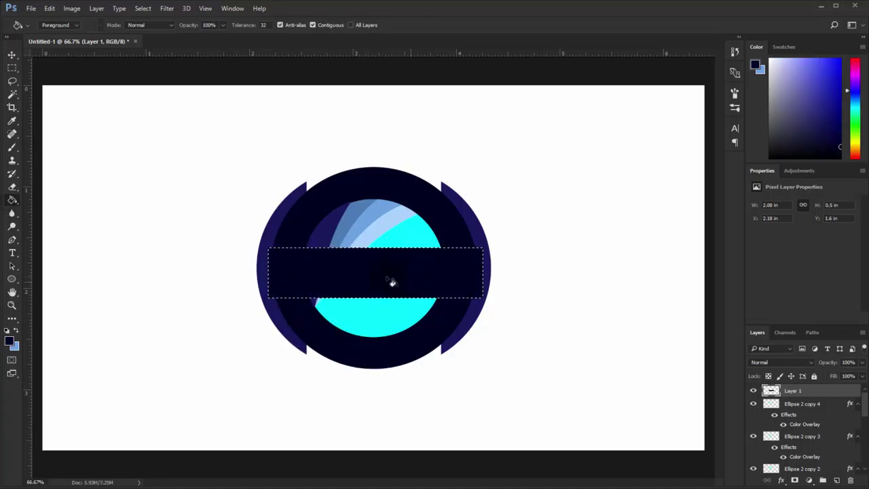
left_click(12, 54)
key("ctrl+a")
left_click(217, 25)
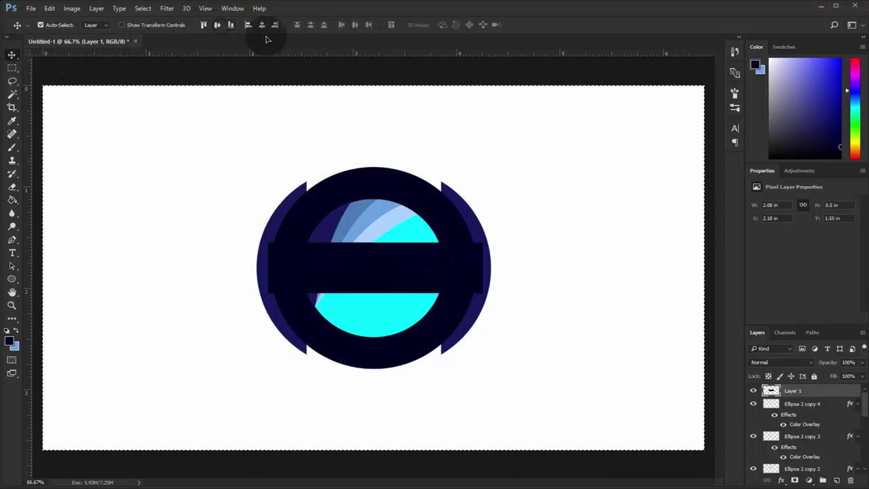
Step: Centre the navy bar and trim its ends to the dark ring, leaving it 1.99 in wide
left_click(262, 24)
key("ctrl+d")
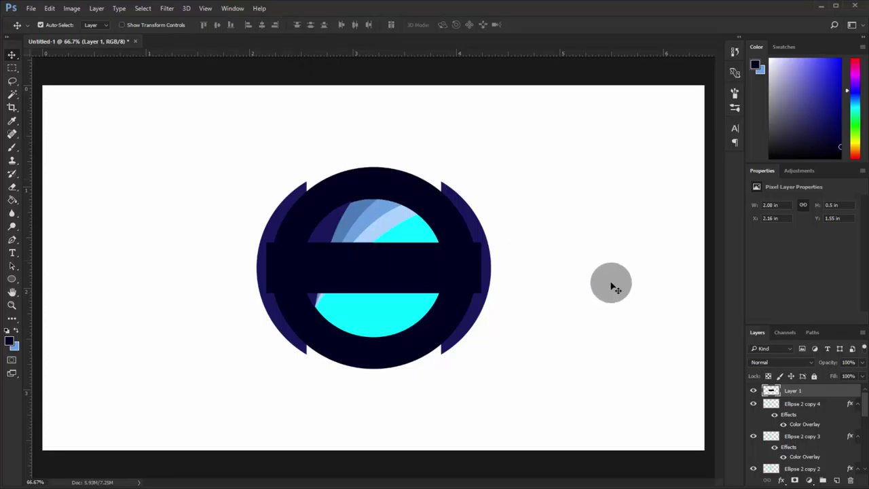
mouse_move(793, 391)
left_mouse_down()
mouse_move(791, 435)
mouse_move(784, 448)
mouse_move(773, 445)
left_mouse_up()
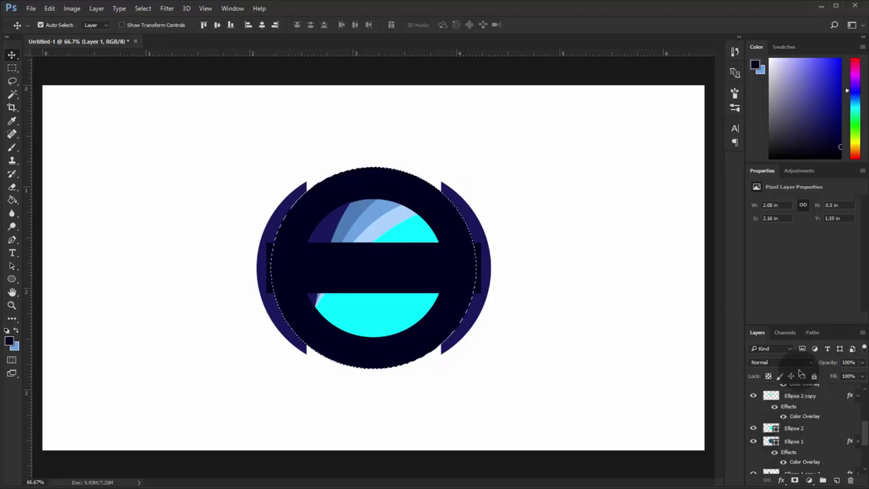
scroll(802, 407, "up", 5)
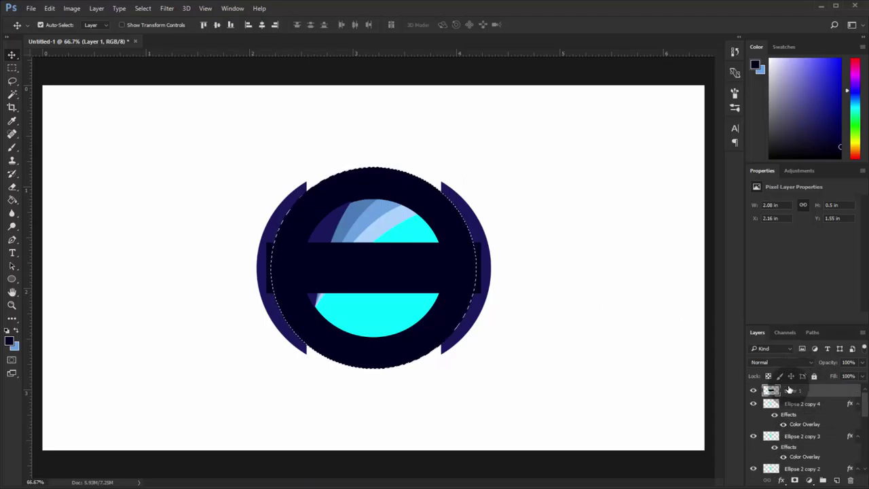
left_click(662, 327)
key("ctrl+a")
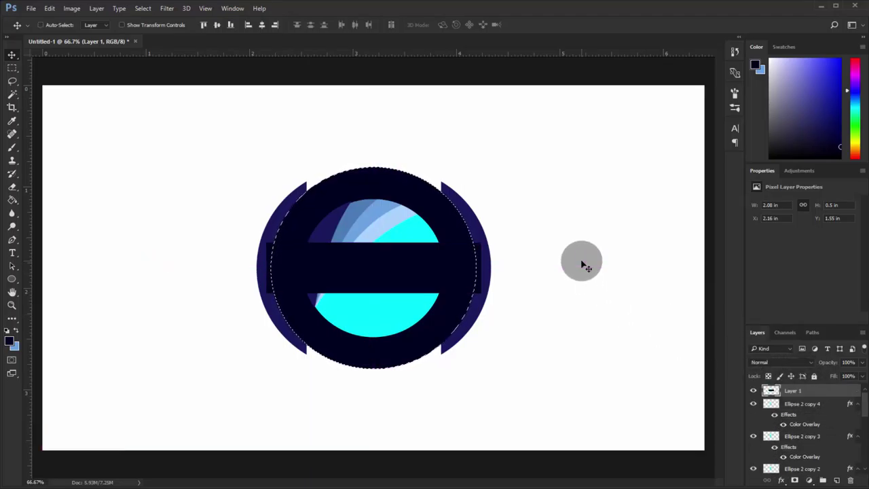
key("ctrl+d")
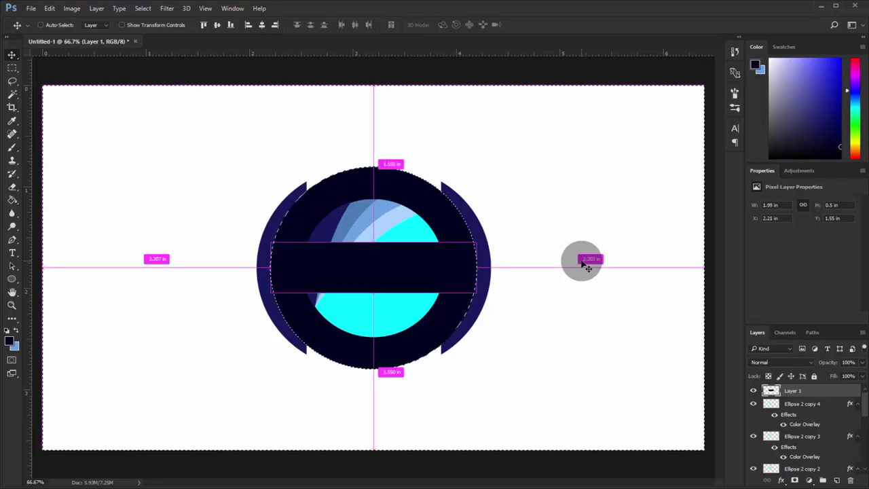
key("ctrl+1")
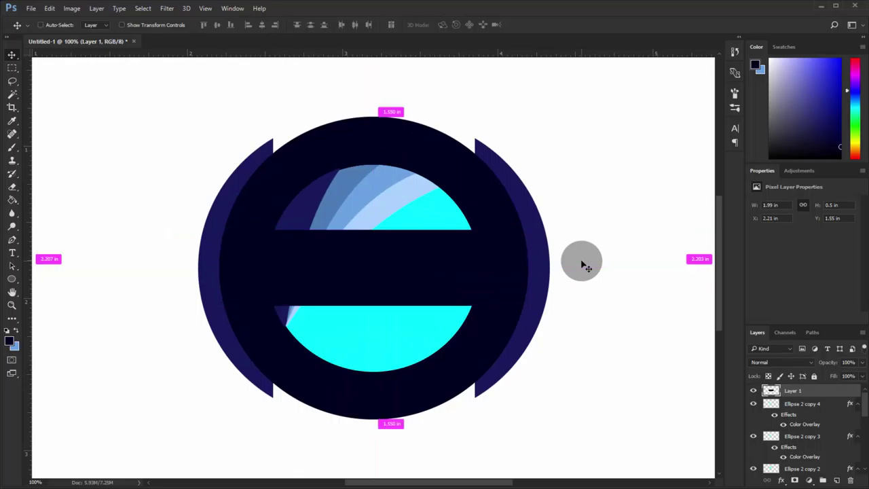
key("ctrl+0")
key("ctrl+1")
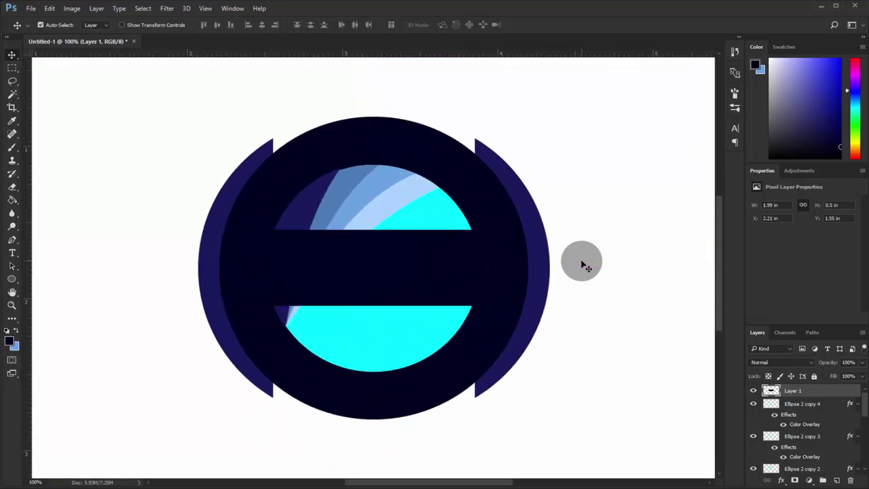
key("ctrl+0")
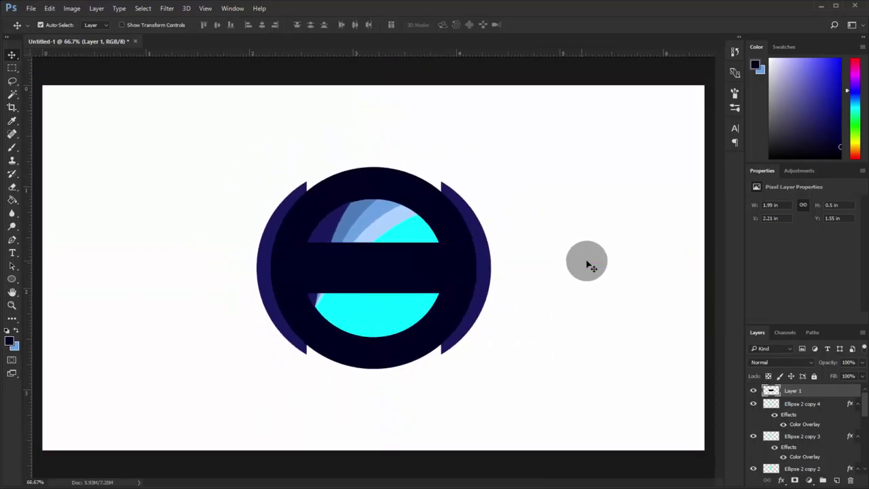
left_click(12, 252)
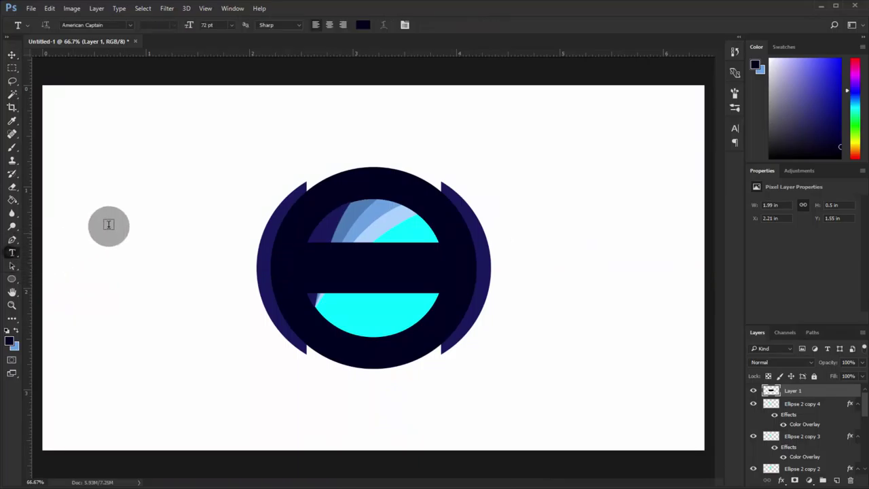
Step: Add black 'JEDI MASTER' text, enlarge it to about 33.42 pt, and place it above the emblem's upper left
left_click(139, 214)
type("JEDI MASTER")
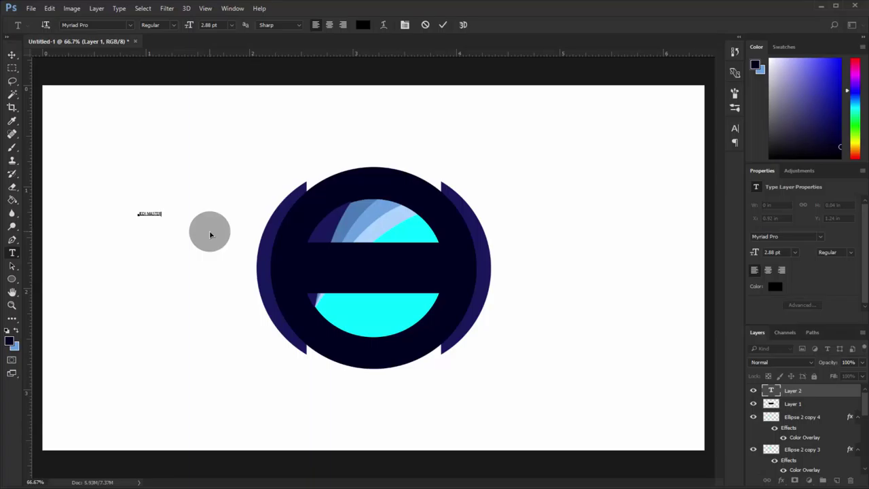
left_click(11, 57)
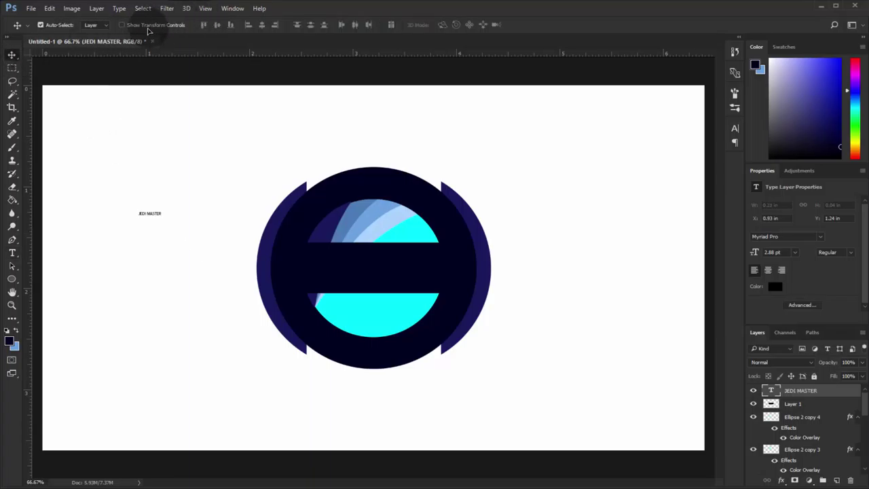
mouse_move(163, 212)
left_mouse_down()
mouse_move(399, 155)
mouse_move(398, 165)
left_mouse_up()
left_click_drag(310, 166, 275, 134)
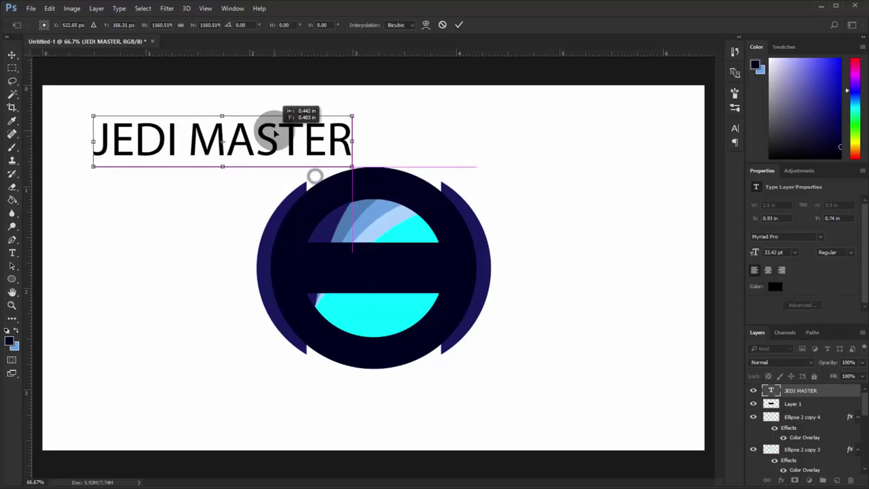
left_click(459, 25)
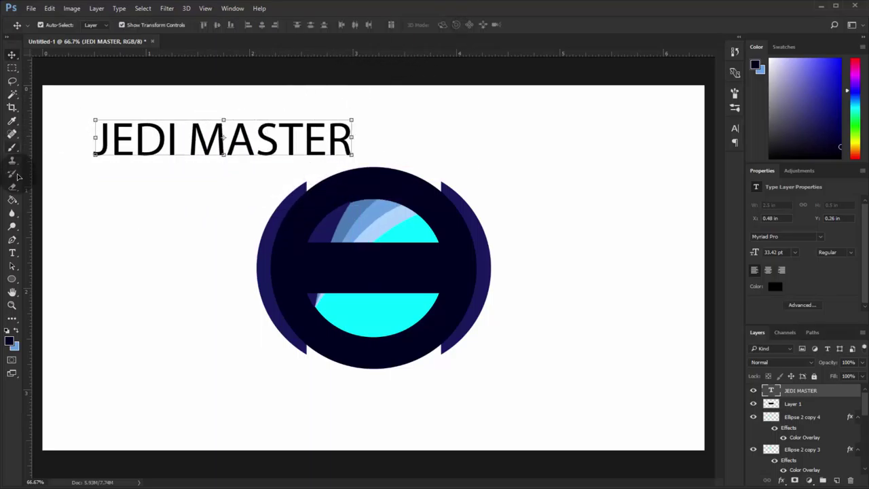
left_click(11, 253)
left_click_drag(93, 141, 352, 141)
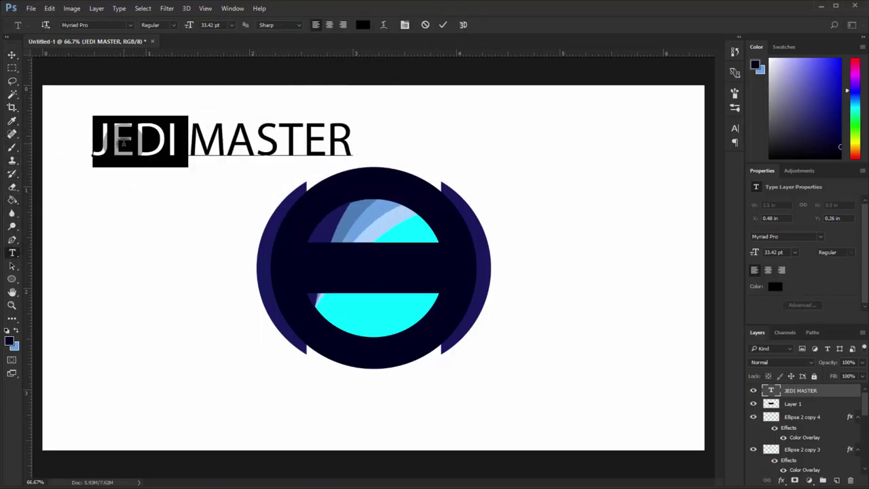
Step: Colour the JEDI MASTER title cyan, sampled from the emblem's disc
left_click(363, 24)
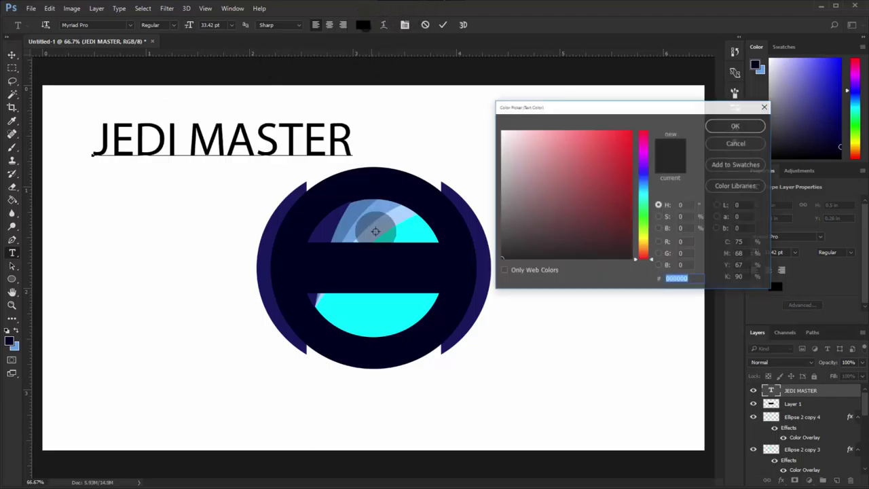
left_click(403, 229)
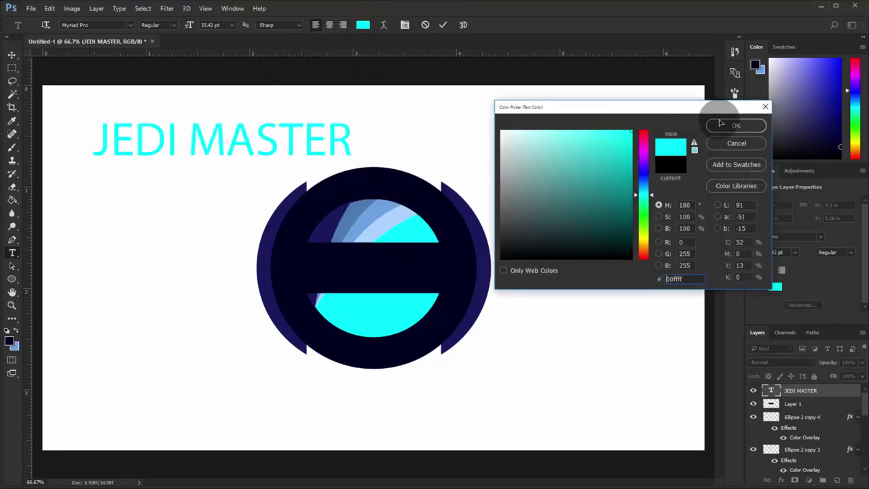
left_click(736, 125)
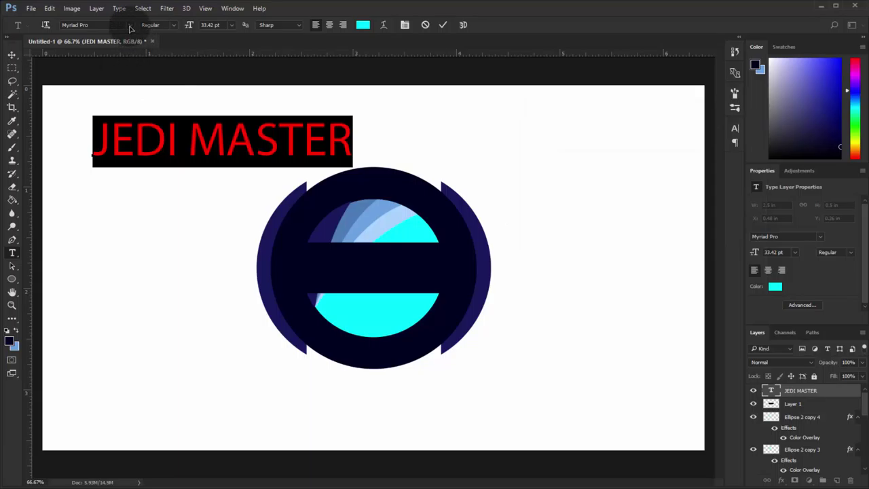
Step: Try Mesquite Std, then browse the font list and set the title in AgateSSK
left_click(128, 25)
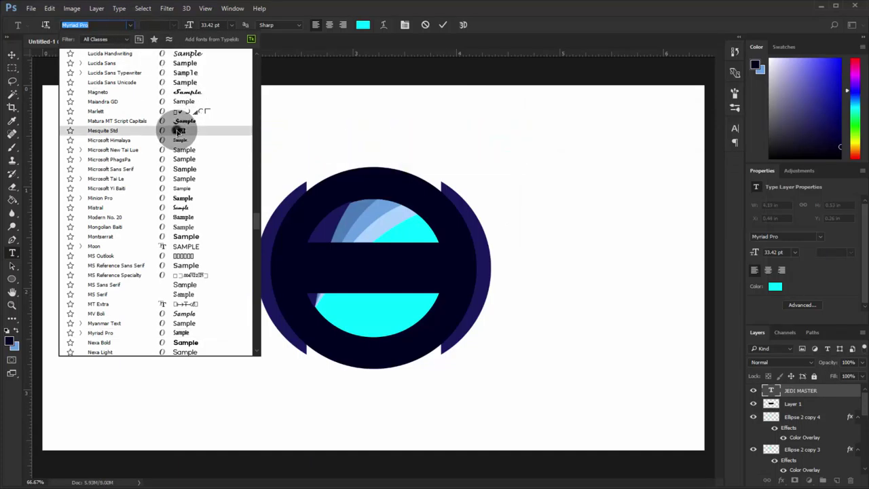
left_click(178, 130)
left_click(129, 25)
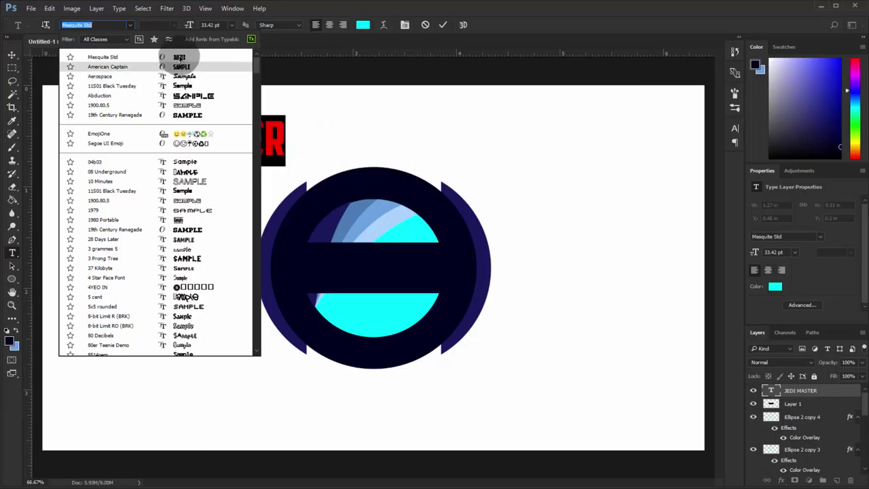
scroll(193, 192, "down", 1)
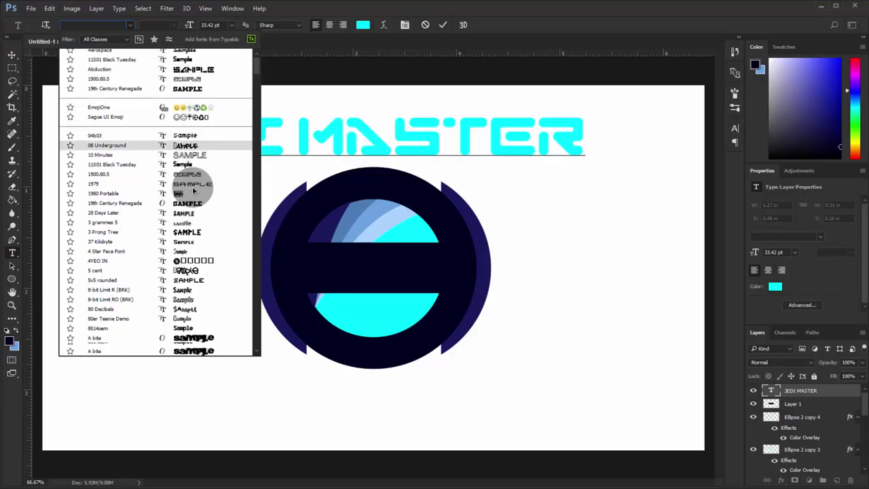
scroll(193, 192, "down", 1)
scroll(194, 188, "down", 1)
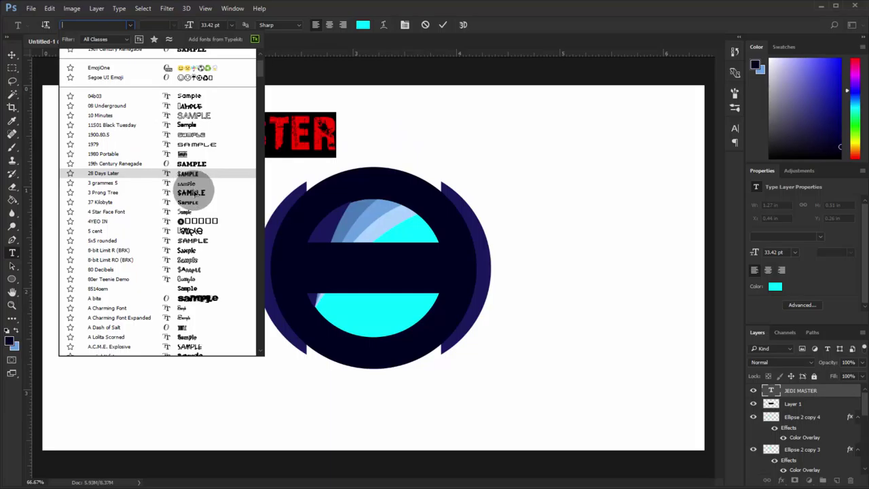
scroll(194, 211, "down", 2)
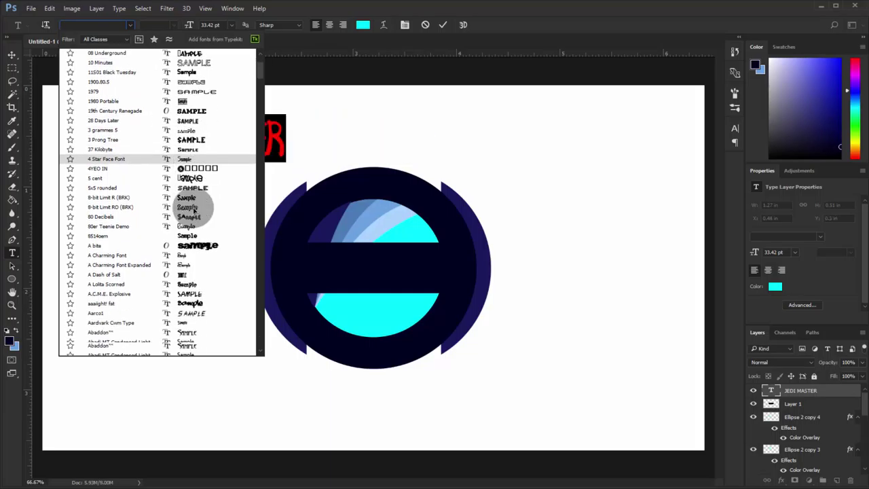
scroll(194, 210, "down", 1)
scroll(193, 210, "down", 2)
scroll(193, 210, "down", 1)
scroll(193, 211, "down", 1)
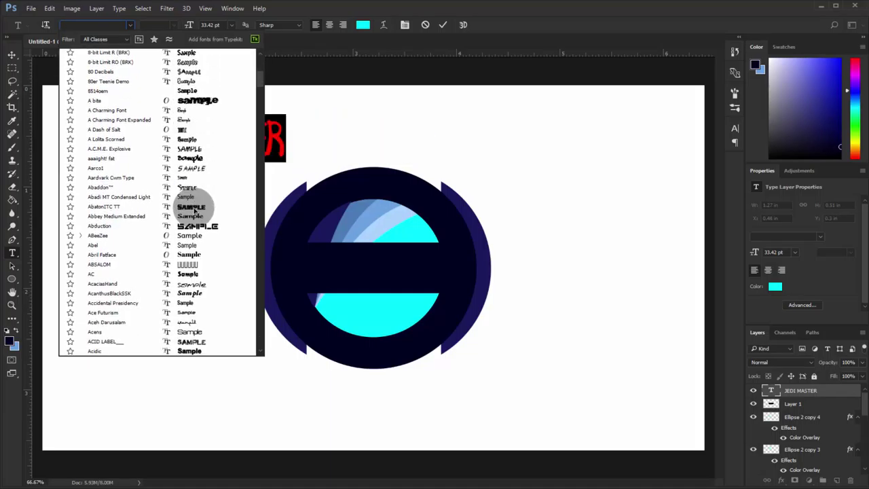
scroll(197, 207, "down", 2)
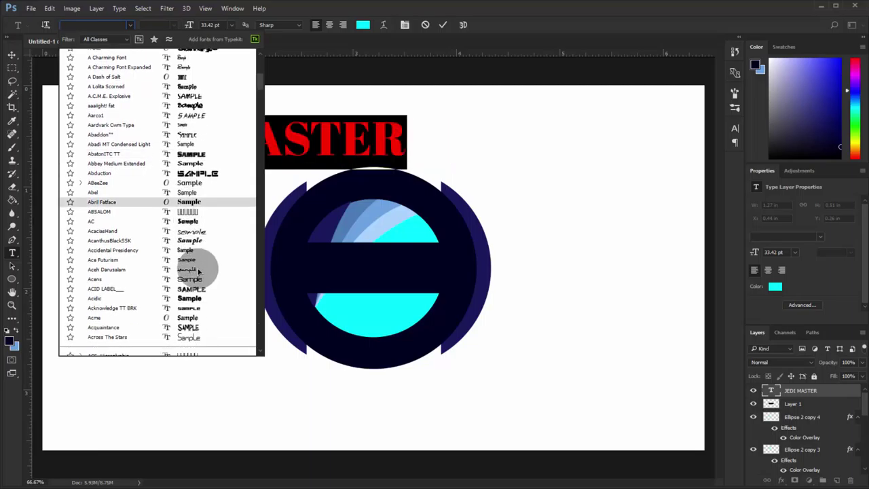
scroll(201, 289, "down", 1)
scroll(203, 288, "down", 1)
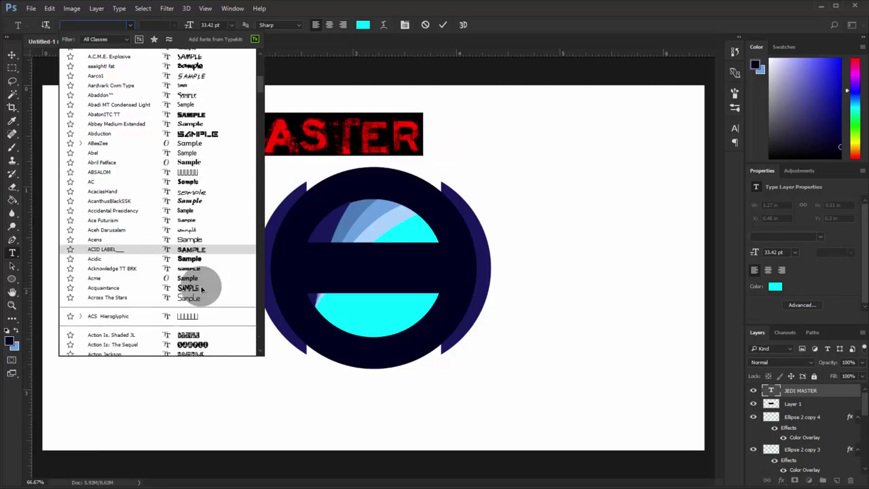
scroll(186, 282, "down", 2)
scroll(187, 282, "down", 2)
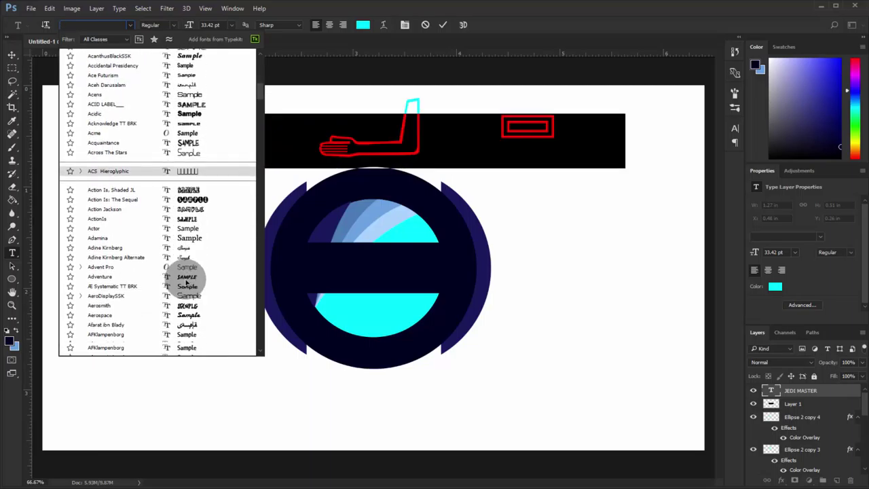
scroll(188, 281, "down", 1)
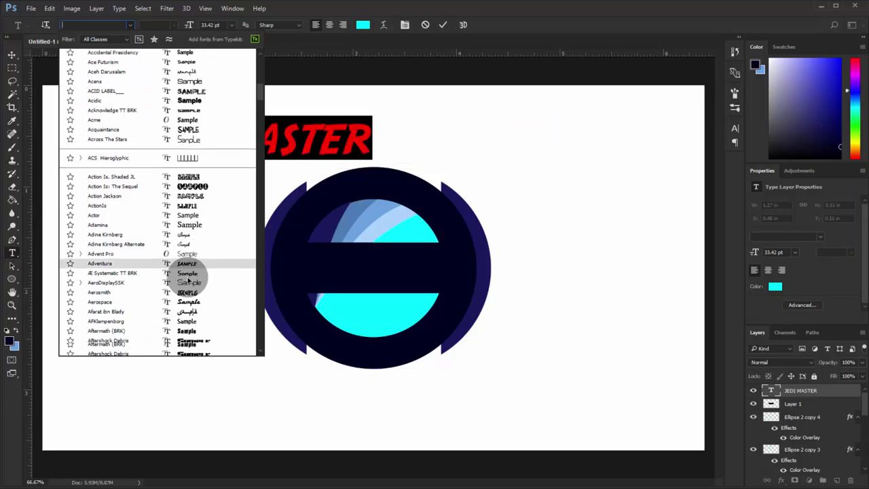
scroll(190, 275, "down", 1)
scroll(193, 278, "down", 1)
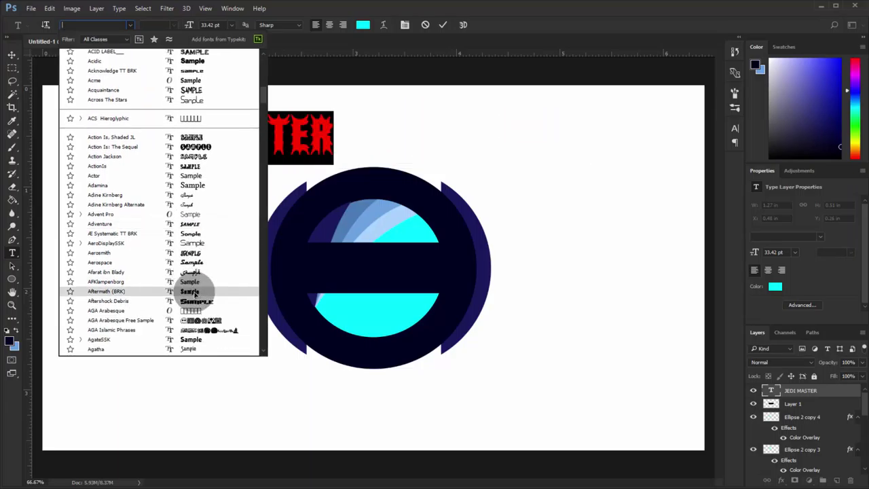
scroll(196, 292, "down", 1)
scroll(194, 295, "down", 2)
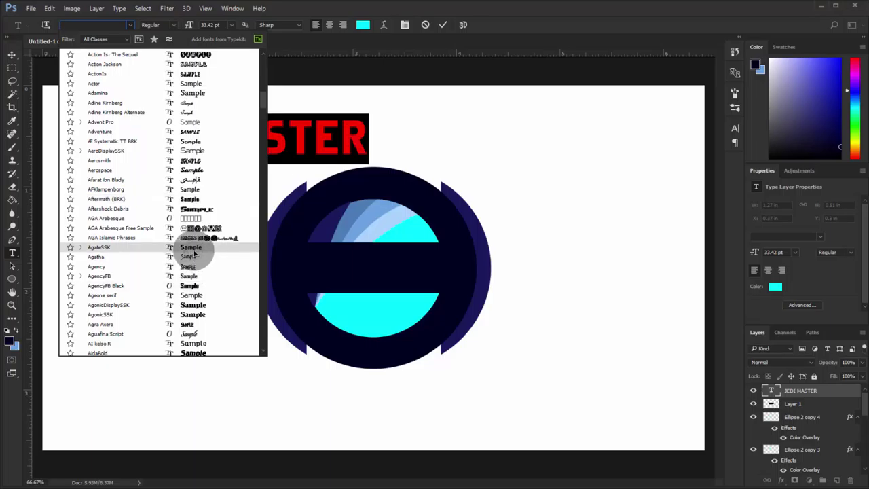
left_click(194, 249)
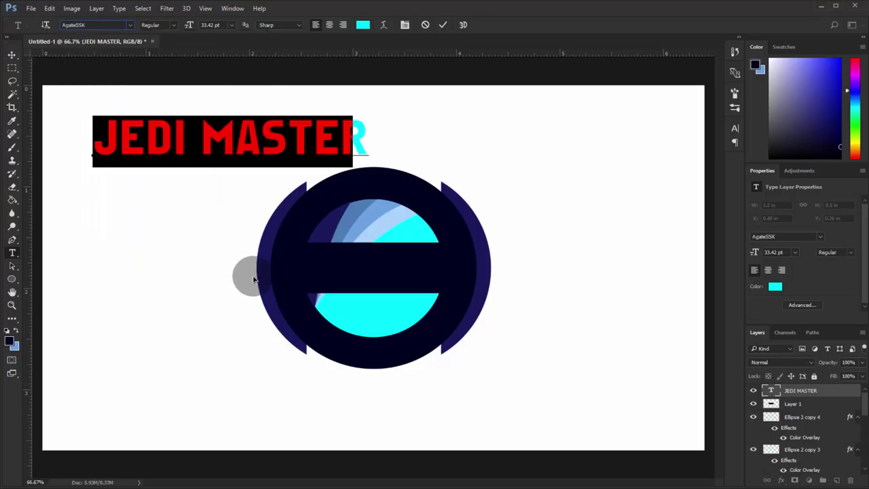
Step: Move JEDI MASTER onto the emblem's centre and shrink it to fit inside
left_click(12, 54)
left_click_drag(252, 154, 388, 281)
left_click(499, 249)
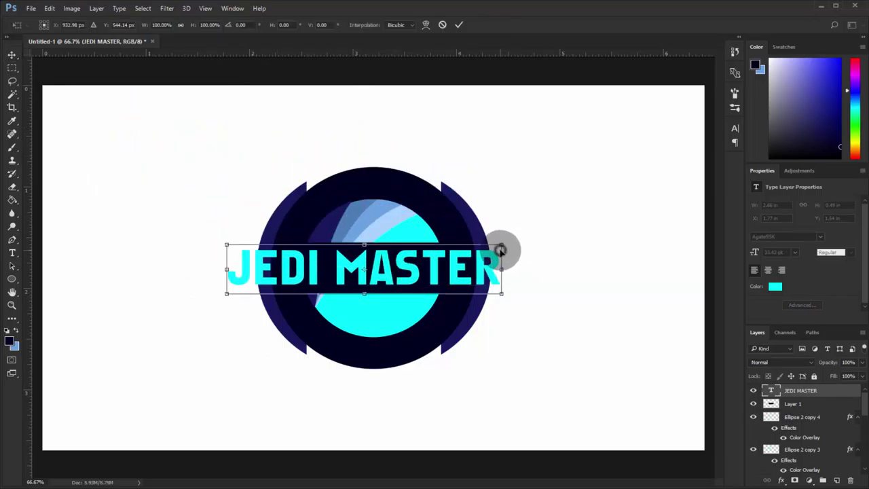
left_click_drag(503, 246, 417, 269)
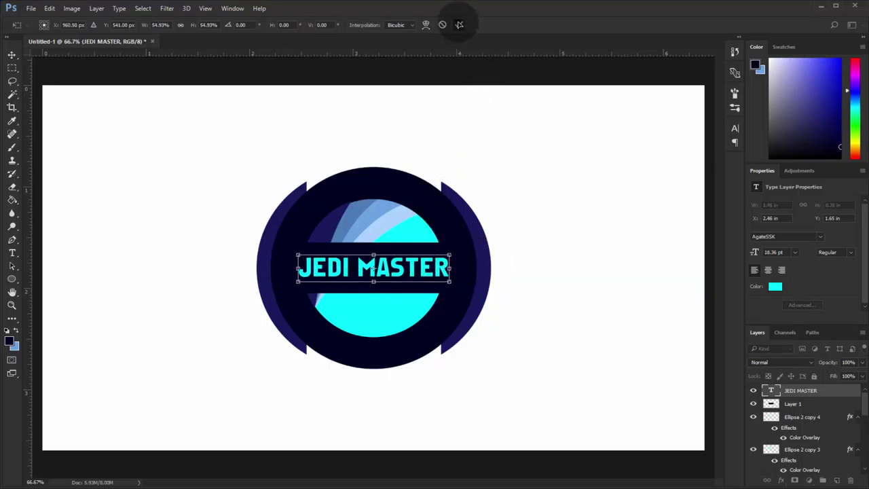
left_click(459, 24)
Step: Centre the title vertically on the canvas and scale it down to about 92%
key("ctrl+a")
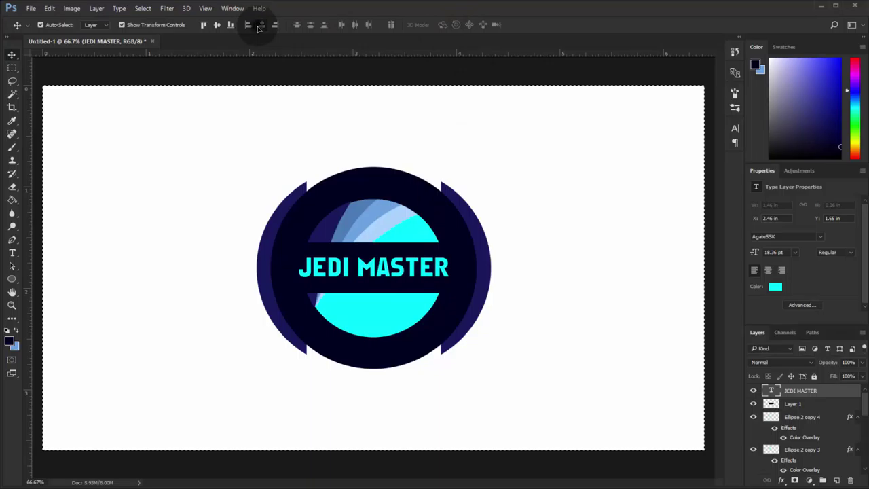
left_click(216, 25)
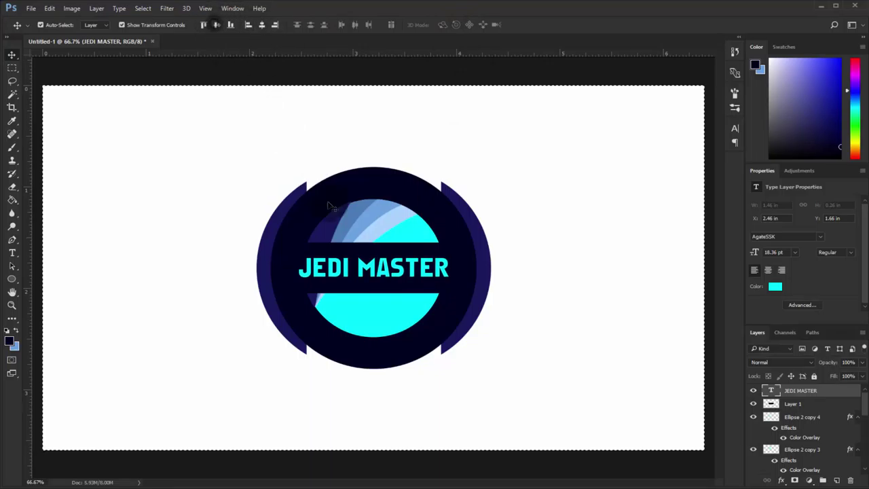
key("ctrl+d")
key("ctrl+plus")
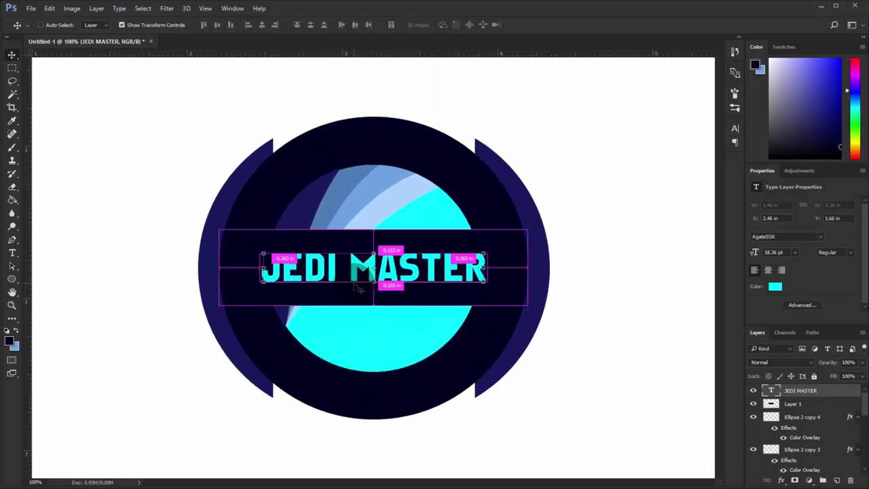
left_click_drag(484, 254, 479, 251)
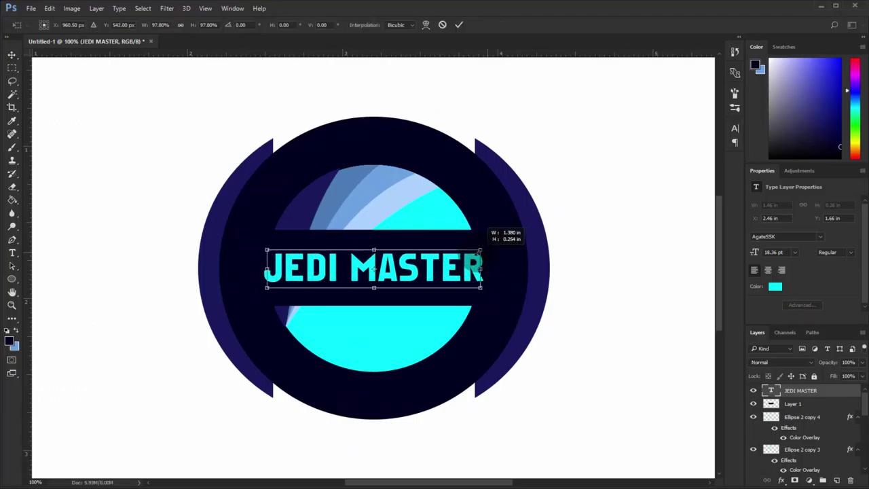
left_click(461, 24)
key("ctrl+minus")
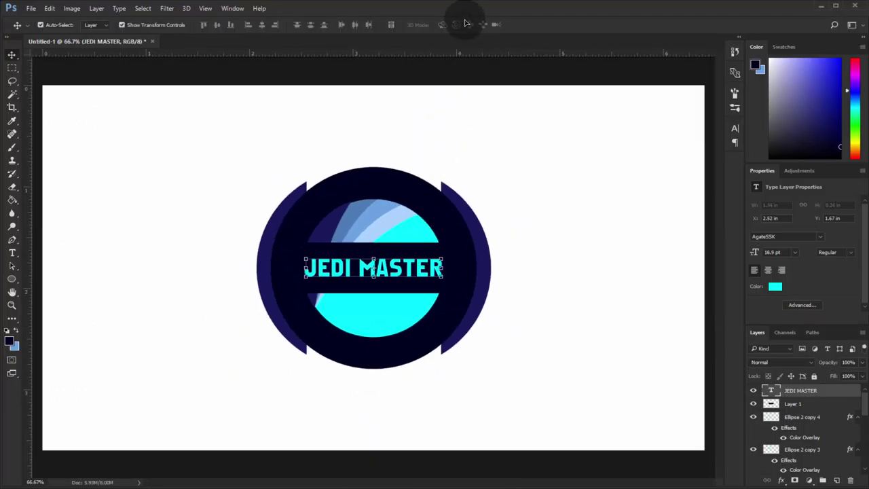
Step: Skew the JEDI MASTER title to a slant of about -5.75 degrees
key("ctrl")
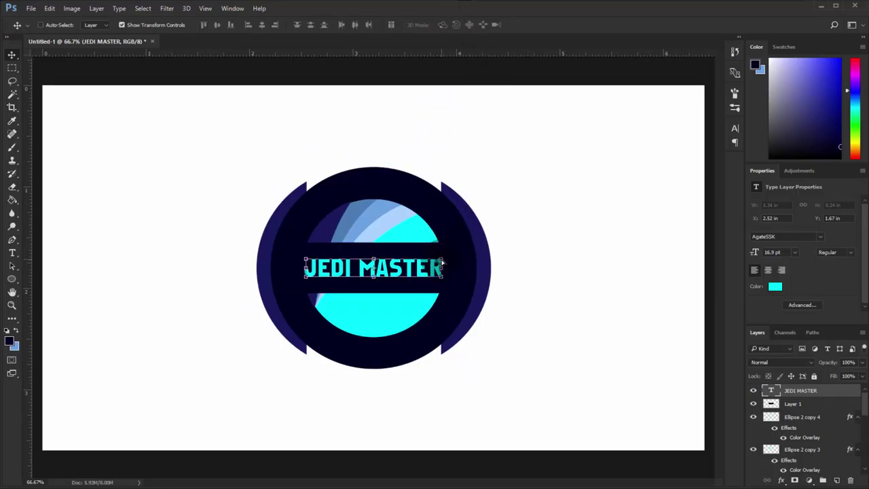
left_click_drag(442, 261, 449, 261)
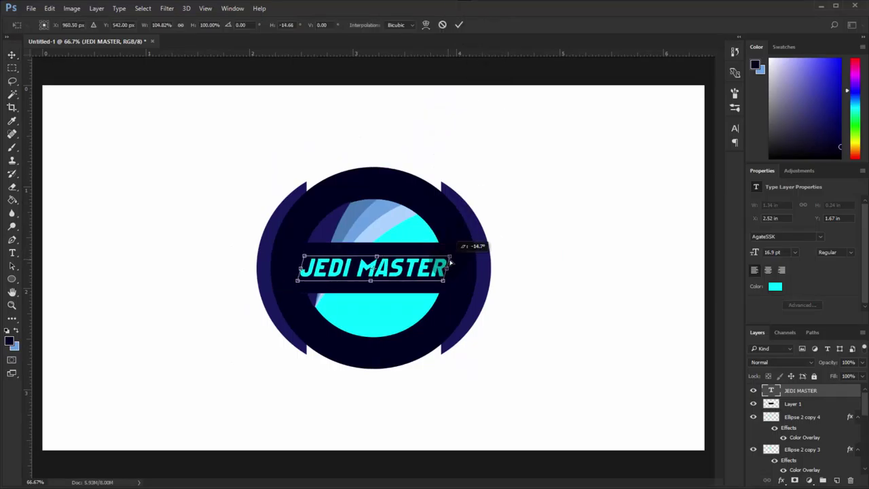
left_click_drag(443, 261, 447, 261)
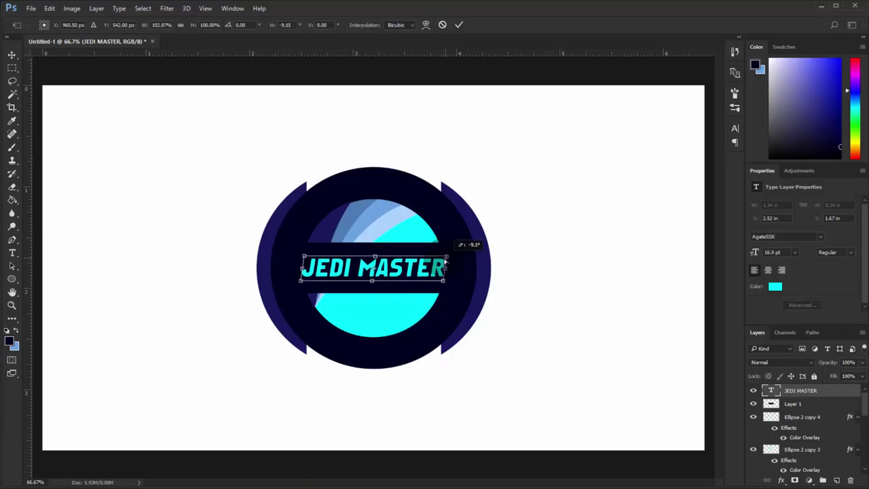
left_click(461, 25)
left_click(161, 26)
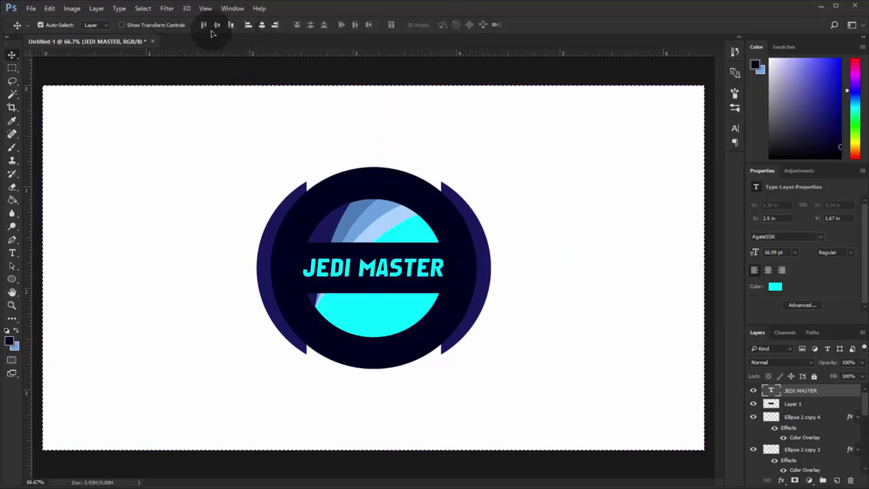
Step: Select Layer 1 through the Ellipse layers and merge them into Layer 1
left_click_drag(330, 88, 794, 406)
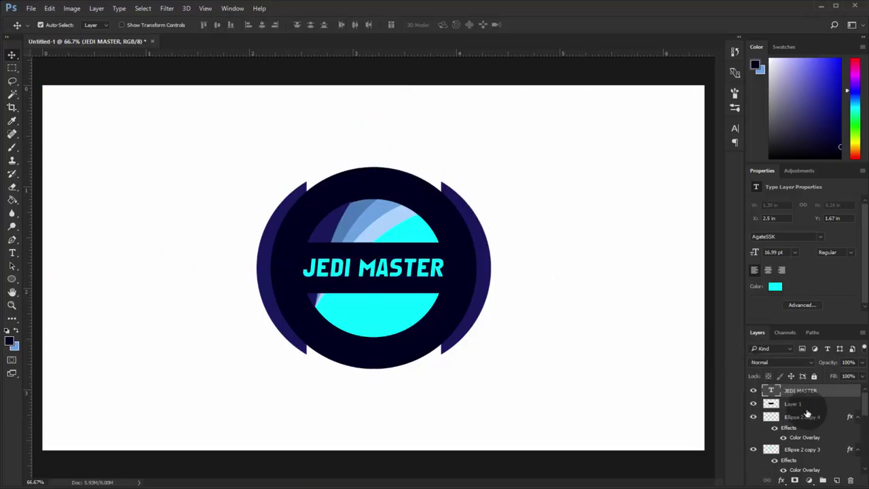
left_click(805, 404)
scroll(801, 414, "down", 3)
scroll(802, 421, "down", 5)
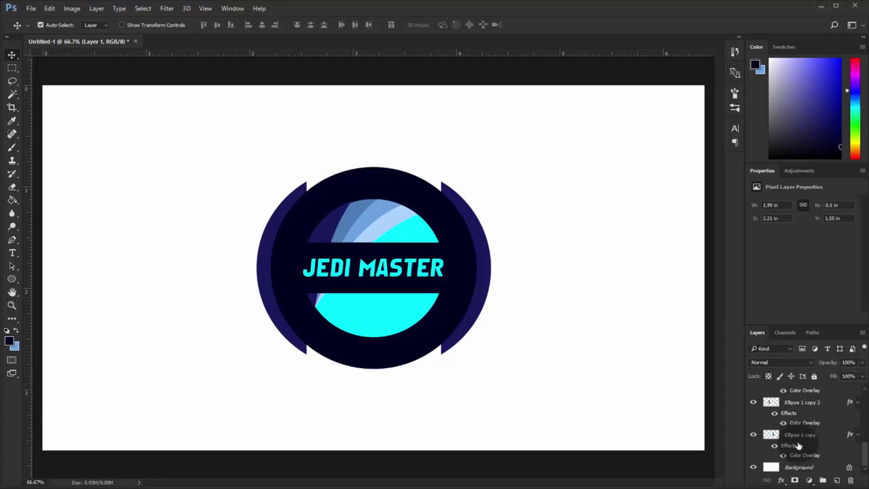
left_click(796, 438, "shift")
key("ctrl+e")
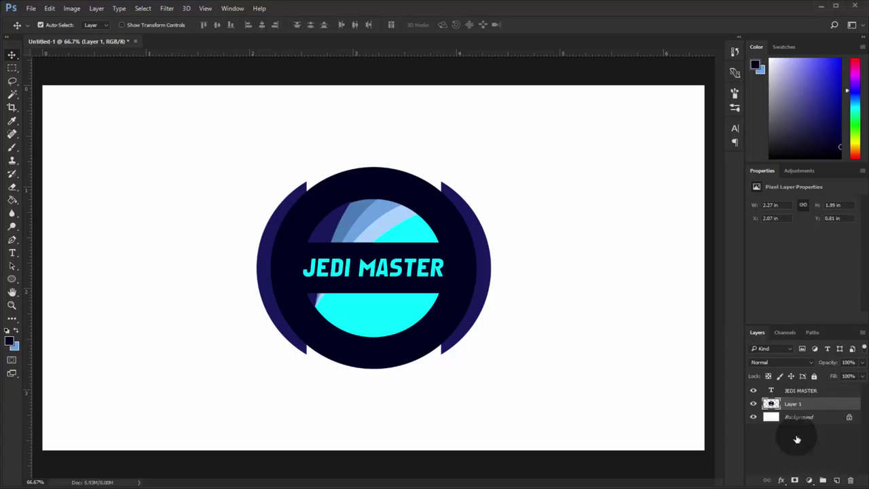
Step: Add a 2 px outside Stroke effect to Layer 1
right_click(801, 405)
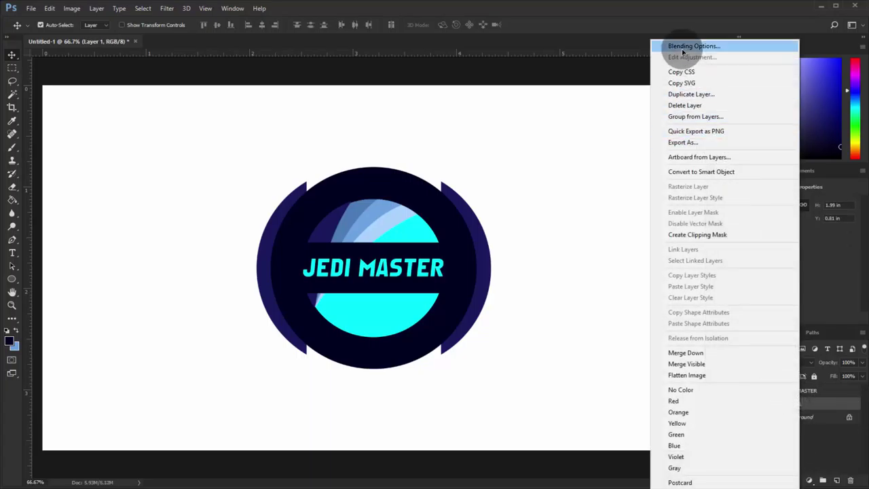
key("Escape")
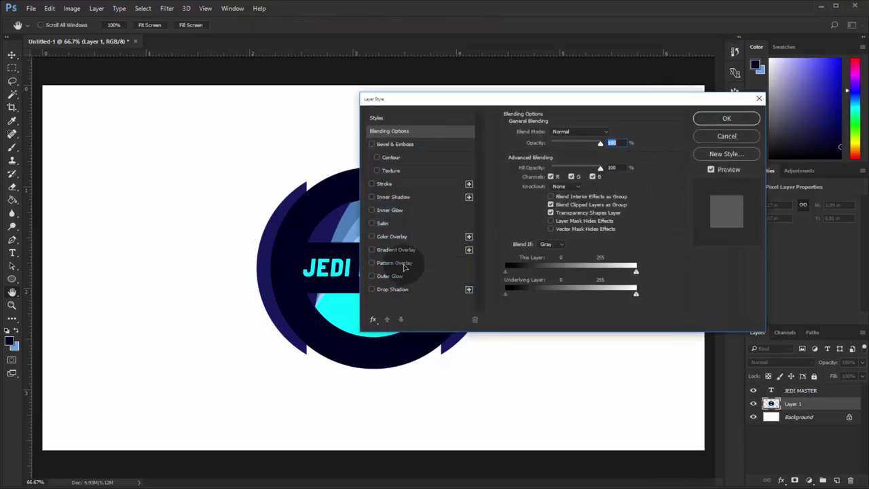
left_click(375, 183)
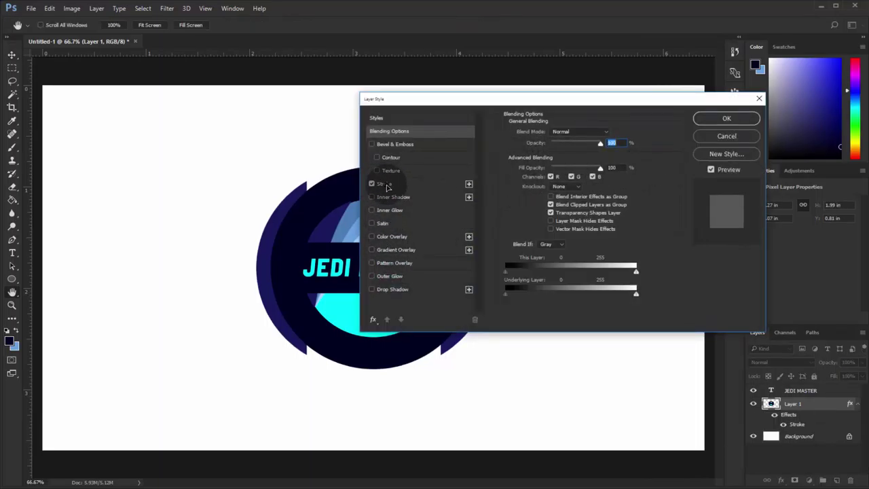
left_click(386, 184)
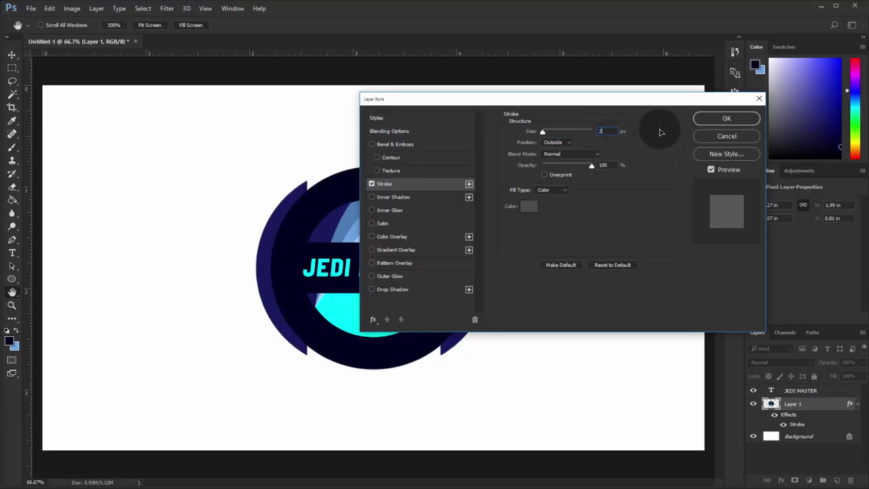
left_click(725, 118)
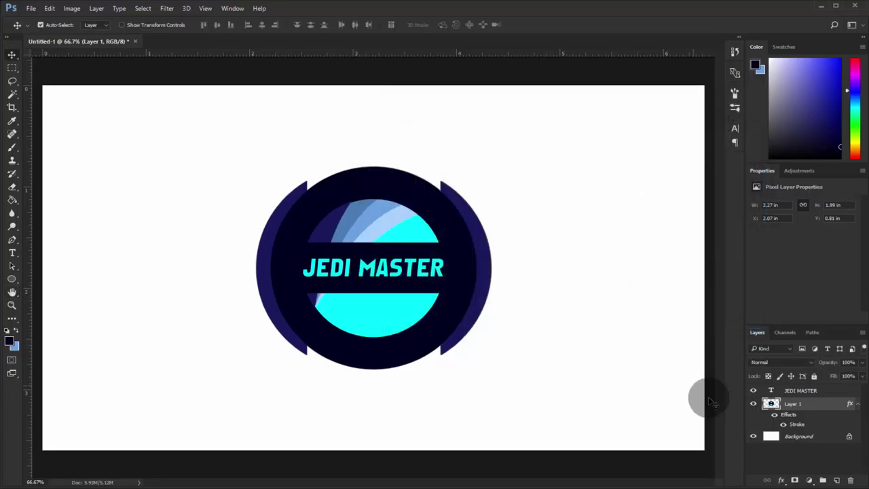
Step: Bring the 94 - Cover.jpg portrait into Untitled-1 as Layer 2, covering most of the canvas
left_click(781, 456)
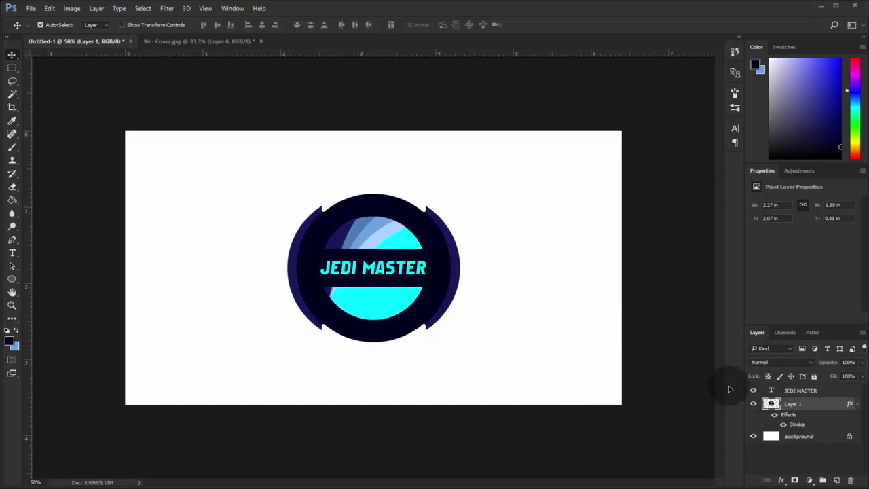
left_click(805, 449)
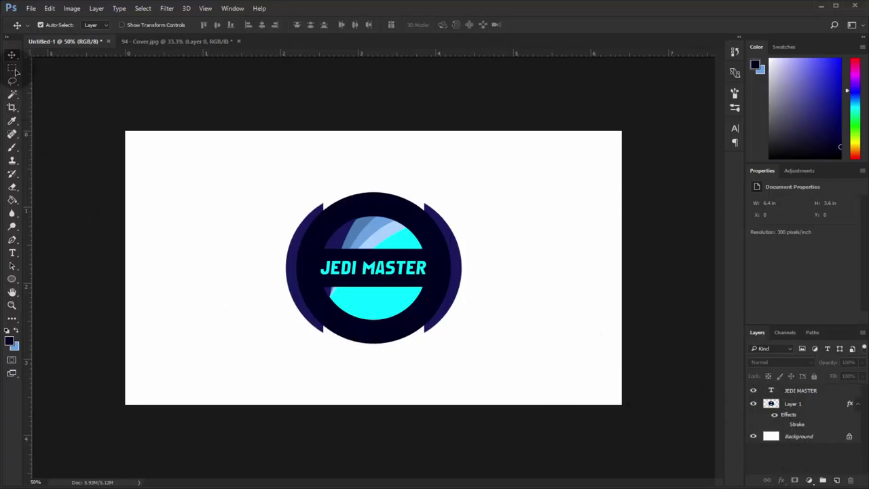
left_click(178, 41)
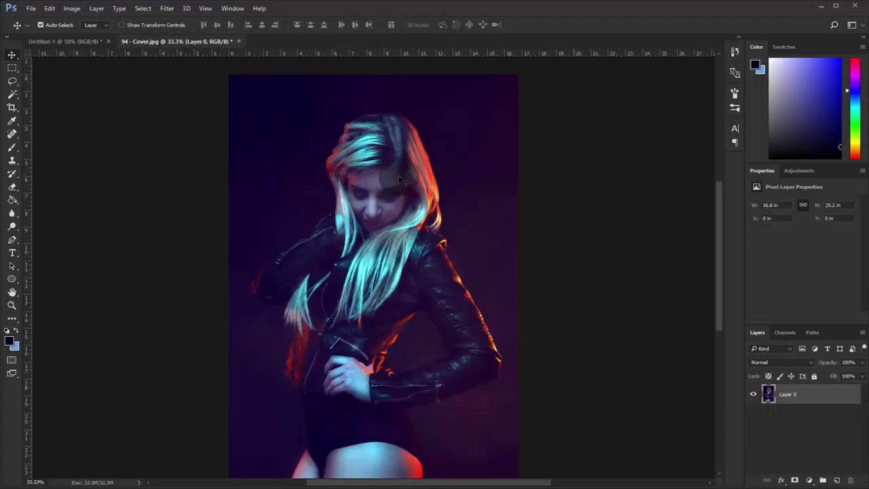
mouse_move(401, 180)
left_mouse_down()
mouse_move(93, 43)
mouse_move(287, 185)
mouse_move(397, 408)
left_mouse_up()
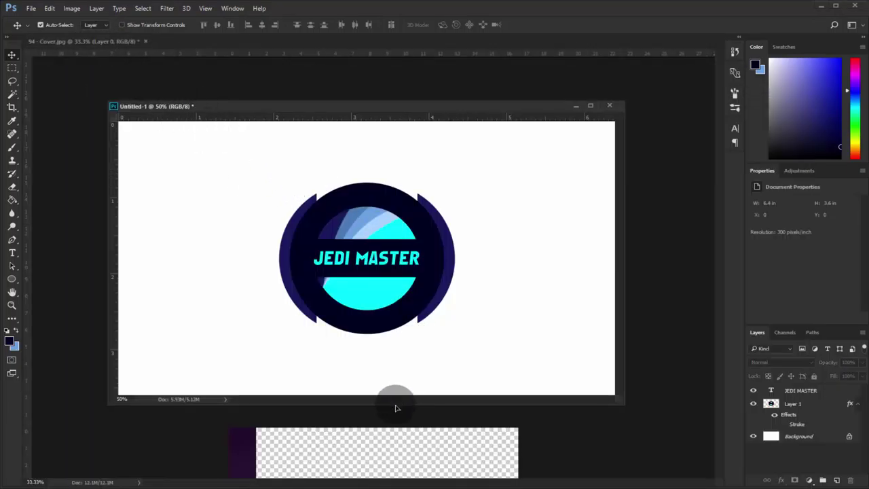
mouse_move(251, 106)
left_mouse_down()
mouse_move(476, 91)
mouse_move(442, 77)
left_mouse_up()
left_click_drag(333, 333, 258, 442)
left_click_drag(386, 306, 316, 401)
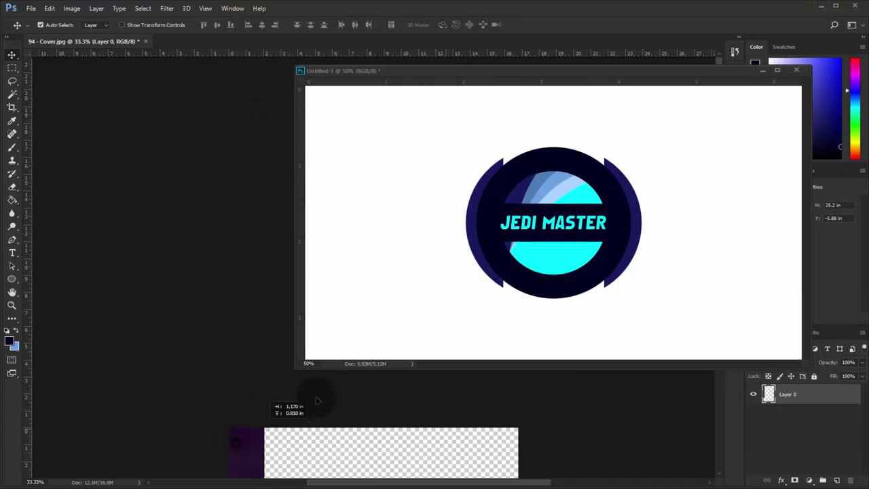
left_click_drag(316, 400, 461, 286)
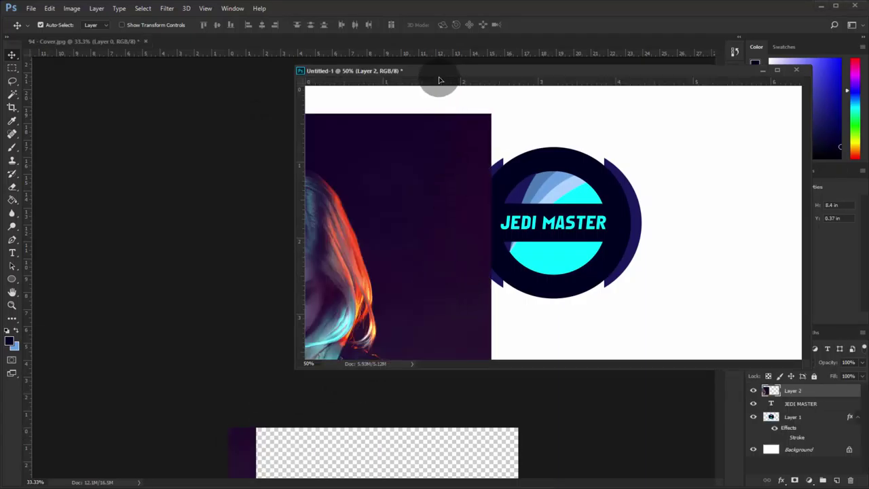
left_click_drag(438, 80, 239, 42)
left_click_drag(253, 210, 548, 132)
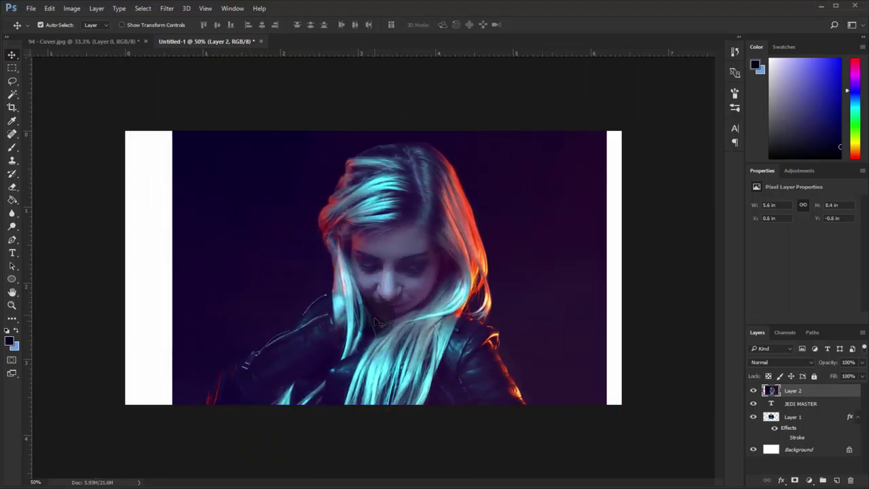
Step: Enlarge the portrait photo to about 116% using transform controls
mouse_move(374, 317)
left_mouse_down()
mouse_move(315, 174)
mouse_move(359, 154)
left_mouse_up()
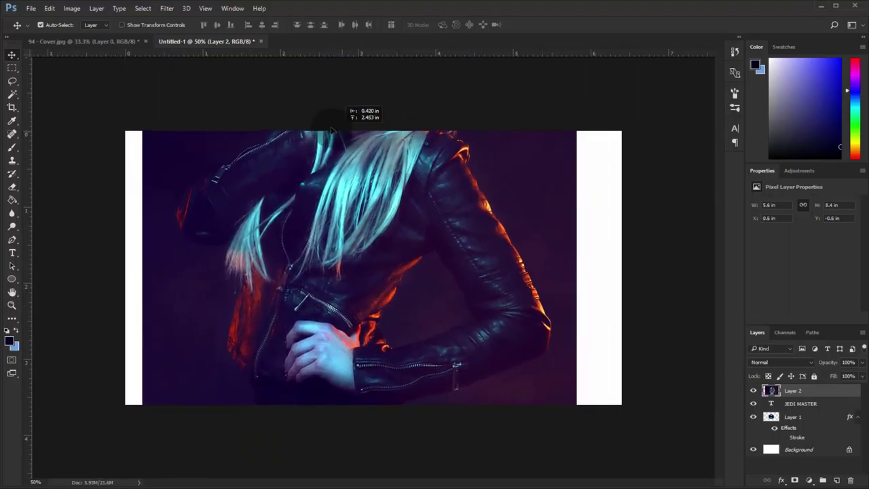
left_click(122, 24)
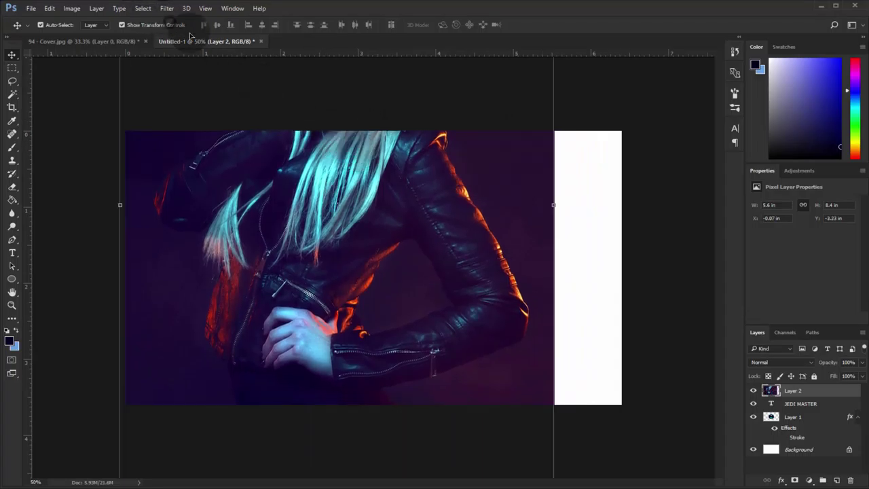
scroll(368, 118, "down", 2)
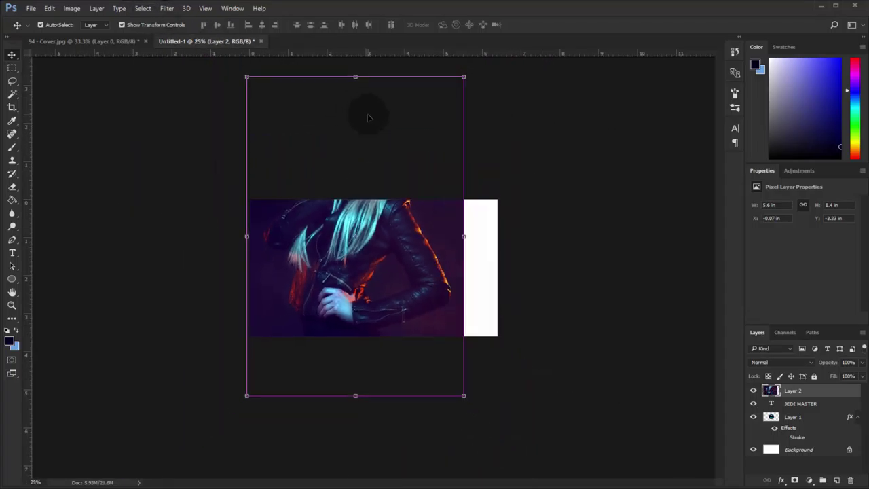
left_click_drag(465, 395, 524, 432)
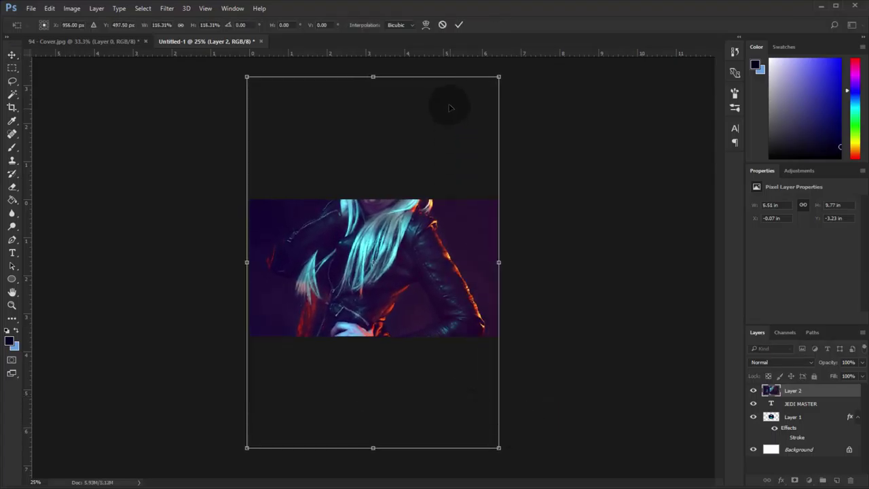
left_click(458, 30)
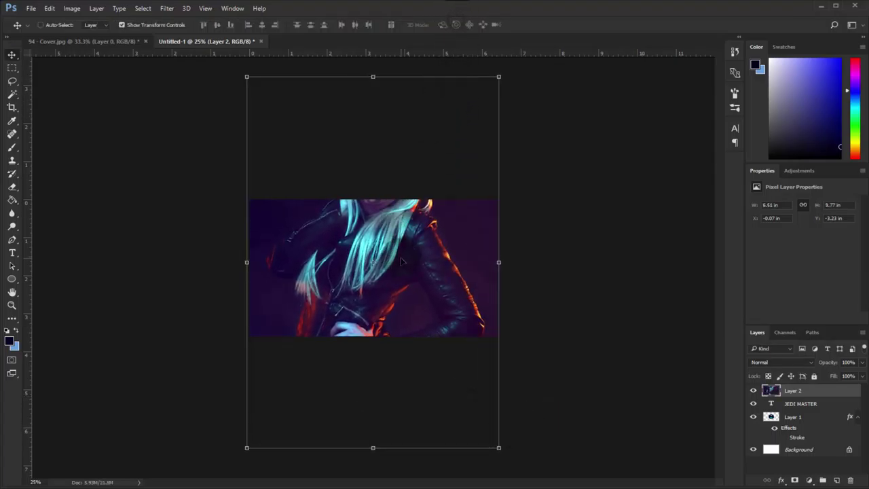
Step: Reposition the photo to frame the torso and hand, and add empty Layer 3 above
key("ctrl+plus")
key("ctrl+plus")
left_click_drag(404, 280, 407, 85)
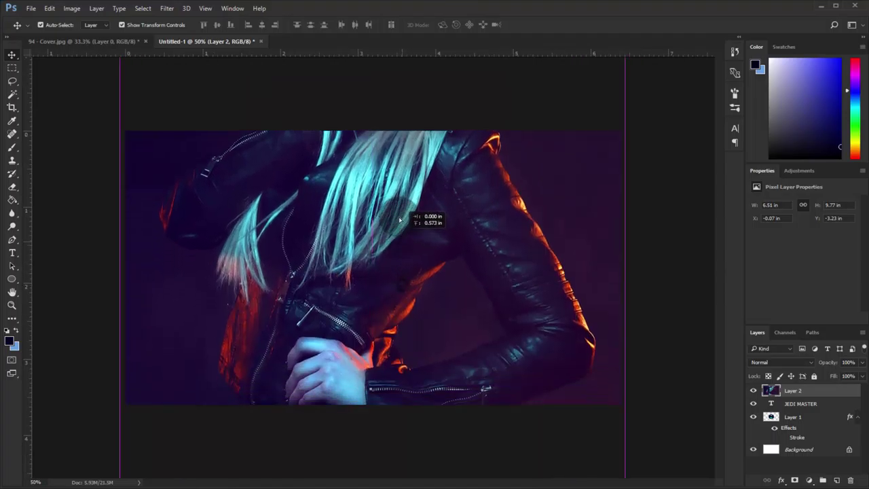
mouse_move(383, 308)
left_mouse_down()
mouse_move(433, 307)
mouse_move(418, 61)
left_mouse_up()
left_click_drag(422, 193, 425, 184)
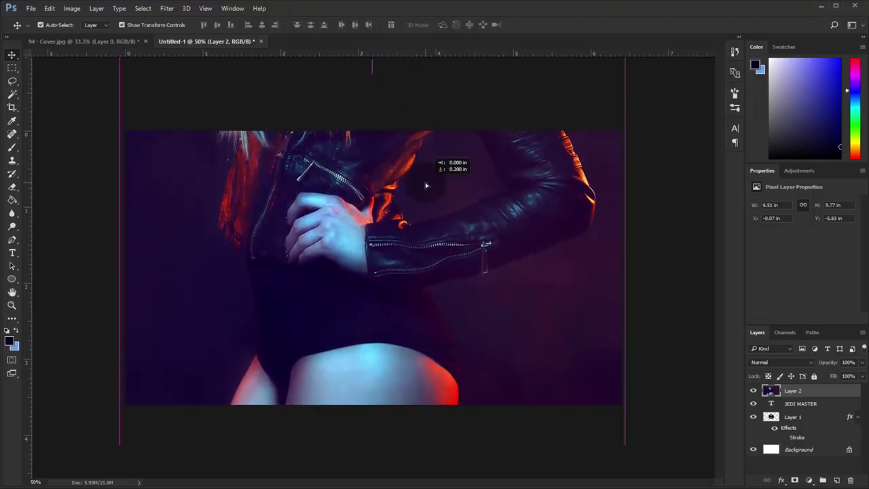
left_click(121, 25)
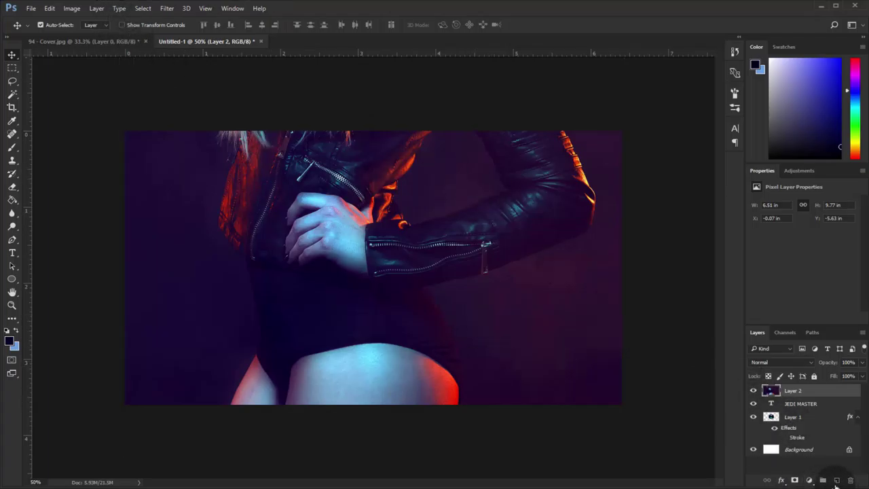
left_click(836, 480)
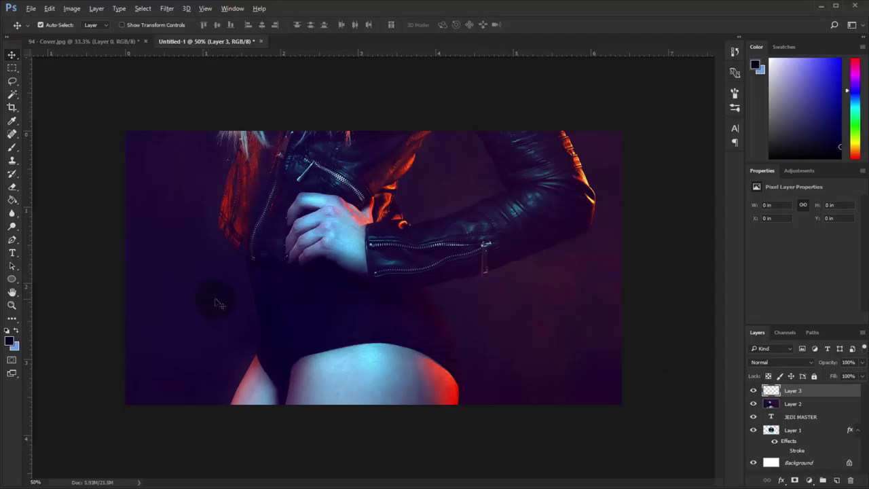
left_click(12, 200)
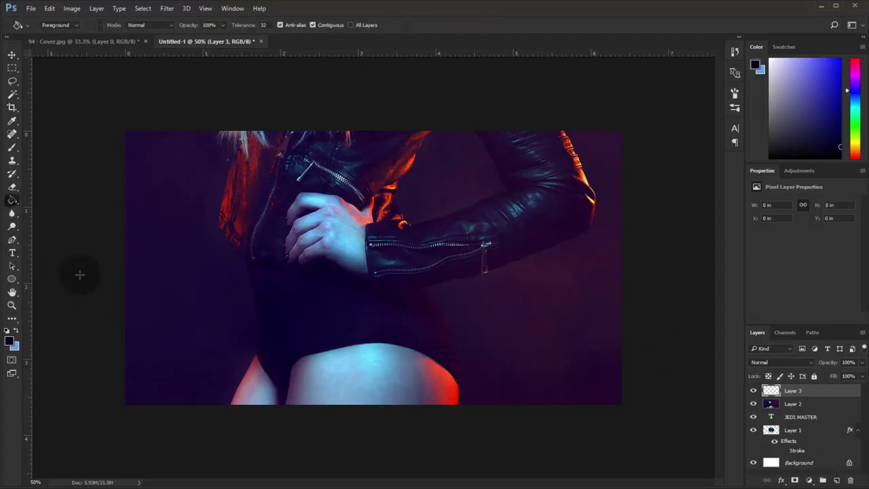
Step: Fill Layer 3 dark purple at about 60% opacity, merge it into the photo, and move it below the emblem
left_click(229, 296)
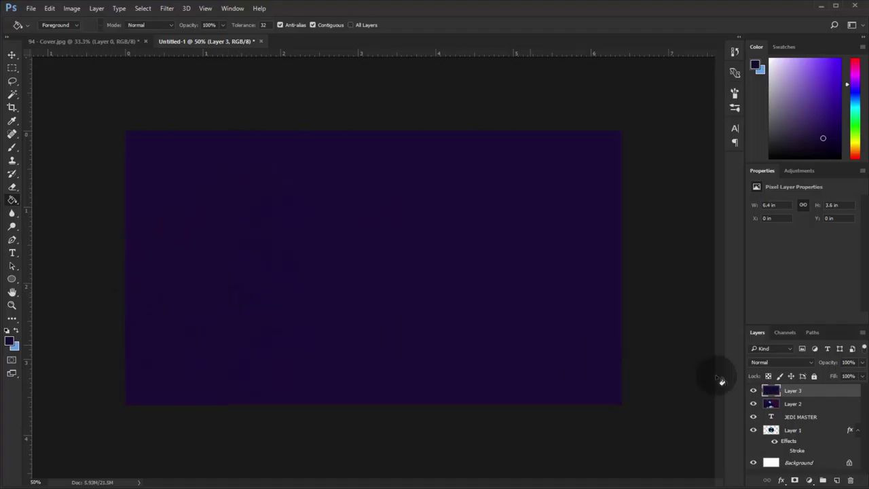
left_click_drag(845, 378, 804, 397)
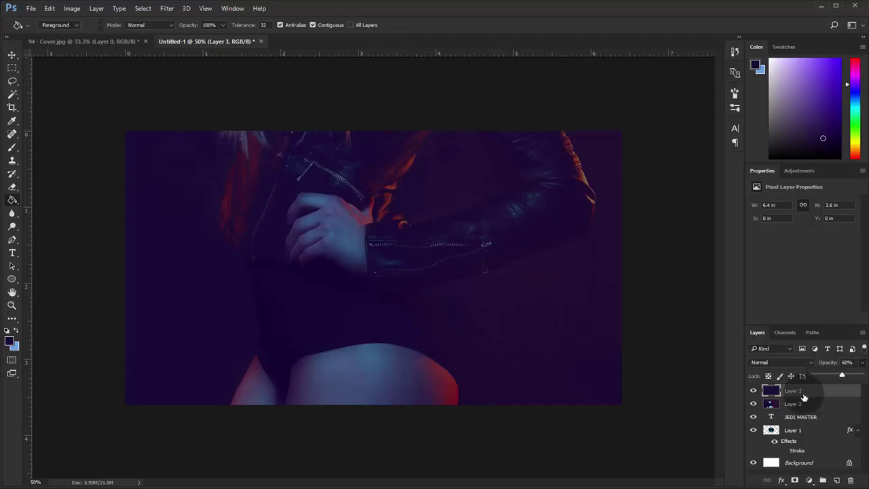
left_click(804, 405, "ctrl")
key("ctrl+e")
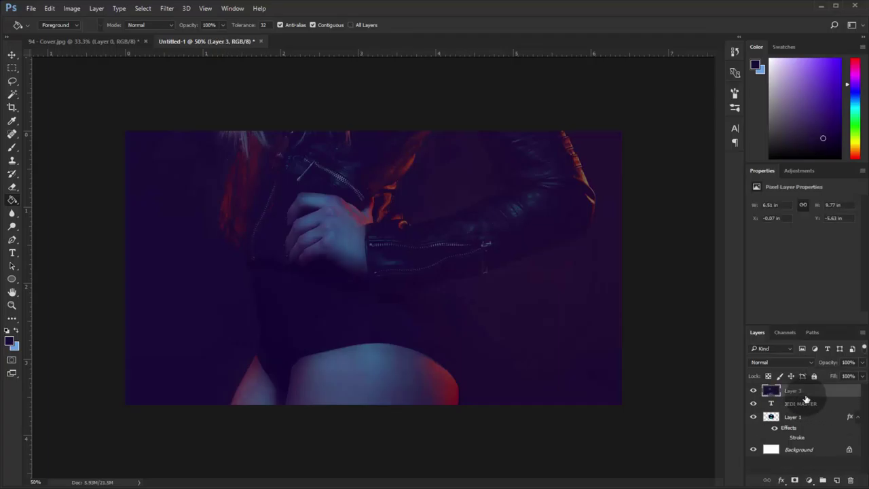
left_click_drag(806, 393, 808, 435)
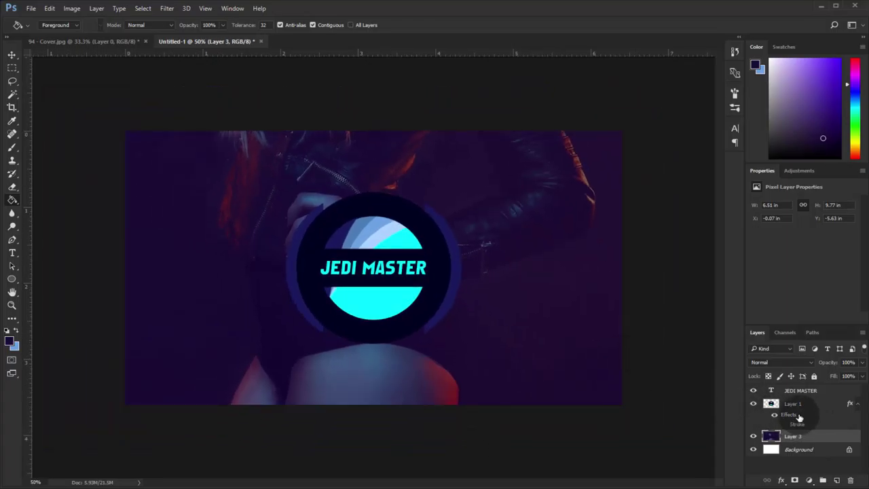
left_click(788, 416)
Step: Set Layer 1's white stroke to Outside position at 5 px size
double_click(787, 415)
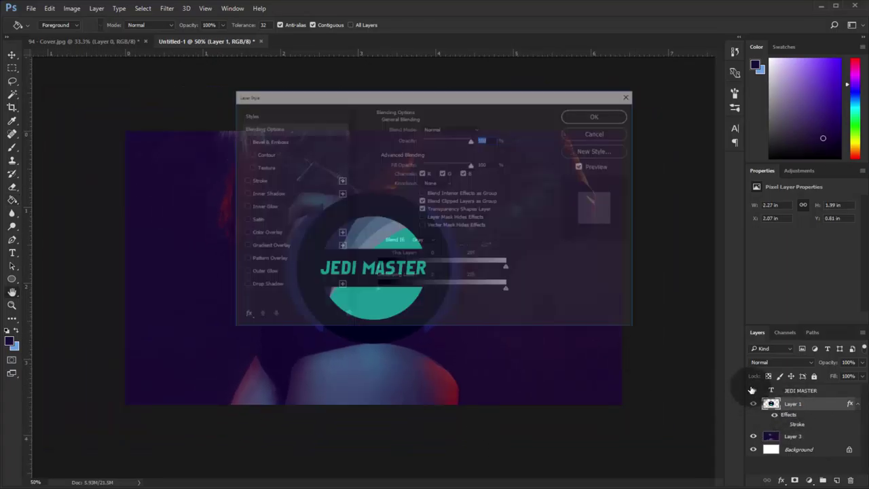
left_click(256, 179)
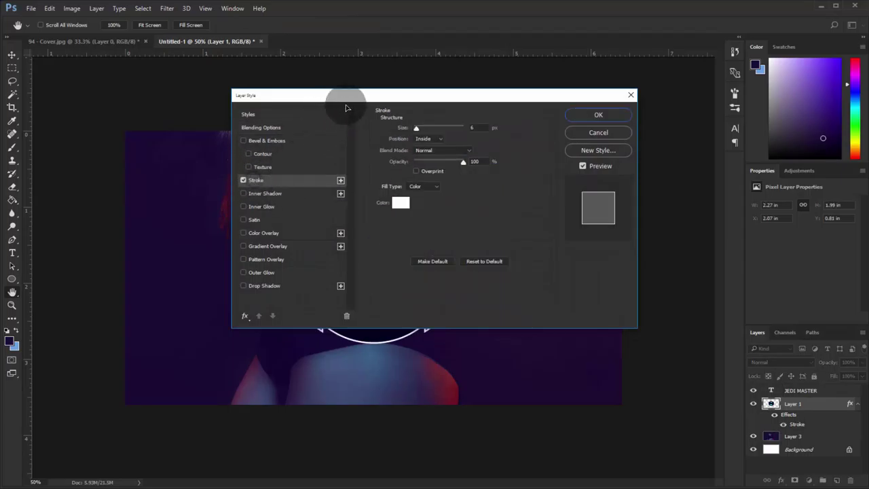
left_click_drag(435, 101, 643, 141)
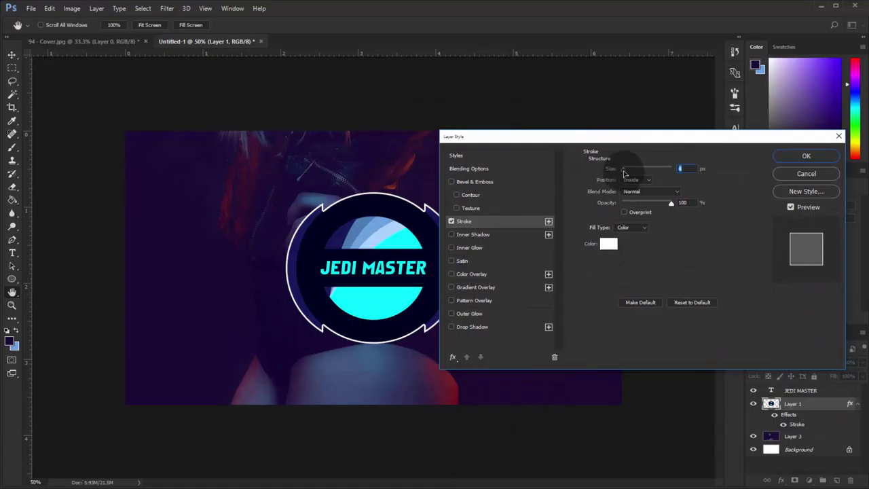
left_click_drag(623, 174, 621, 172)
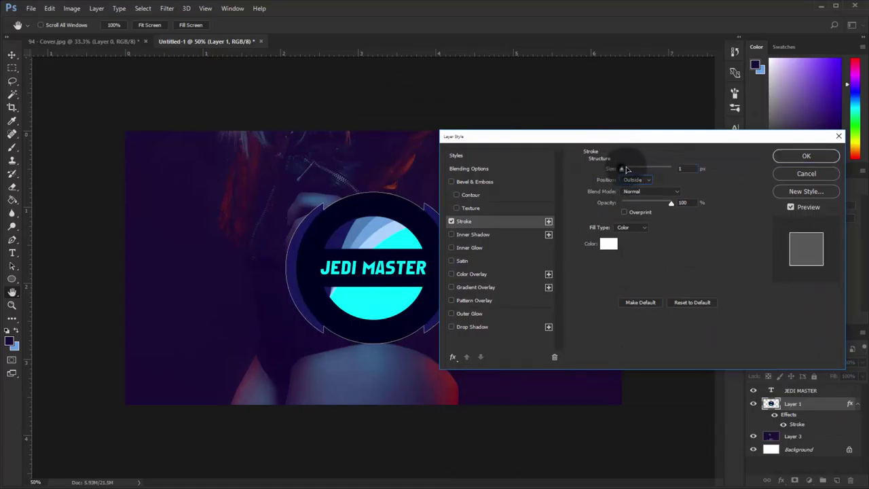
left_click_drag(626, 169, 624, 170)
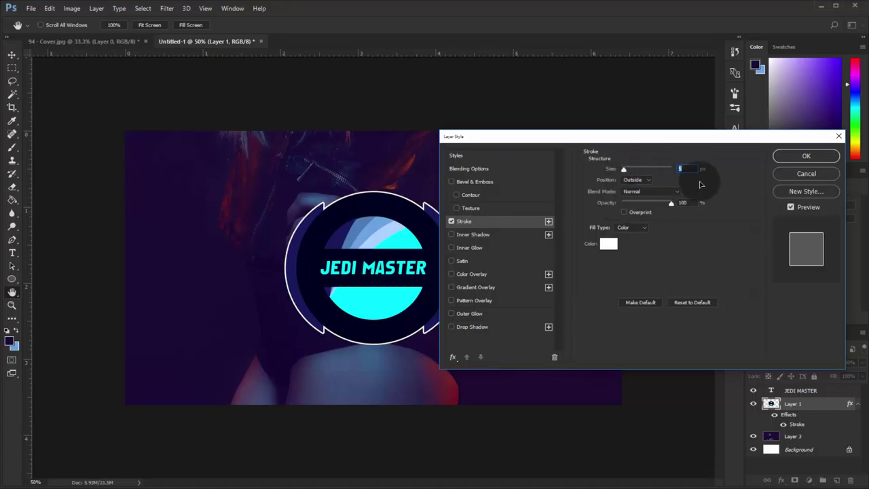
left_click(794, 156)
scroll(462, 330, "down", 2)
scroll(462, 330, "up", 3)
scroll(462, 331, "up", 1)
scroll(462, 330, "down", 2)
scroll(463, 330, "up", 2)
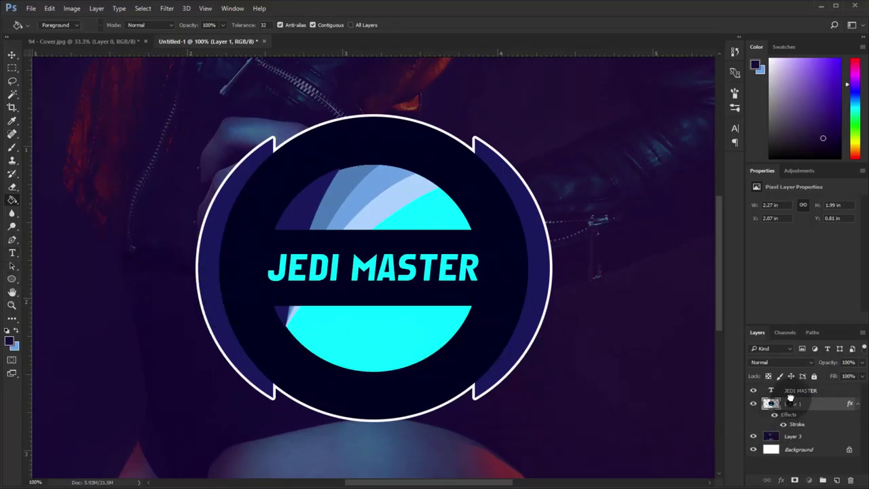
Step: Duplicate Layer 1 and stack Layer 1 copy above the JEDI MASTER text layer
mouse_move(797, 411)
left_mouse_down()
mouse_move(791, 388)
mouse_move(794, 427)
left_mouse_up()
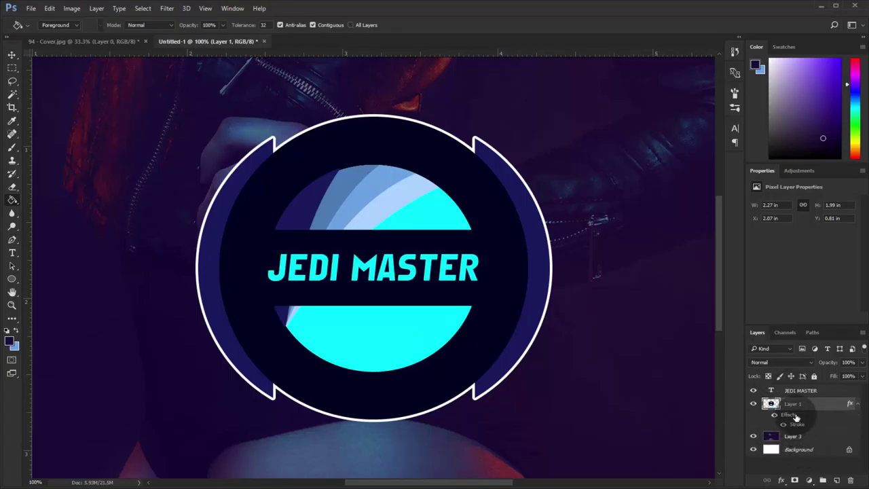
key("ctrl+j")
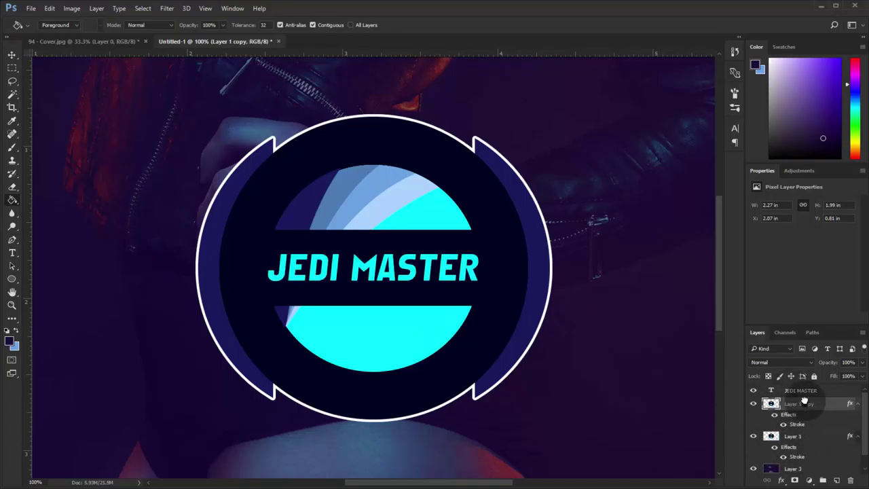
left_click_drag(804, 402, 798, 388)
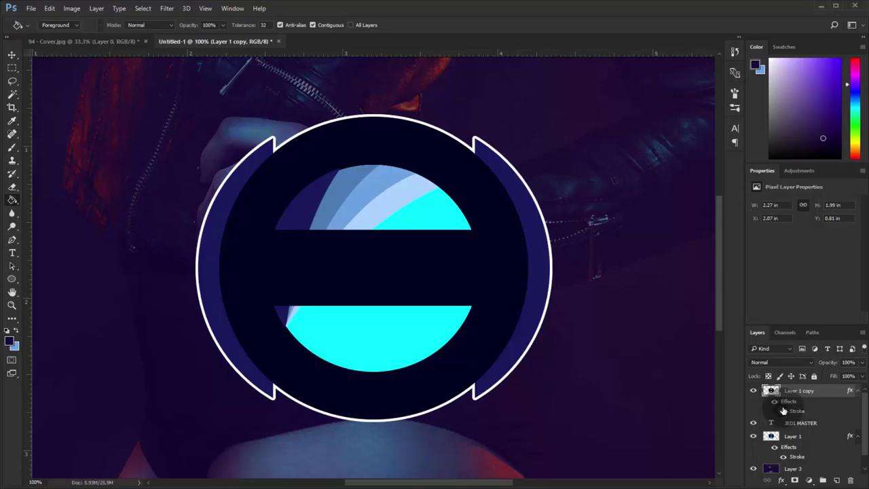
Step: Give Layer 1 copy a Foreground to Transparent gradient overlay with a #ffffff stop
double_click(785, 405)
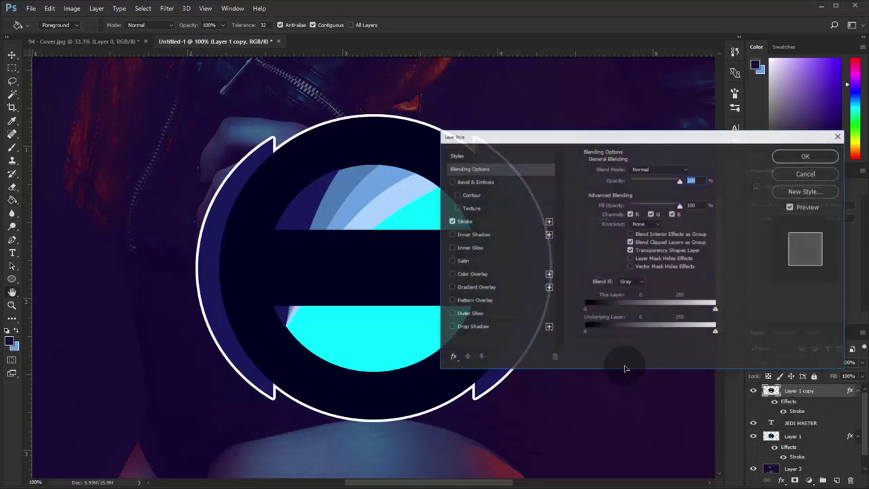
left_click(473, 287)
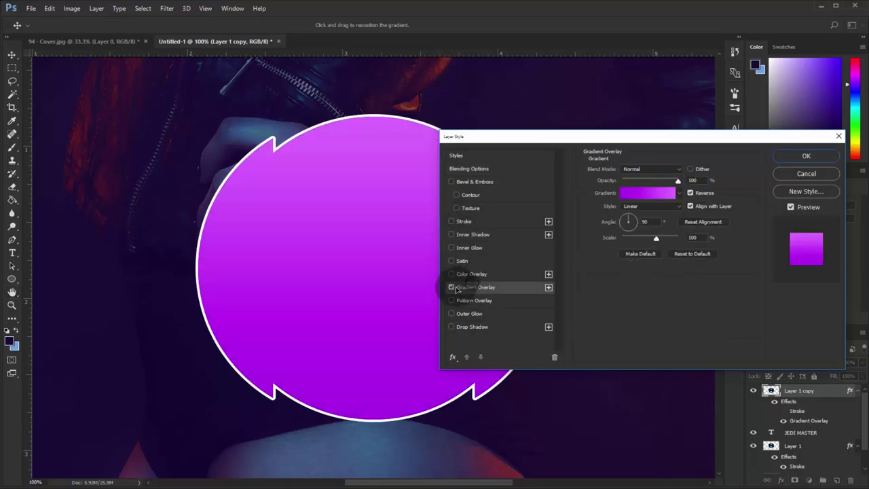
left_click(642, 194)
left_click(539, 141)
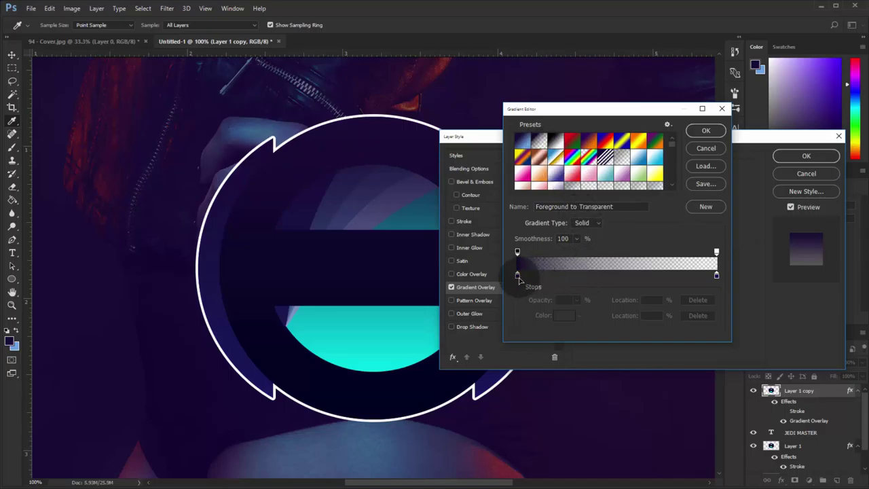
left_click(564, 314)
left_click(501, 131)
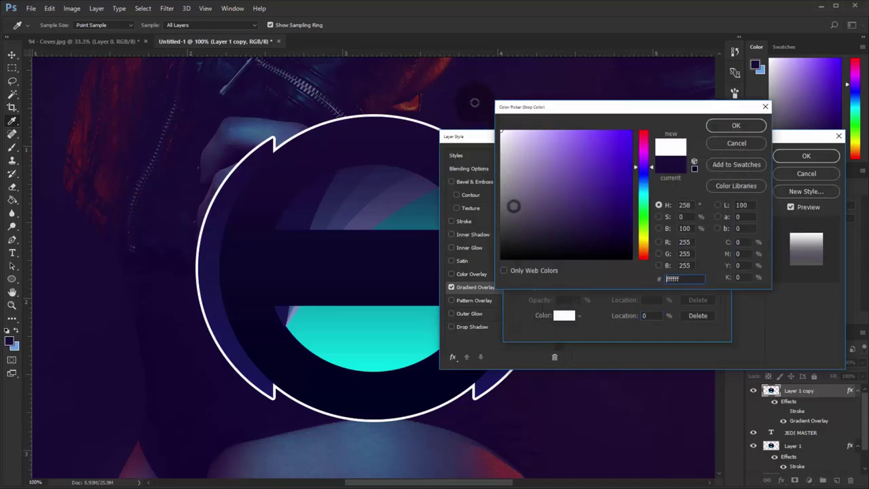
left_click(736, 125)
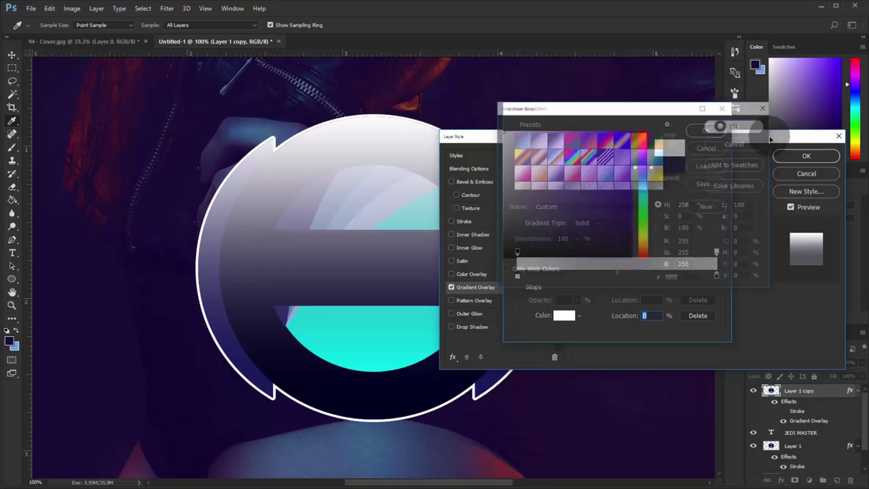
left_click(706, 130)
left_click(791, 156)
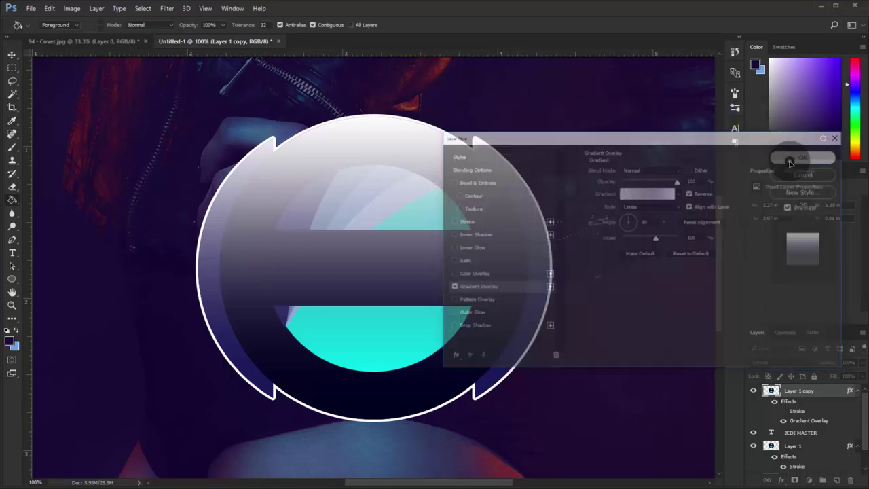
key("ctrl+minus")
key("ctrl+minus")
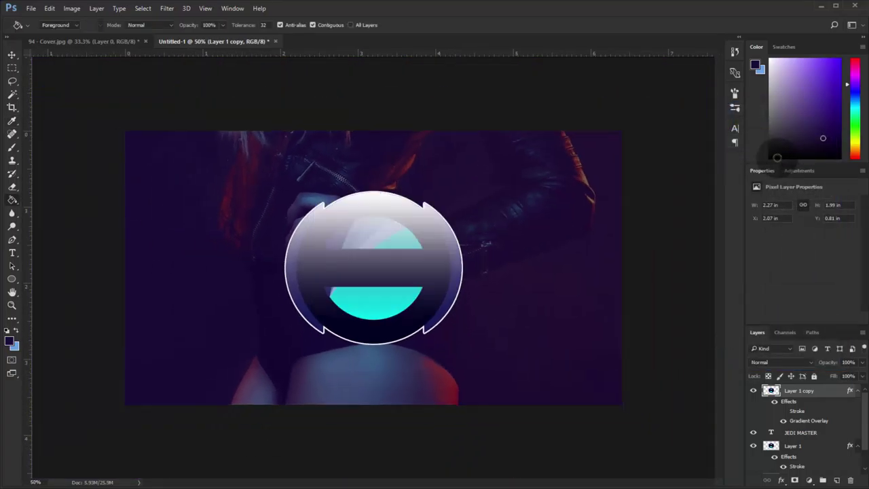
Step: Draw a curved diagonal Pen path across the emblem, removing one stray point
key("p")
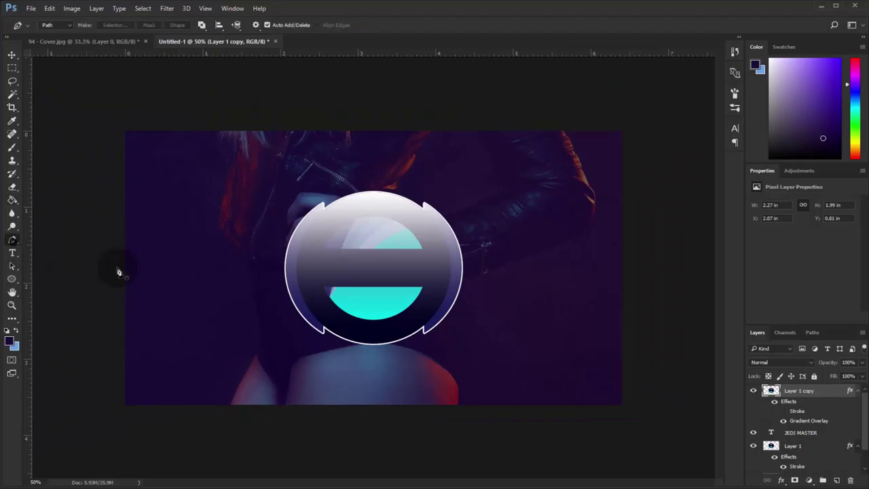
left_click(297, 348)
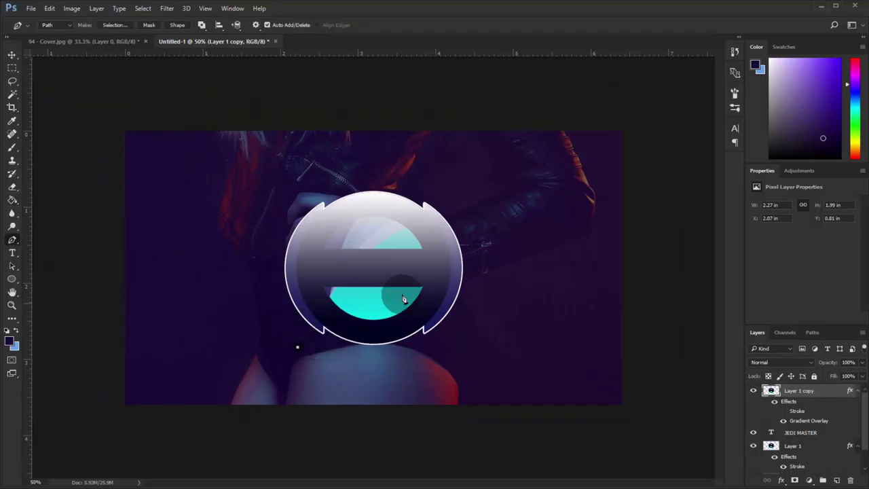
mouse_move(520, 205)
left_mouse_down()
mouse_move(562, 209)
mouse_move(565, 238)
mouse_move(628, 202)
left_mouse_up()
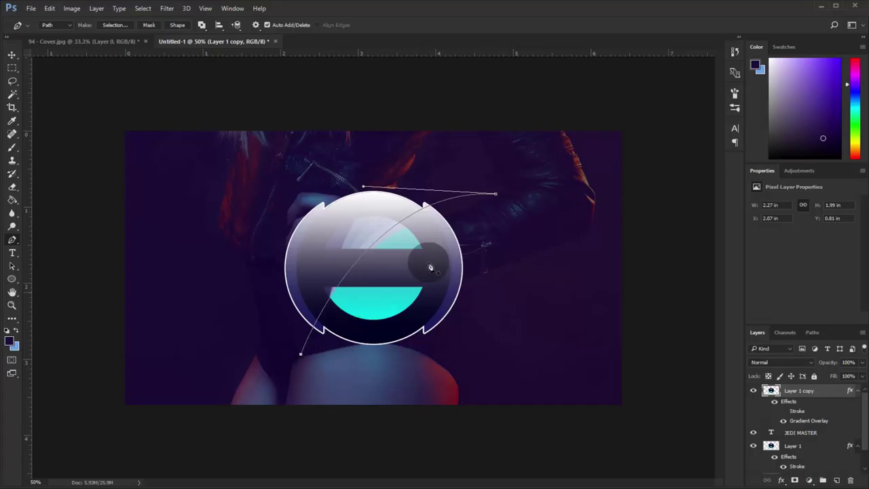
left_click_drag(540, 231, 537, 266)
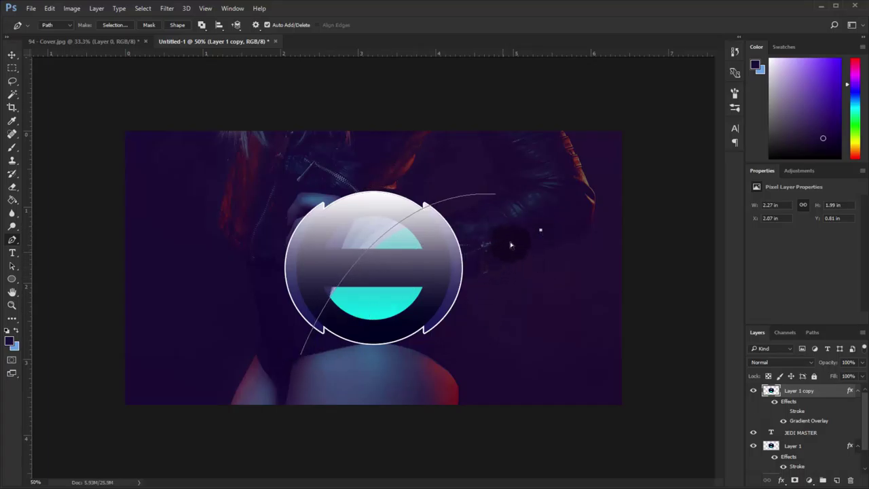
right_click(544, 232)
left_click(547, 234)
Step: Convert the path to a selection and delete that band from Layer 1 copy
right_click(446, 241)
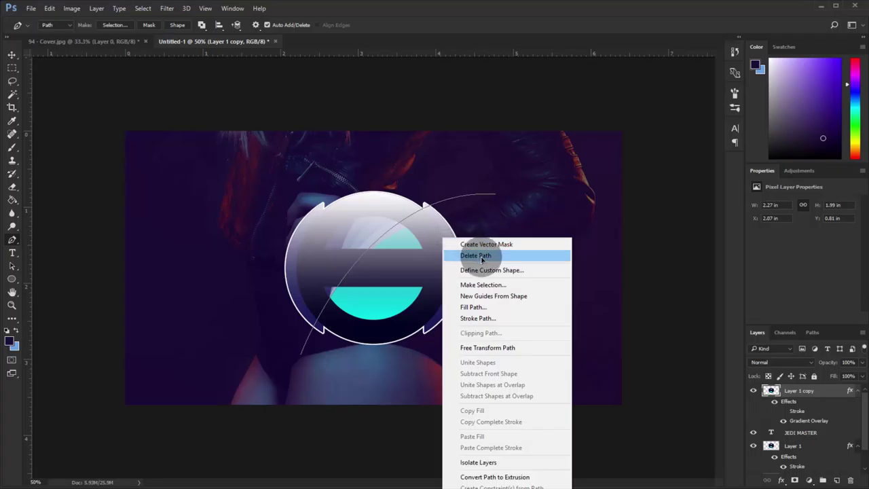
left_click(486, 283)
left_click(493, 152)
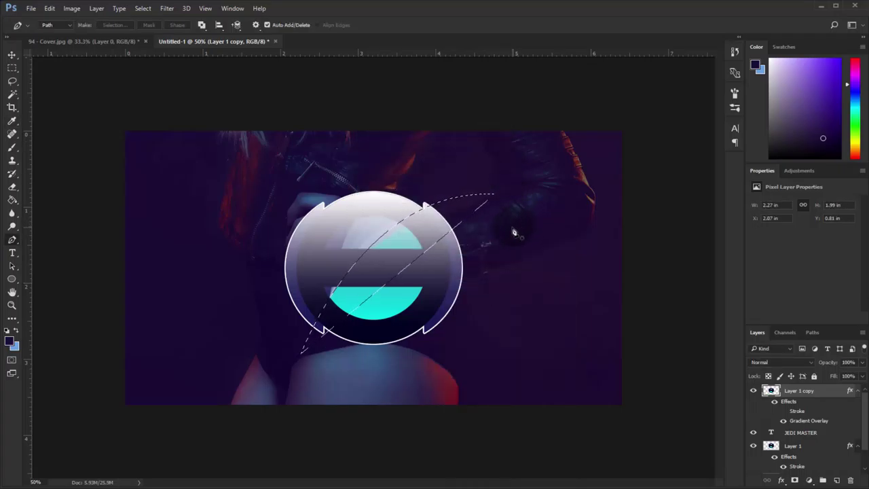
right_click(514, 232)
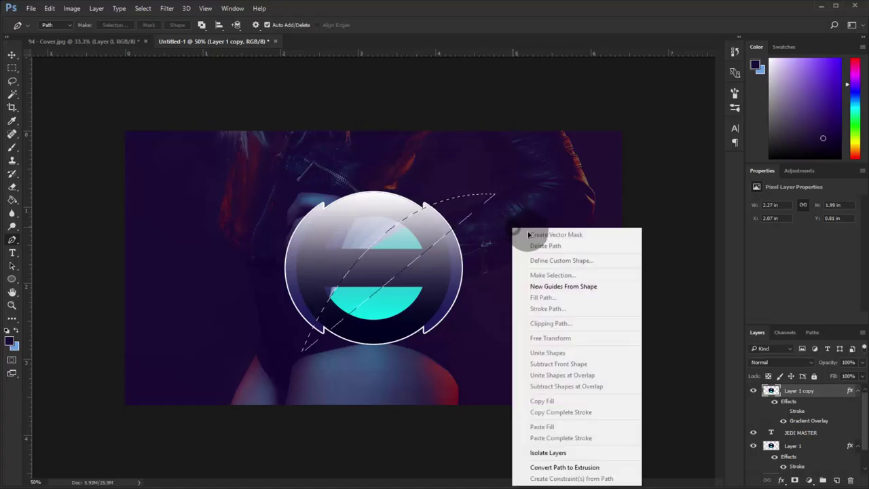
left_click(808, 394)
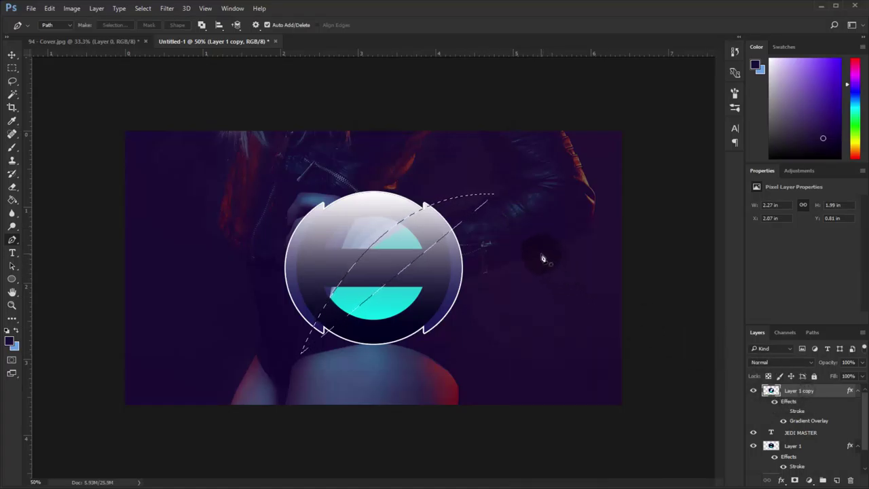
key("Delete")
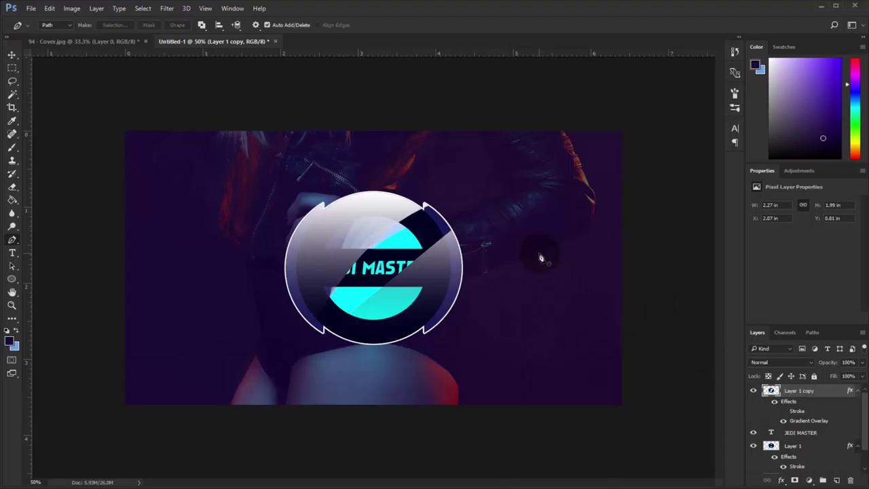
key("ctrl+plus")
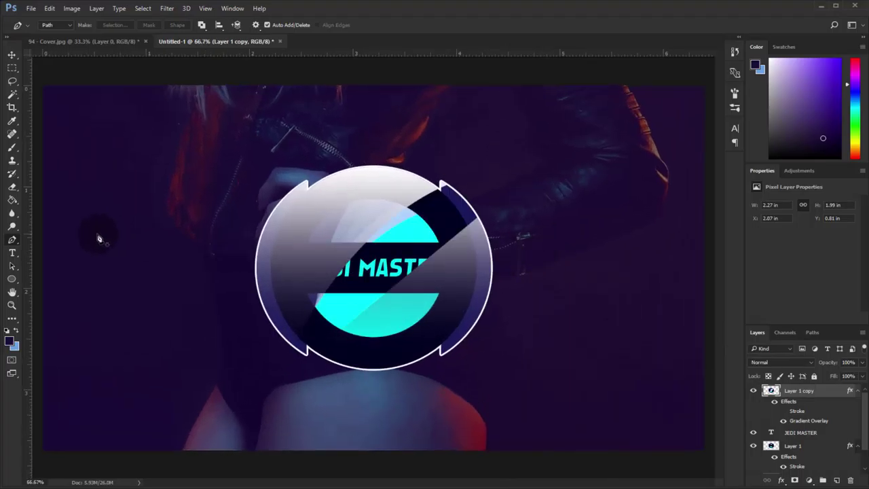
Step: With an enlarged Eraser brush, erase the dark overlay across the emblem's right side on Layer 1 copy
left_click(13, 189)
left_click(135, 180)
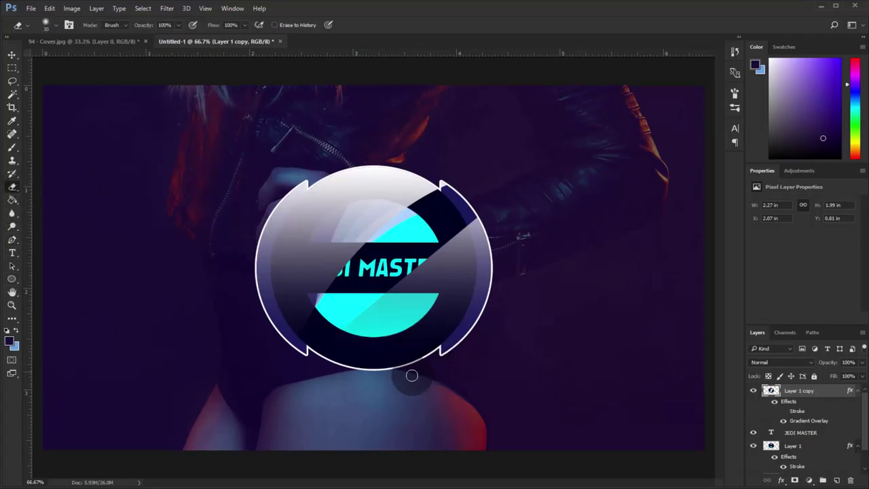
key("bracketright")
key("bracketright")
key("bracketright")
key("bracketright")
key("bracketright")
key("bracketright")
left_click(446, 331)
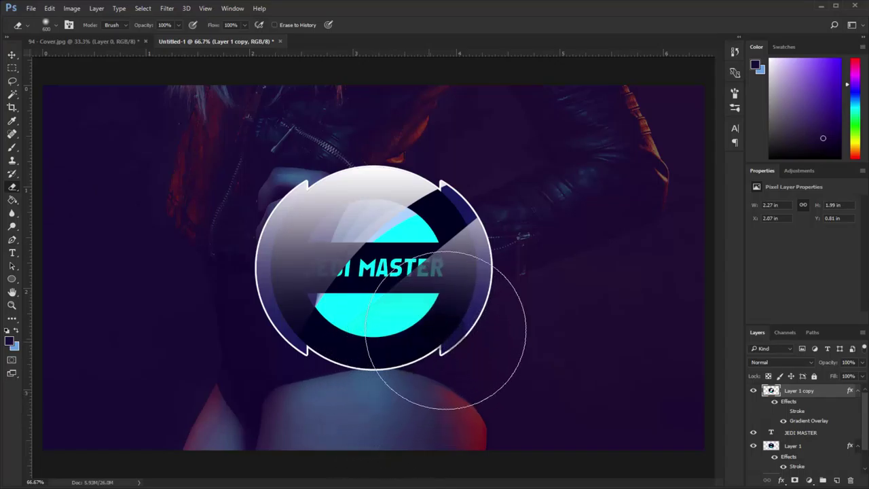
left_click_drag(524, 368, 503, 314)
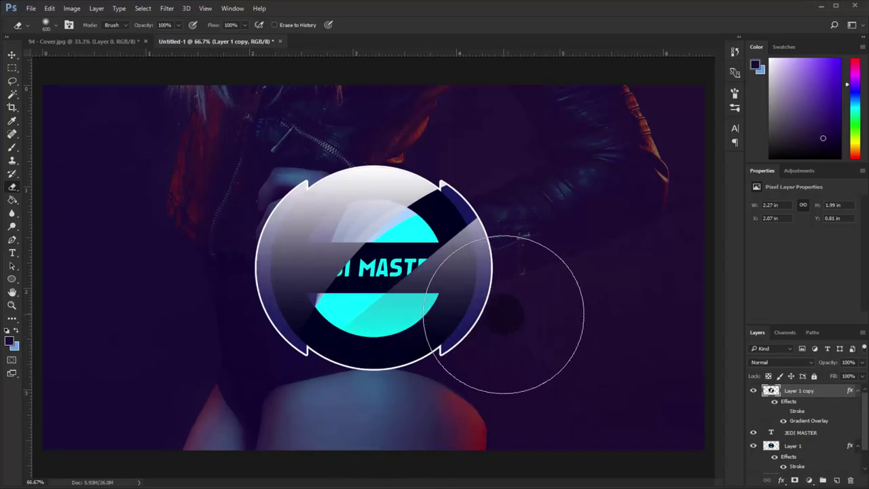
right_click(503, 315)
double_click(543, 397)
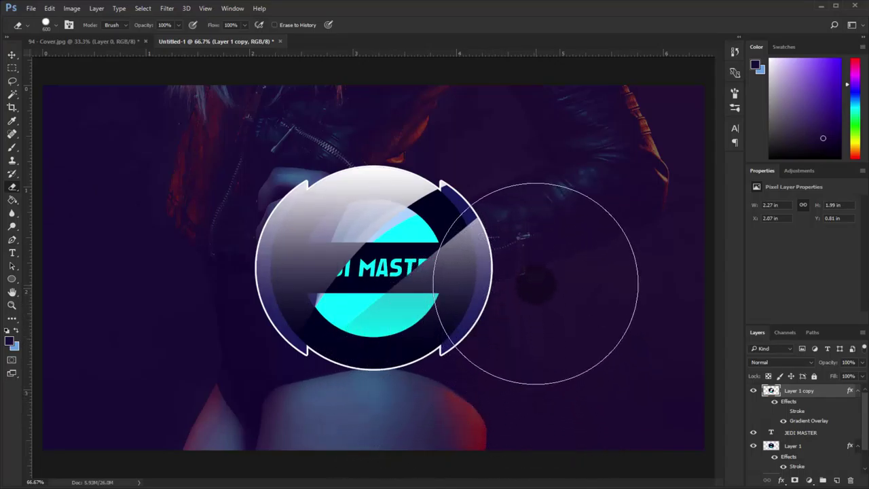
left_click_drag(536, 284, 402, 393)
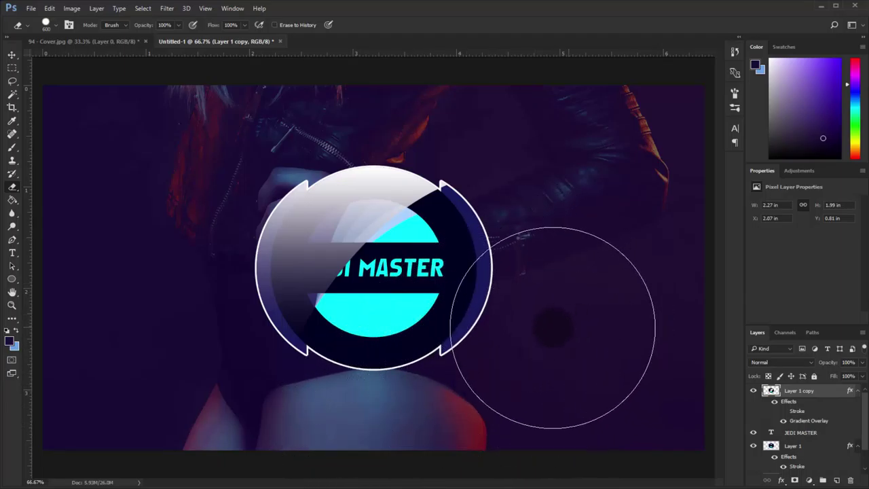
left_click(552, 328)
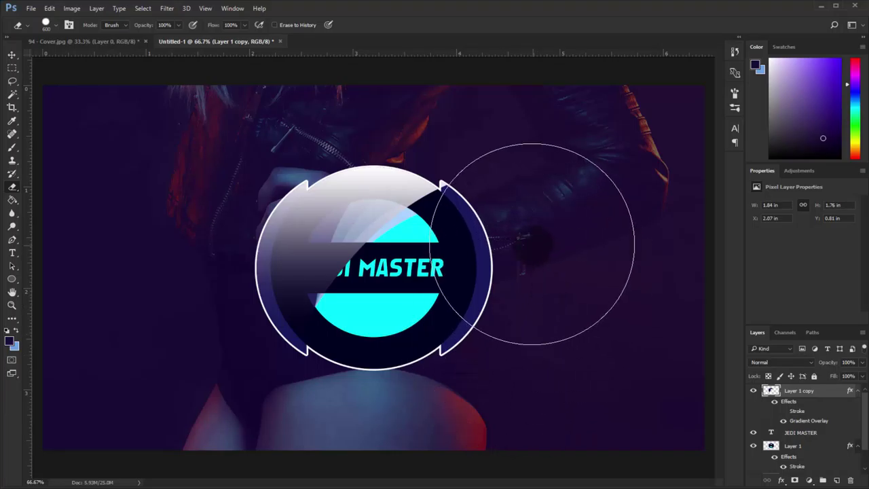
Step: Zoom in and erase leftover overlay fragments near the emblem's upper right with a smaller brush
key("ctrl+plus")
key("ctrl+plus")
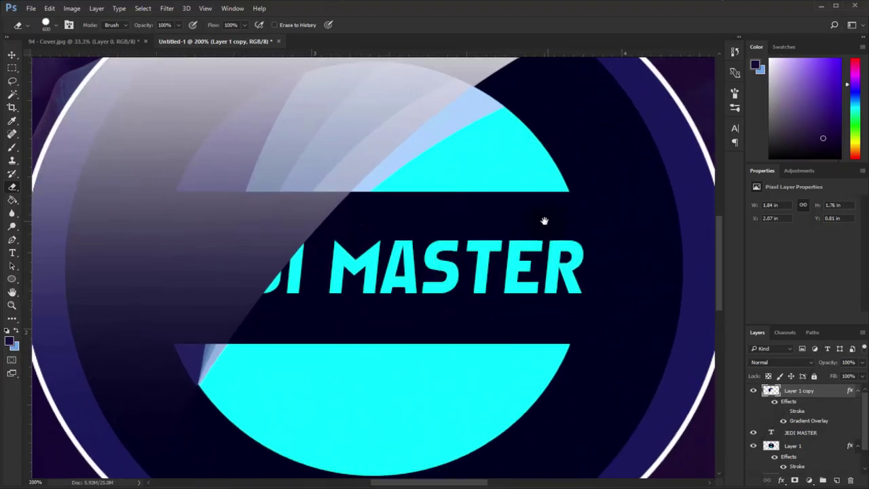
left_click_drag(543, 225, 444, 369)
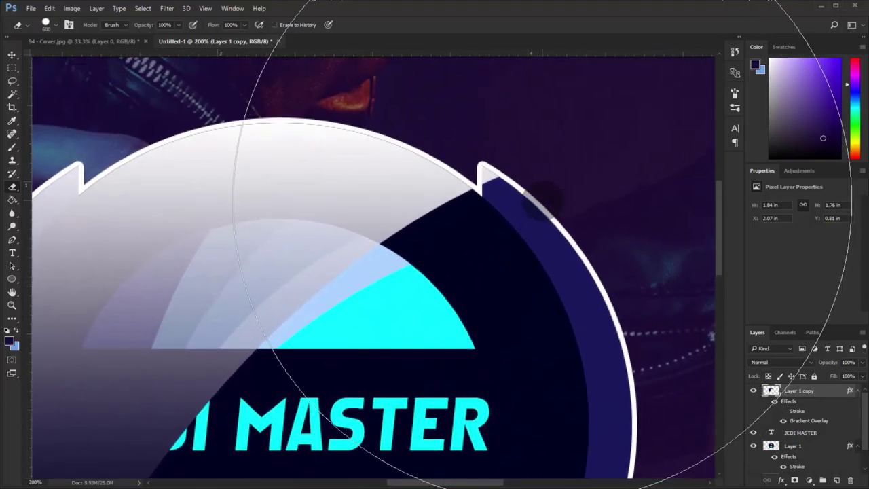
key("bracketleft")
key("bracketleft")
key("bracketleft")
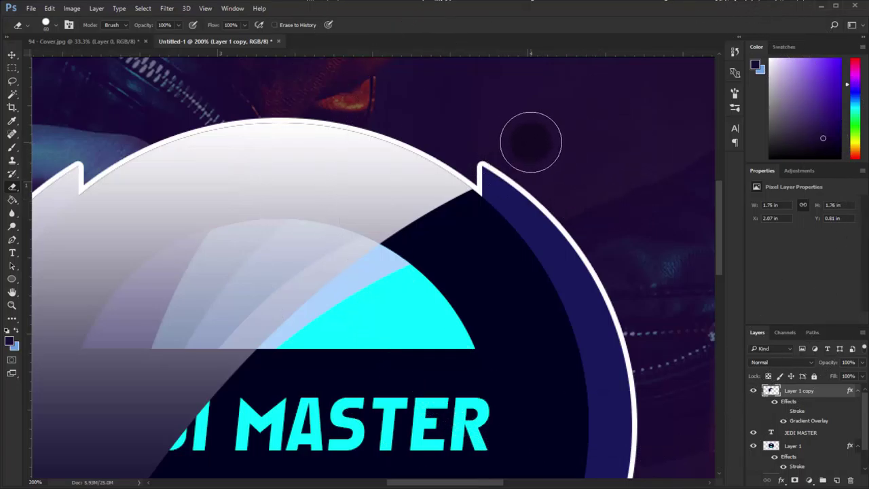
key("ctrl+minus")
key("ctrl+minus")
key("ctrl+minus")
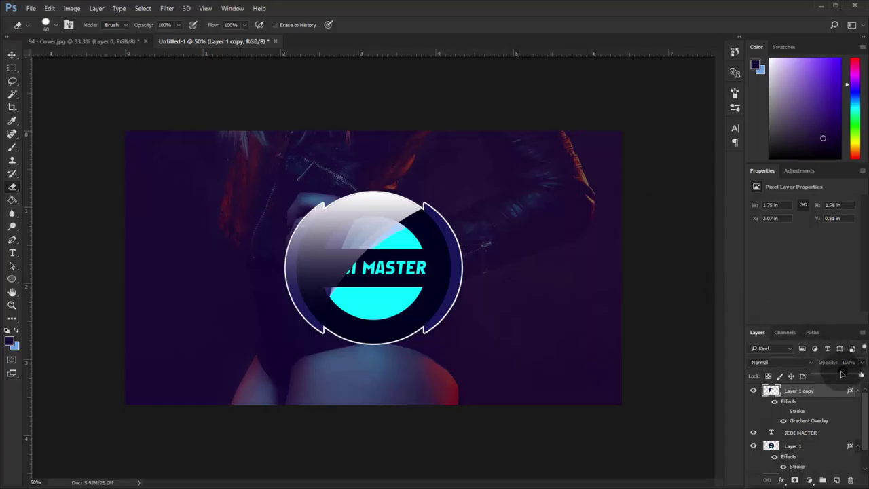
Step: Lower Layer 1 copy's opacity to 21% and nudge the gloss slightly over the emblem
left_click_drag(832, 380, 824, 379)
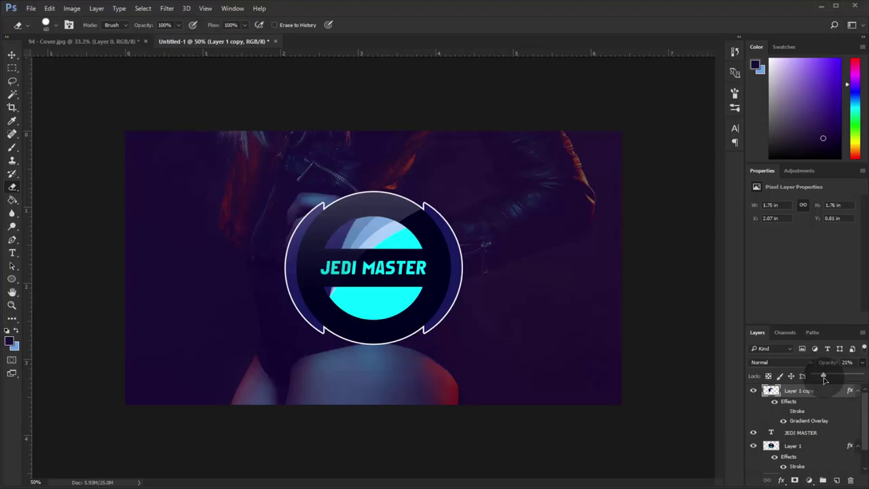
left_click(11, 54)
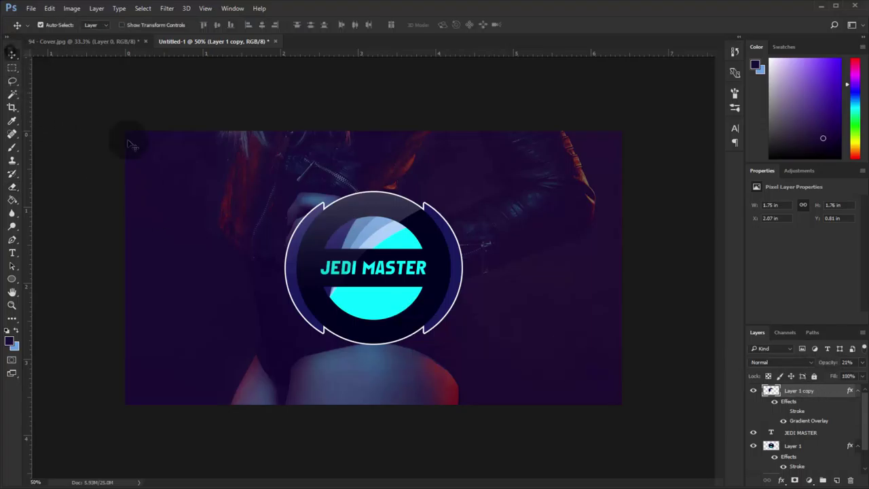
left_click_drag(378, 270, 387, 275)
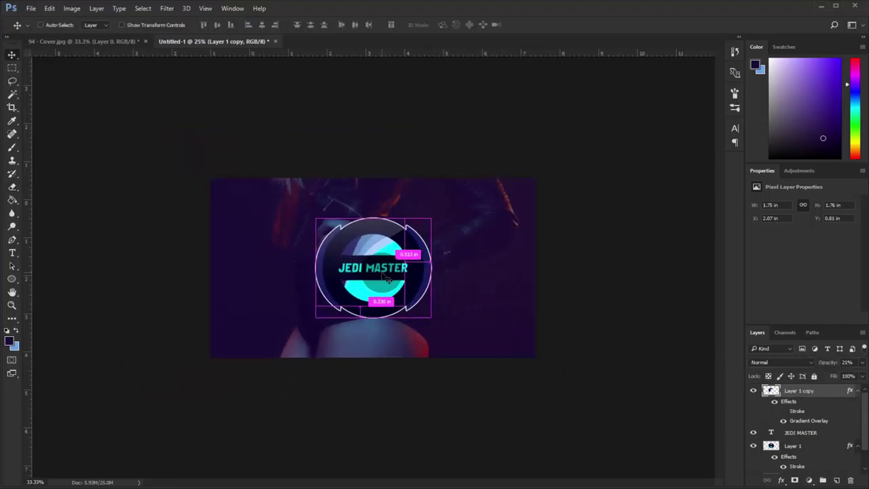
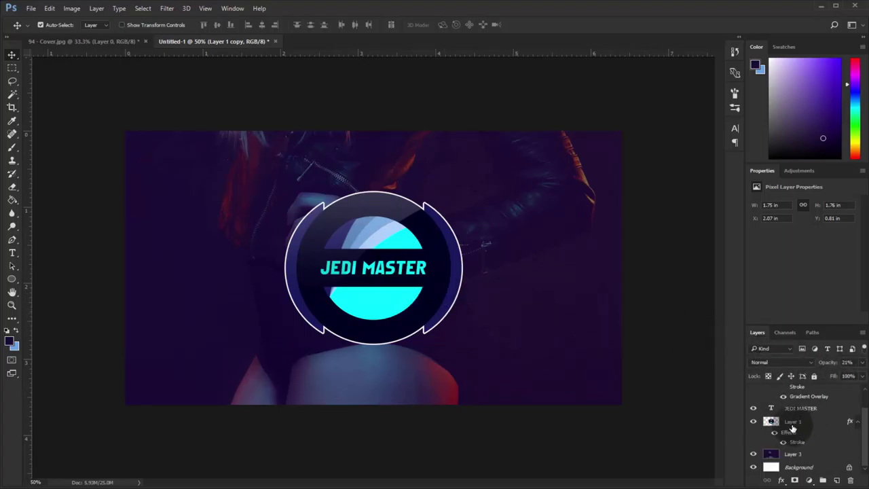
Step: Add a dark purple 'PC GAMING' text layer to the left of the logo
left_click(790, 446)
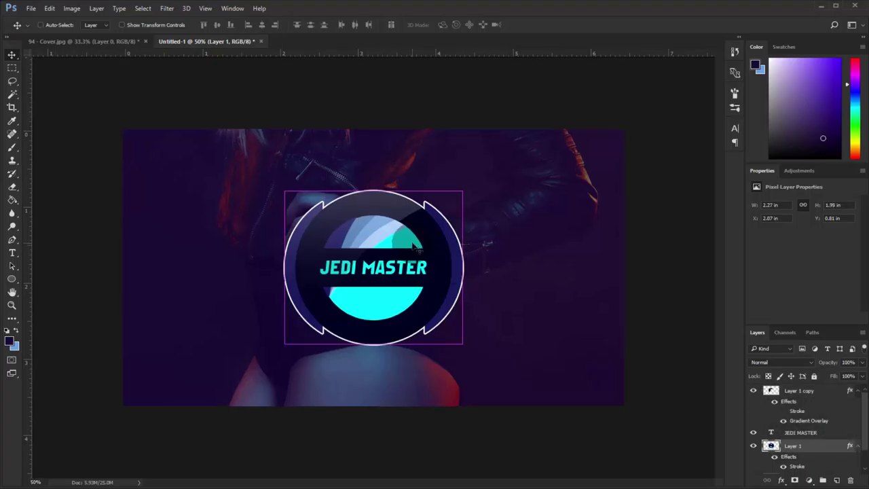
key("ctrl+plus")
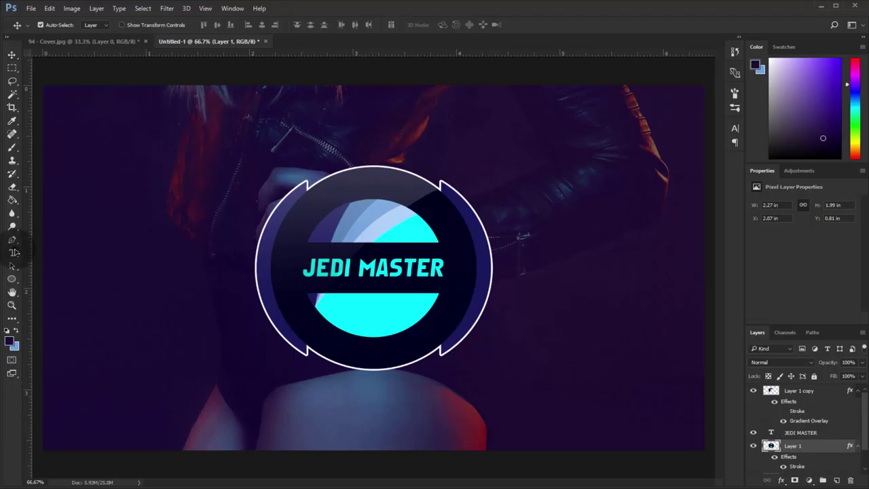
left_click(12, 253)
left_click(154, 300)
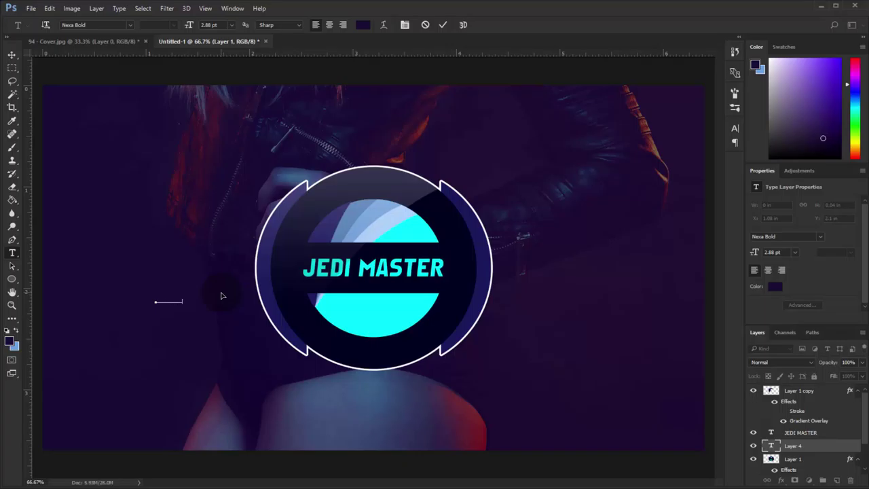
left_click(363, 24)
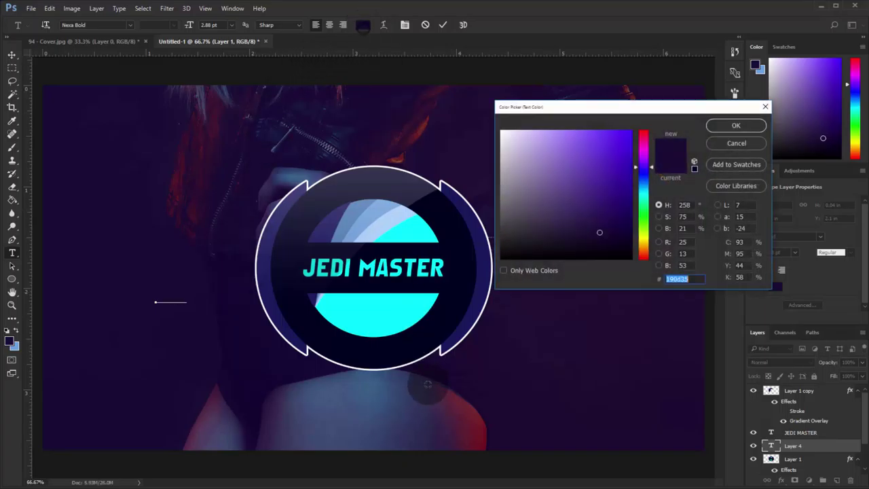
left_click(736, 125)
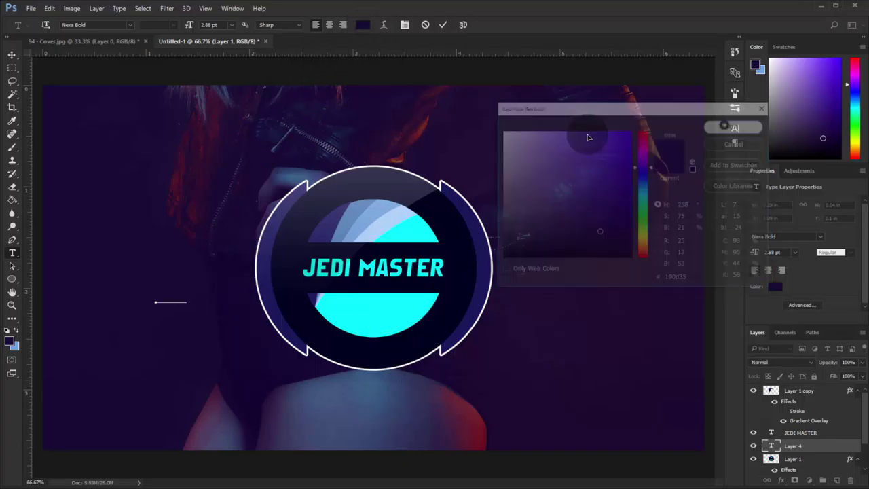
left_click(12, 54)
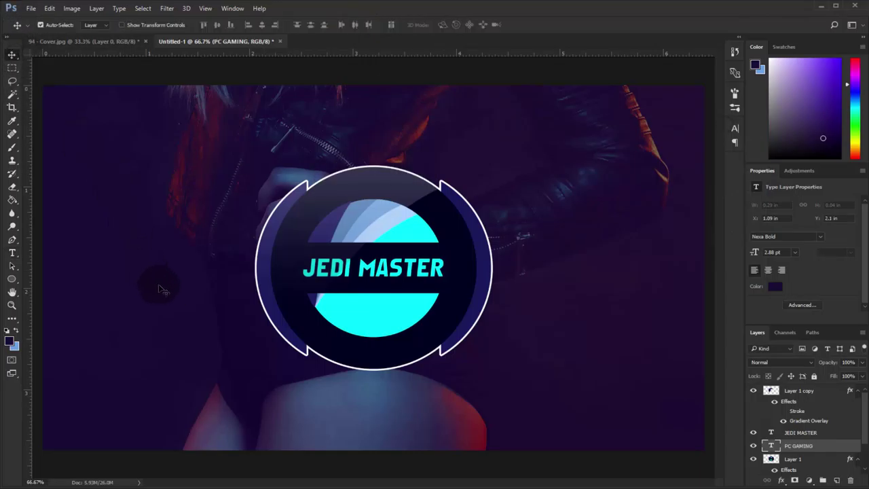
Step: Stamp a merged layer, select the PC GAMING layer, and undo an accidental photo shift
key("ctrl+shift+alt+e")
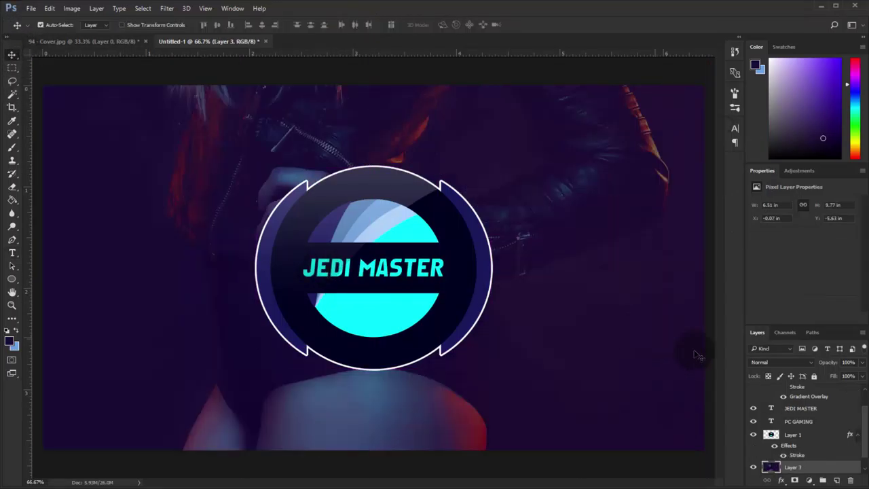
scroll(789, 429, "up", 2)
left_click(800, 446)
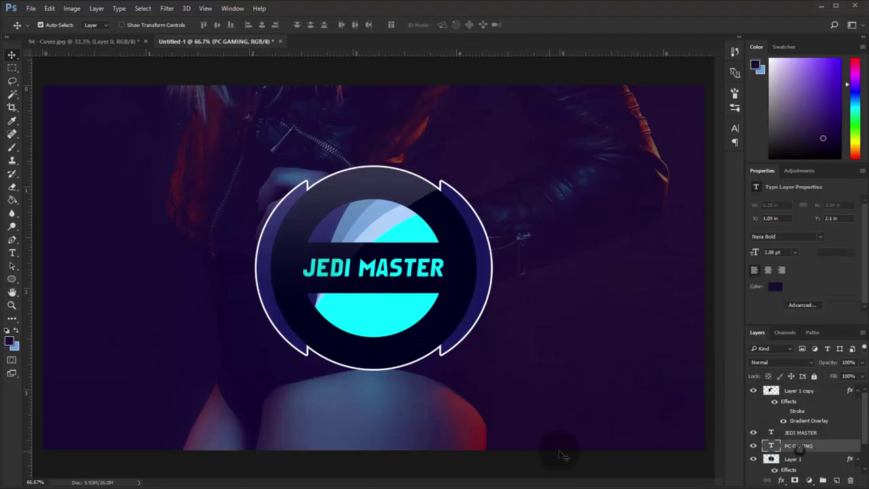
left_click_drag(220, 317, 354, 316)
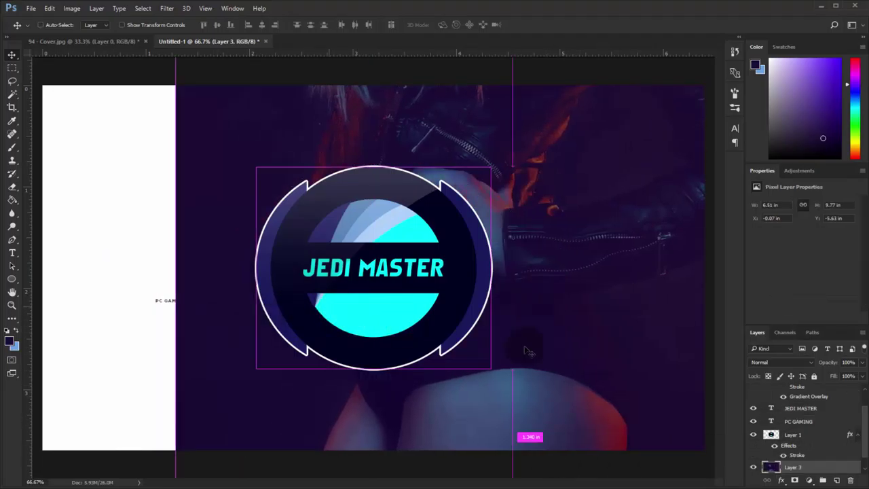
key("ctrl+z")
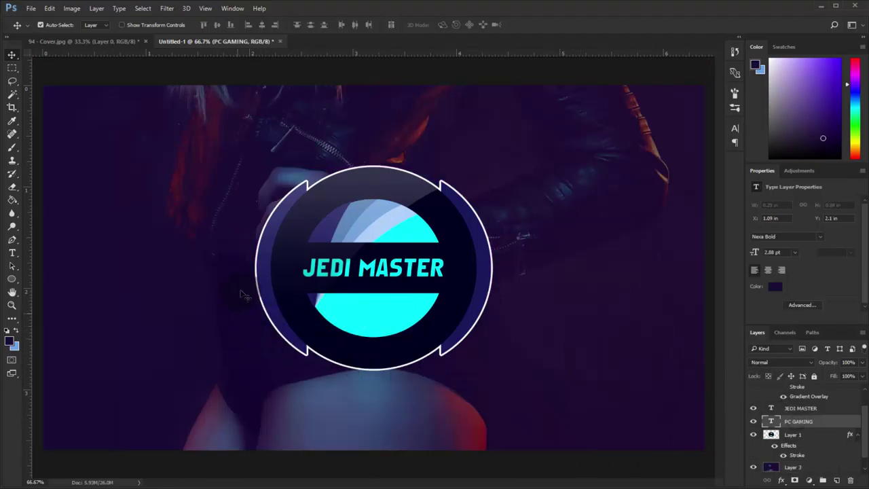
Step: Sample the logo's cyan as text colour and move PC GAMING to the logo's bottom
left_click(12, 253)
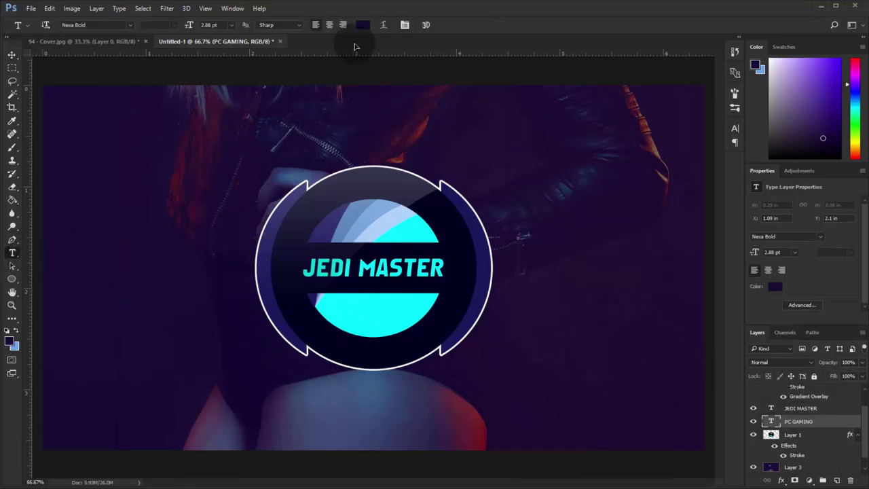
left_click(363, 25)
left_click(411, 221)
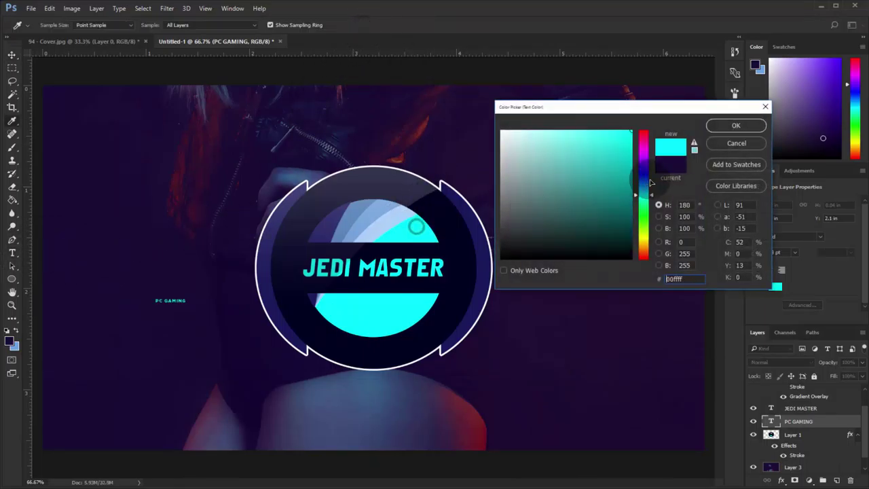
left_click(730, 125)
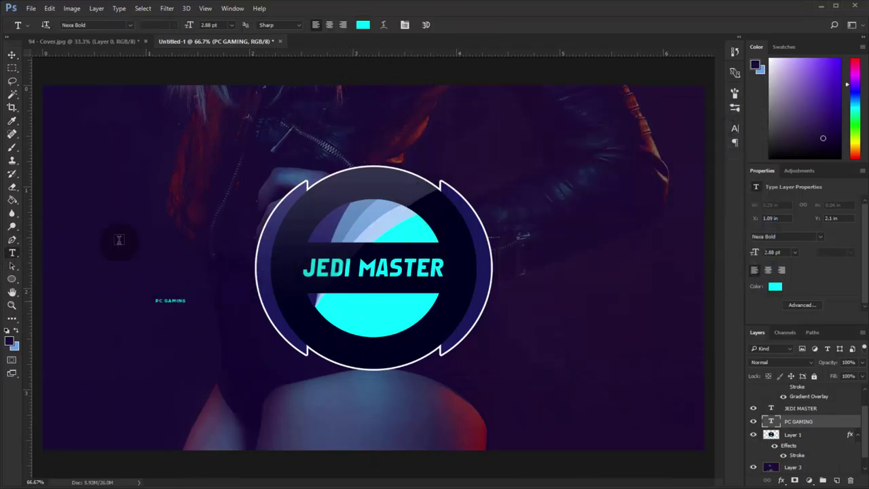
left_click(12, 55)
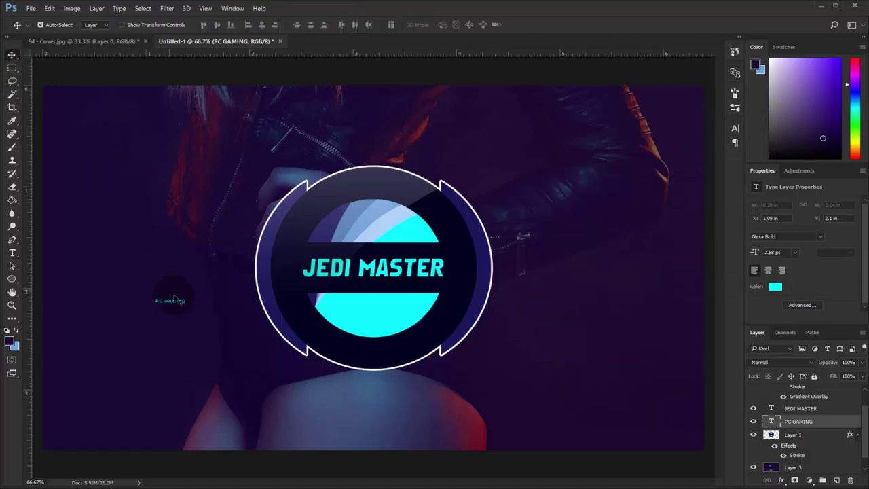
mouse_move(193, 300)
left_mouse_down()
mouse_move(379, 309)
mouse_move(345, 347)
left_mouse_up()
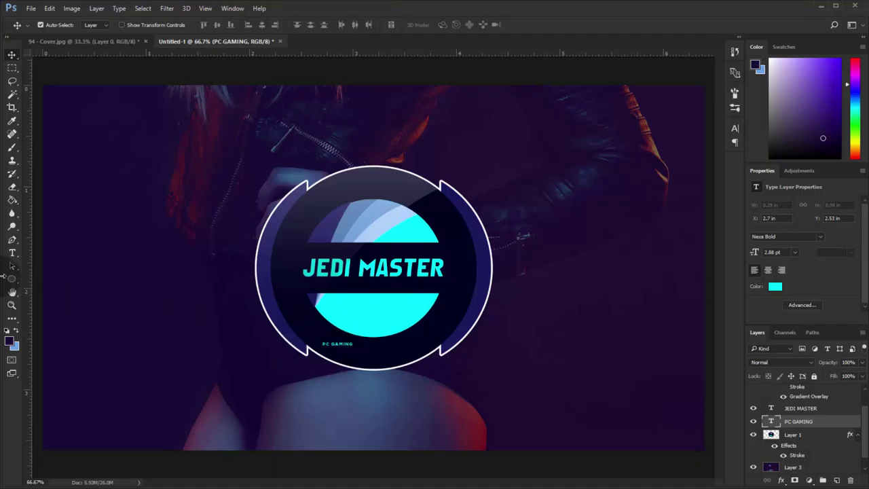
Step: Recolour PC GAMING to #171a5c and recentre the logo circle on the photo
left_click(10, 254)
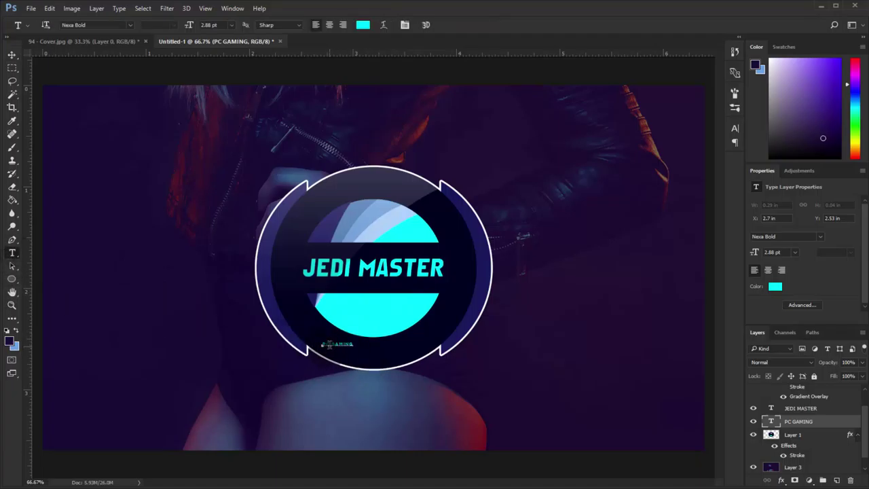
triple_click(326, 344)
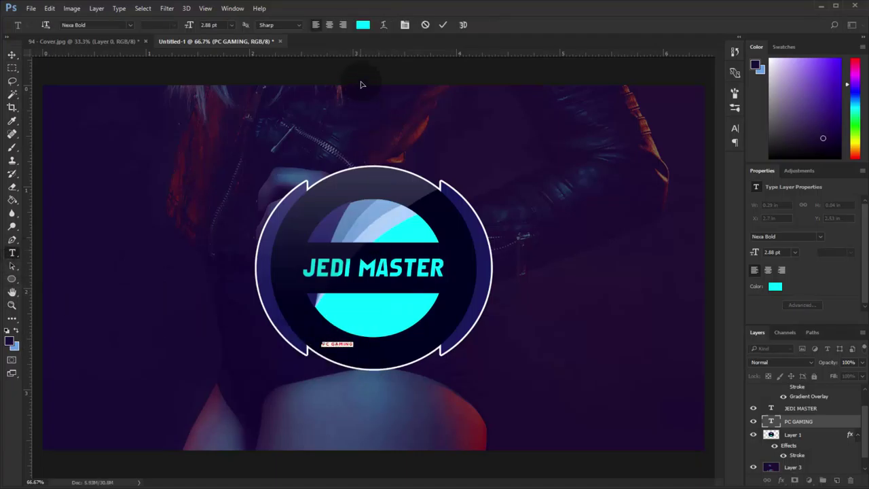
left_click(363, 24)
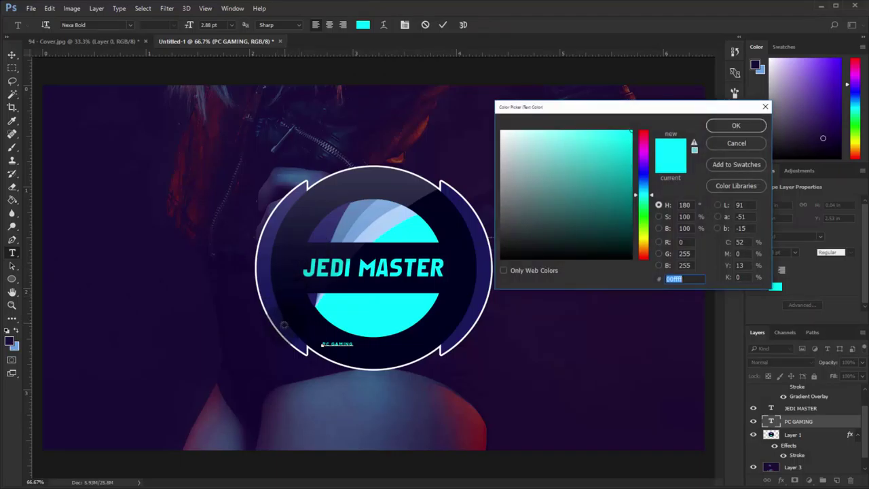
type("171a5c")
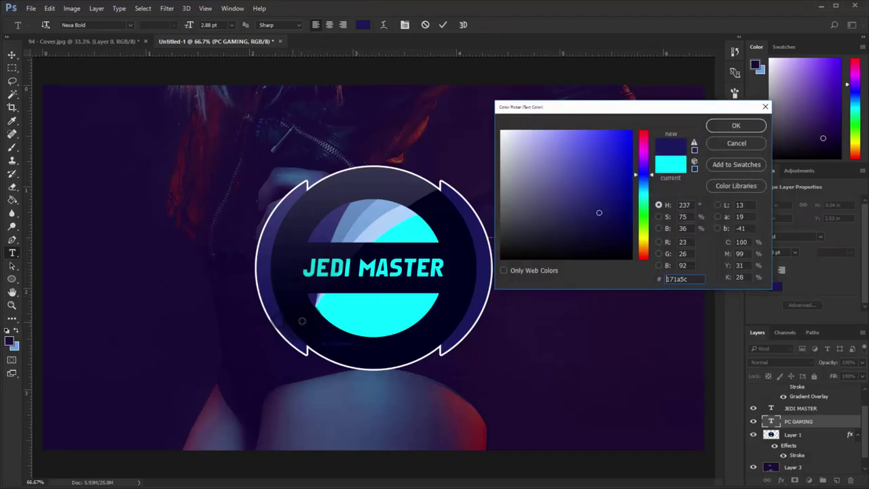
left_click(735, 128)
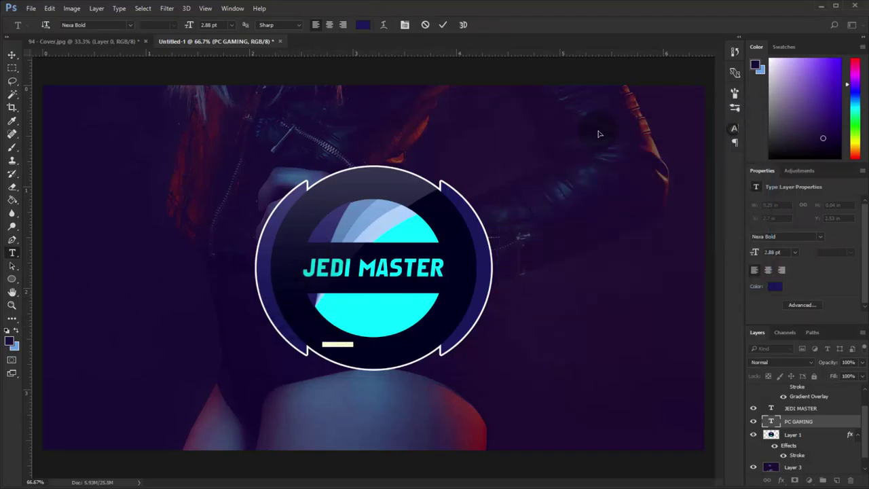
left_click(13, 55)
left_click_drag(343, 351, 334, 371)
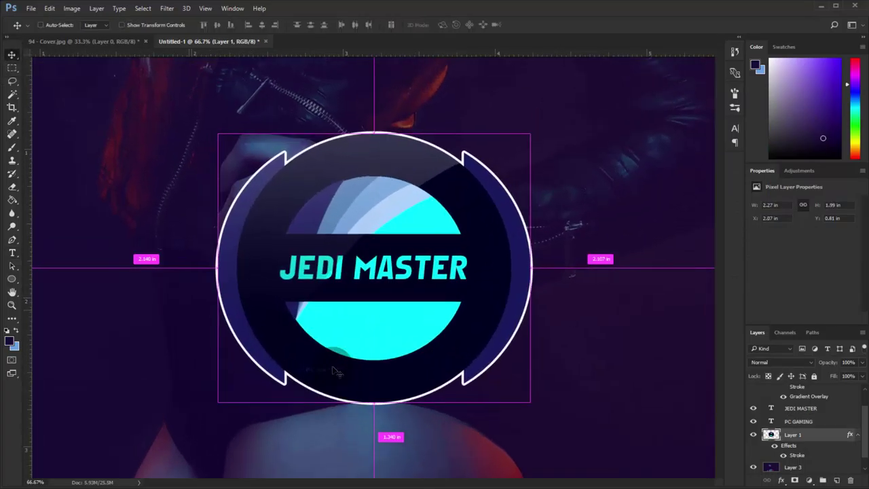
Step: Move PC GAMING onto the lower cyan shape of the logo
key("ctrl+plus")
key("ctrl+plus")
left_click_drag(362, 373, 364, 278)
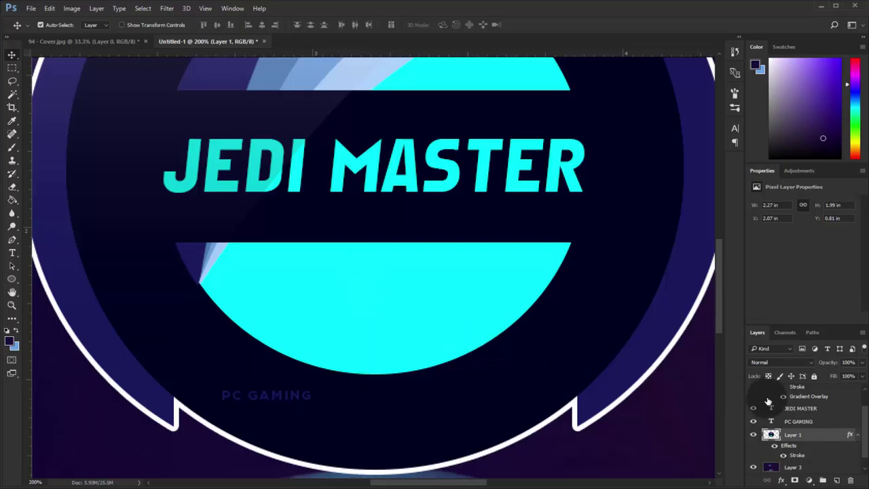
left_click(807, 422)
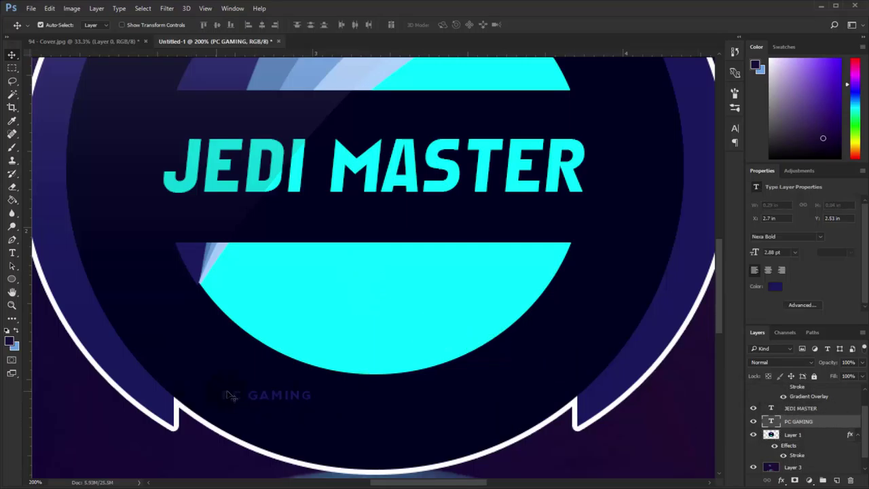
left_click_drag(231, 396, 335, 309)
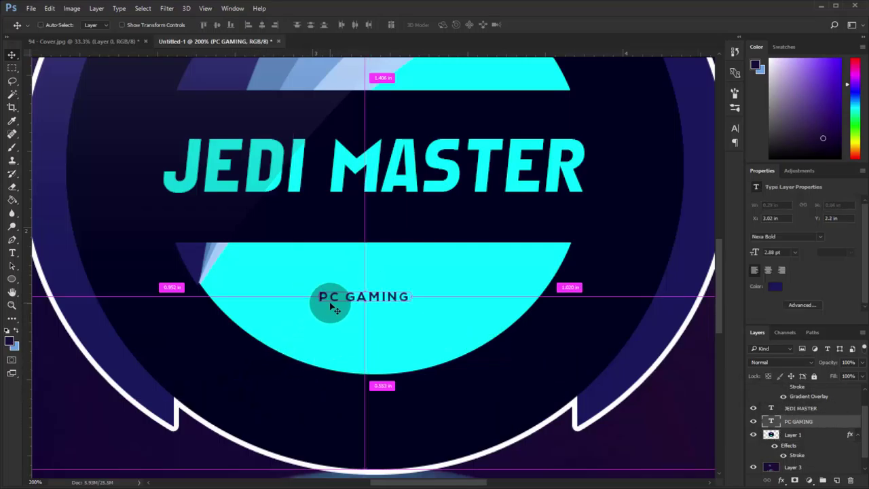
key("ctrl+minus")
left_click_drag(335, 309, 320, 293)
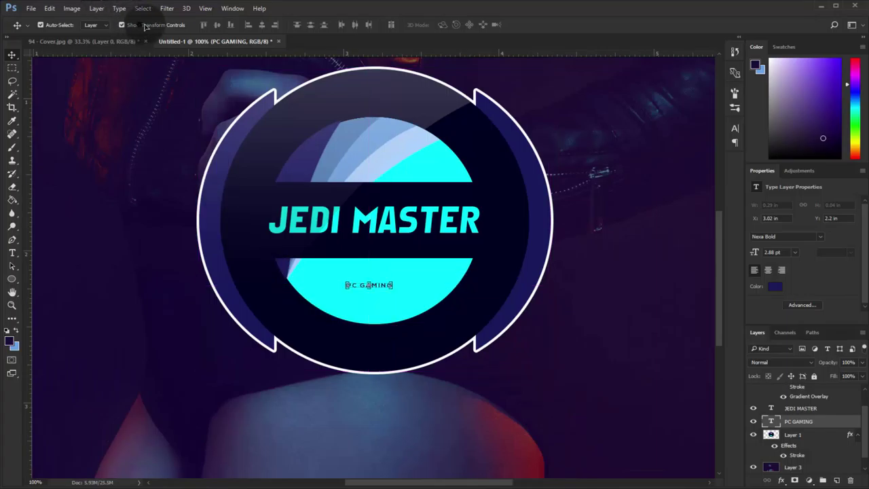
mouse_move(369, 281)
left_mouse_down()
mouse_move(450, 274)
mouse_move(405, 279)
left_mouse_up()
Step: Scale PC GAMING up to 6.28 pt and centre it horizontally in the logo
key("ctrl+t")
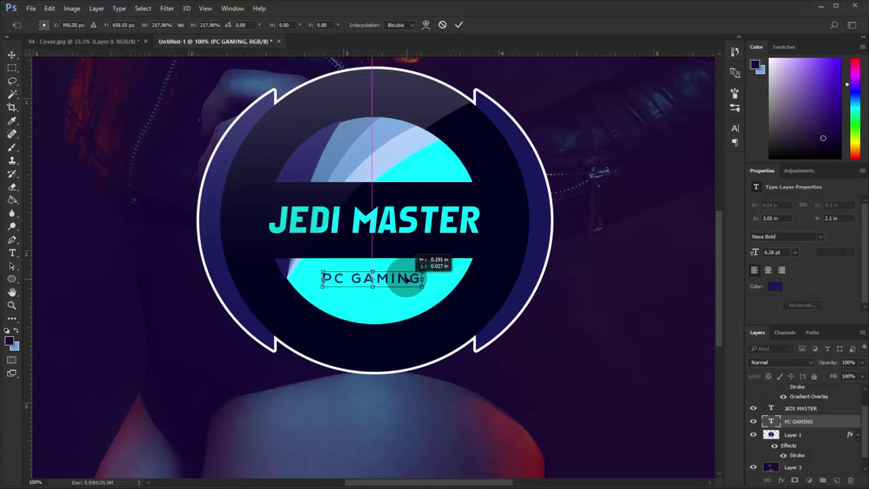
left_click(459, 24)
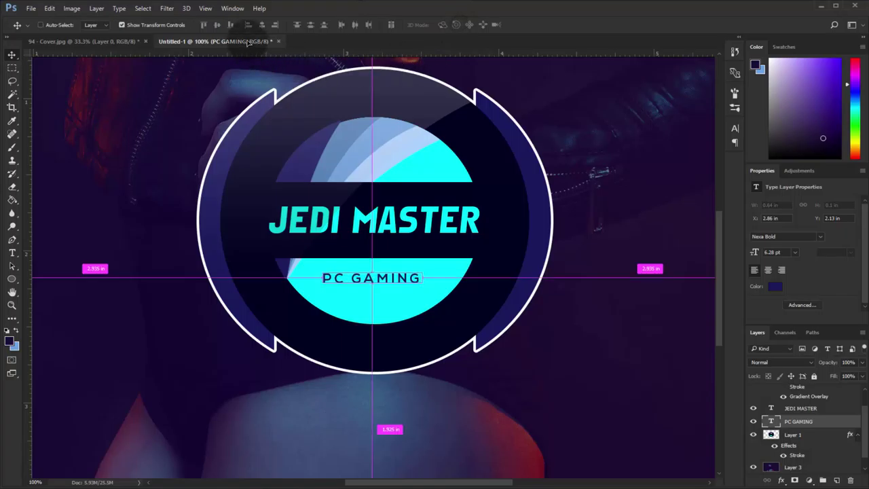
left_click(262, 25)
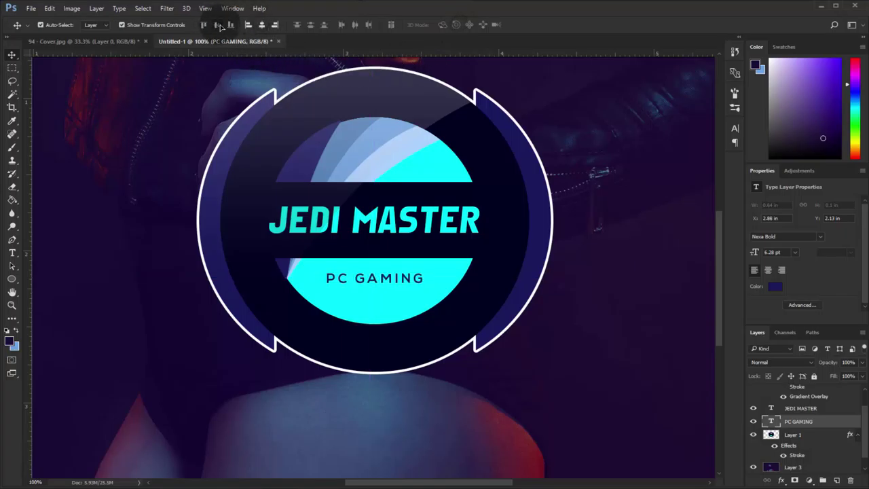
Step: Align PC GAMING to the vertical centre, then reorder and nudge the JEDI MASTER layer
left_click(218, 25)
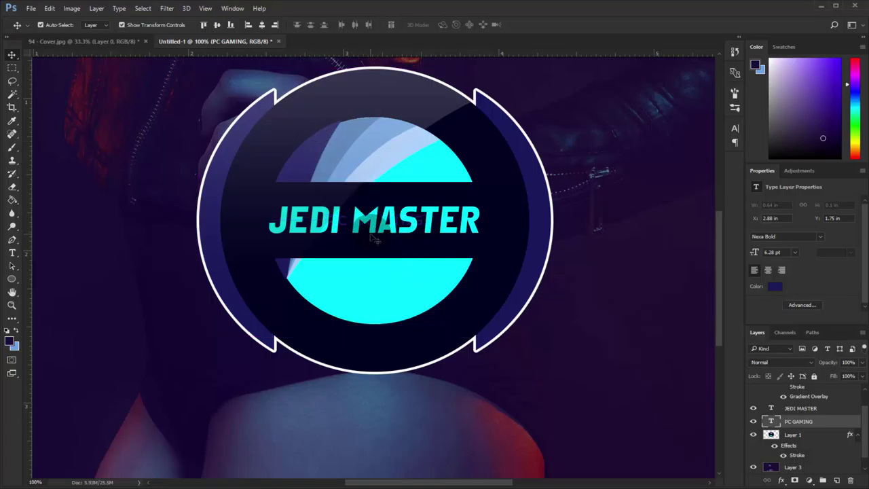
left_click_drag(372, 237, 367, 235)
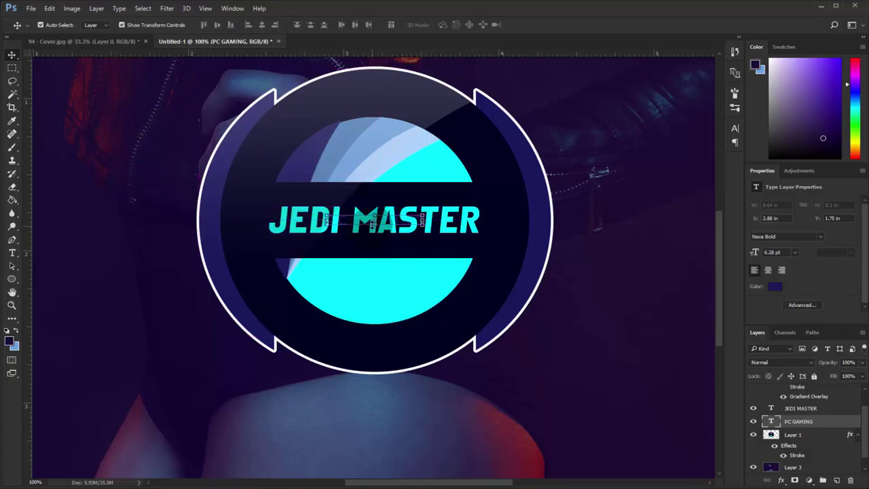
left_click(345, 228, "shift")
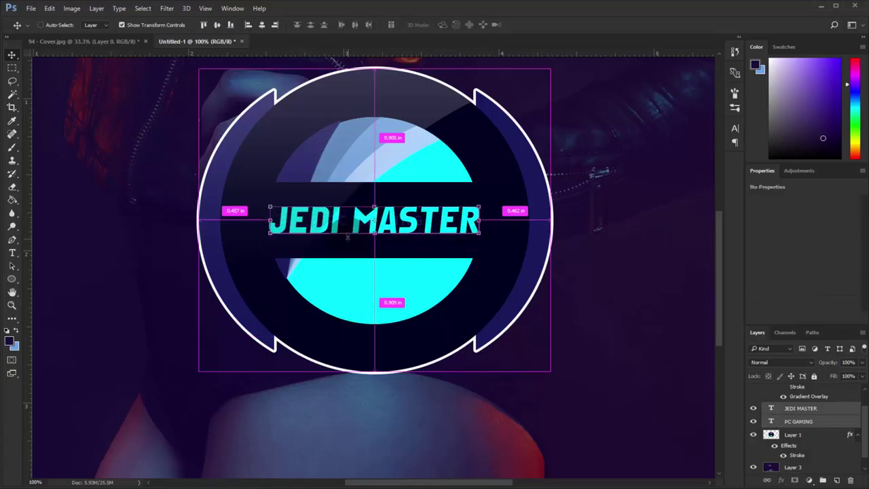
left_click(345, 227)
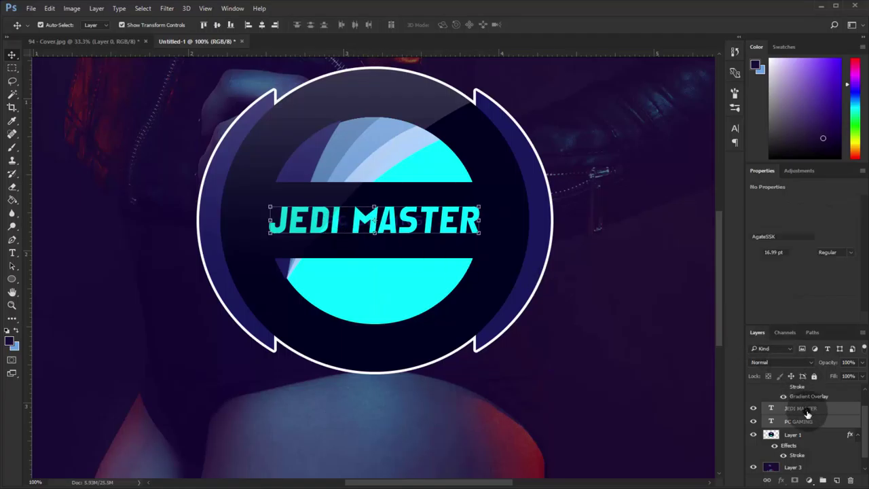
left_click_drag(805, 410, 788, 420)
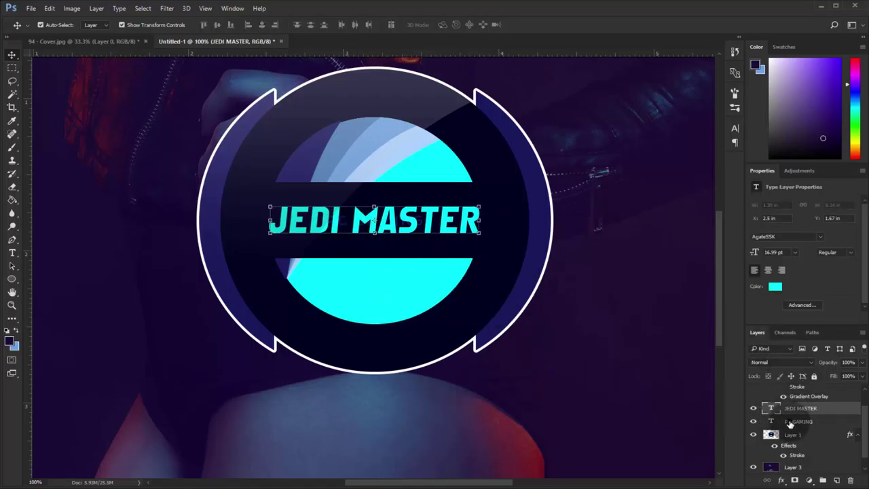
left_click(799, 421)
left_click(346, 227)
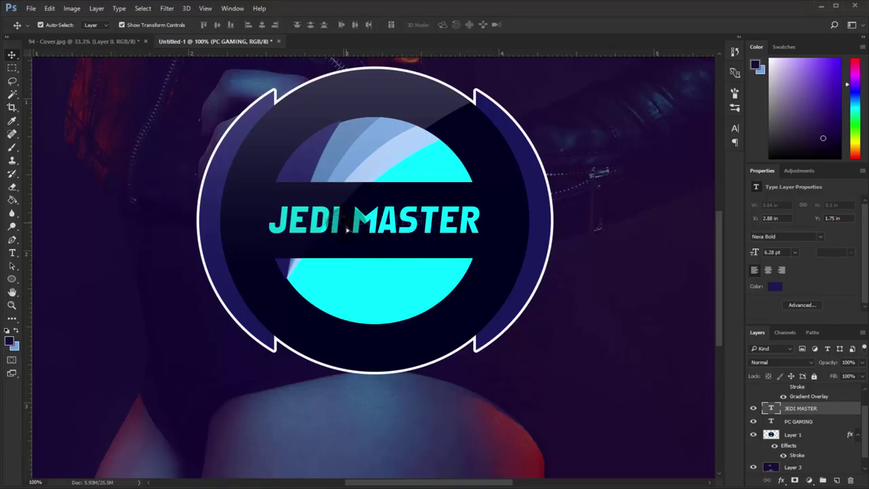
mouse_move(347, 229)
left_mouse_down()
mouse_move(346, 240)
mouse_move(347, 226)
left_mouse_up()
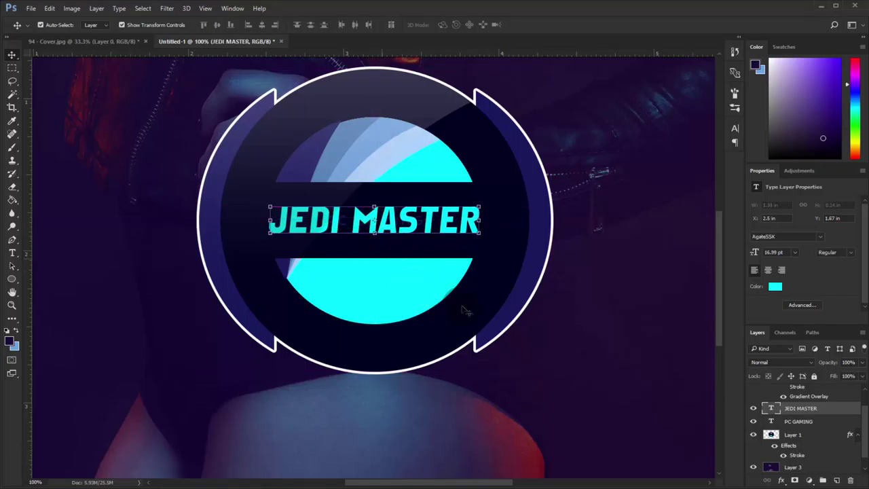
Step: Move PC GAMING to the top of the layer stack and re-centre it in the lower cyan band
mouse_move(792, 396)
left_mouse_down()
mouse_move(789, 377)
mouse_move(798, 392)
left_mouse_up()
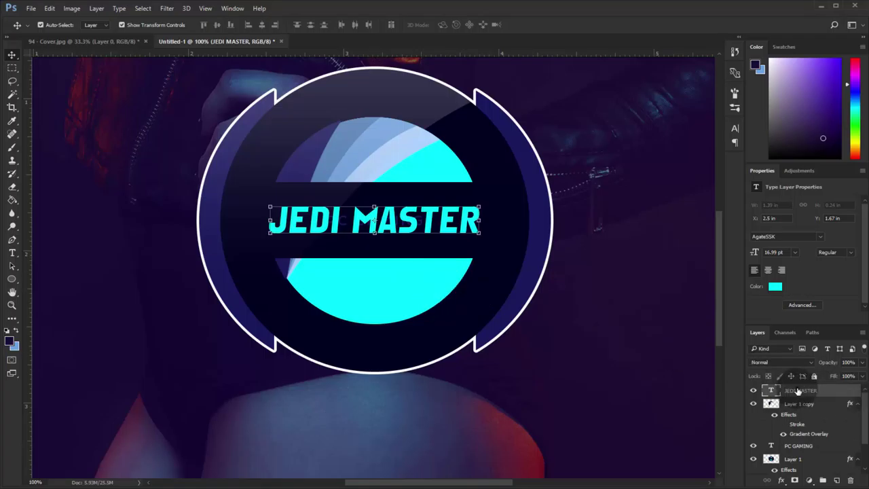
left_click_drag(802, 449, 808, 389)
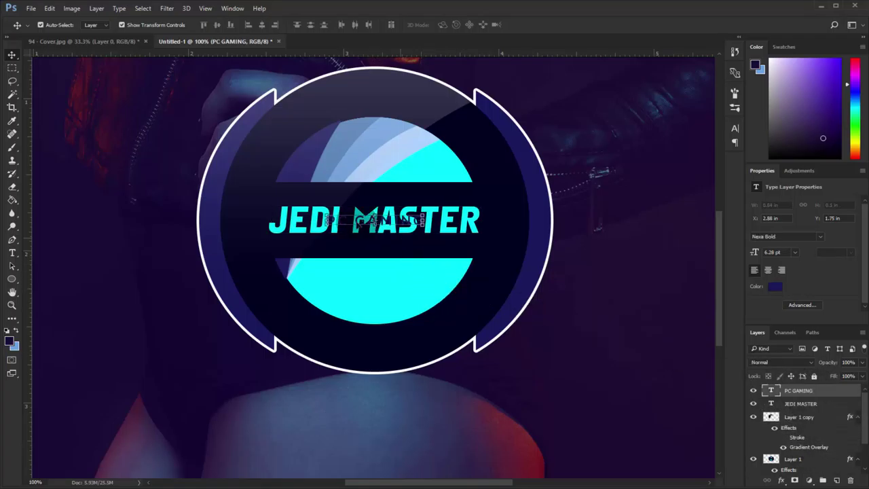
left_click_drag(356, 228, 360, 270)
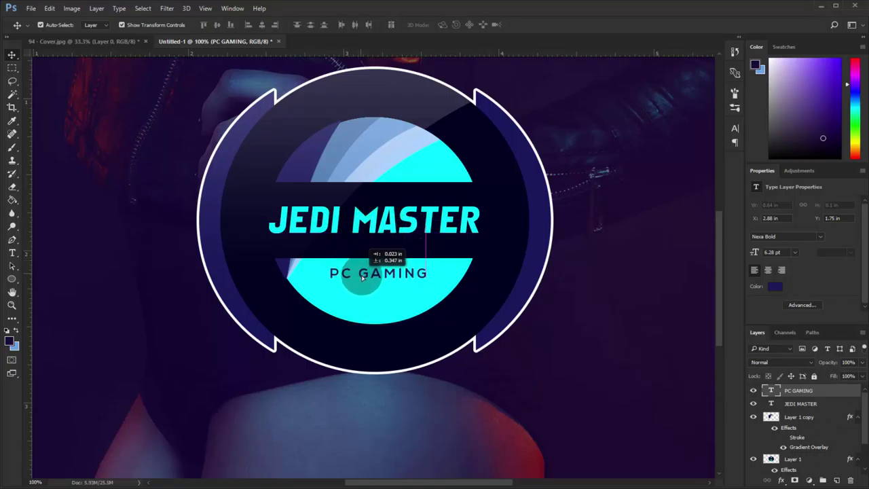
left_click_drag(360, 271, 365, 280)
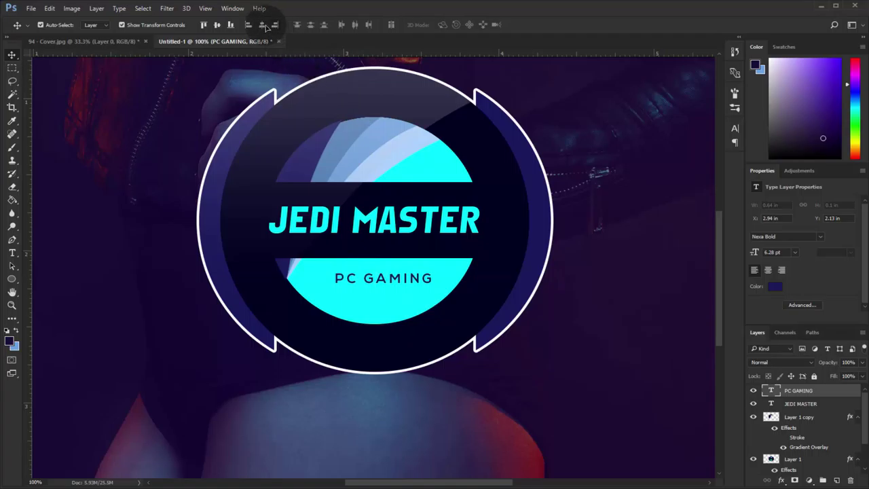
left_click_drag(426, 301, 402, 308)
Step: Alt-drag a copy of PC GAMING just below the original
key("ctrl+minus")
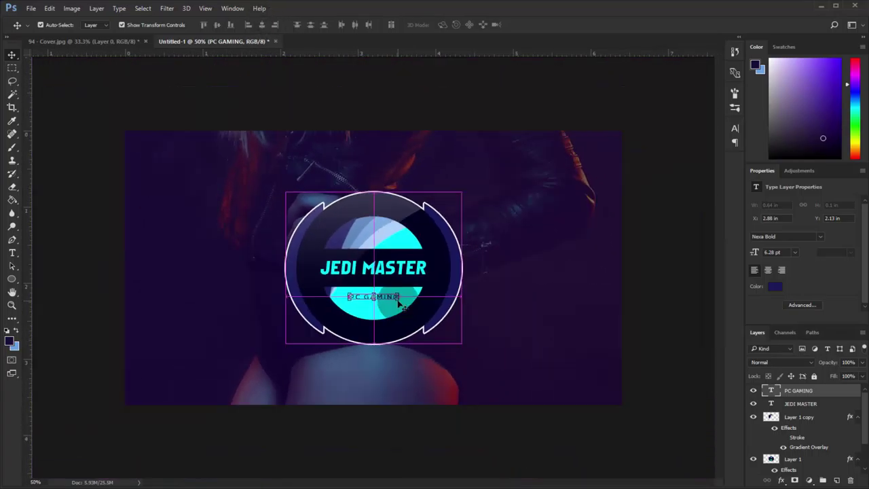
key("ctrl+plus")
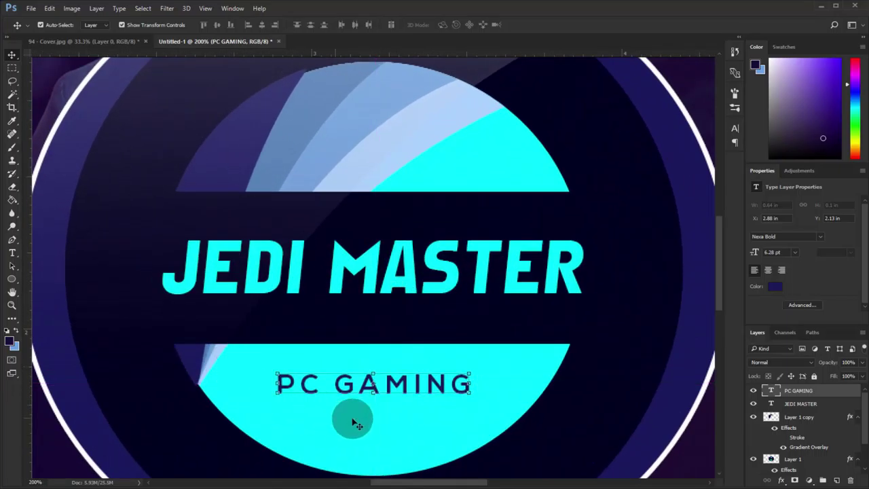
left_click_drag(401, 385, 399, 417)
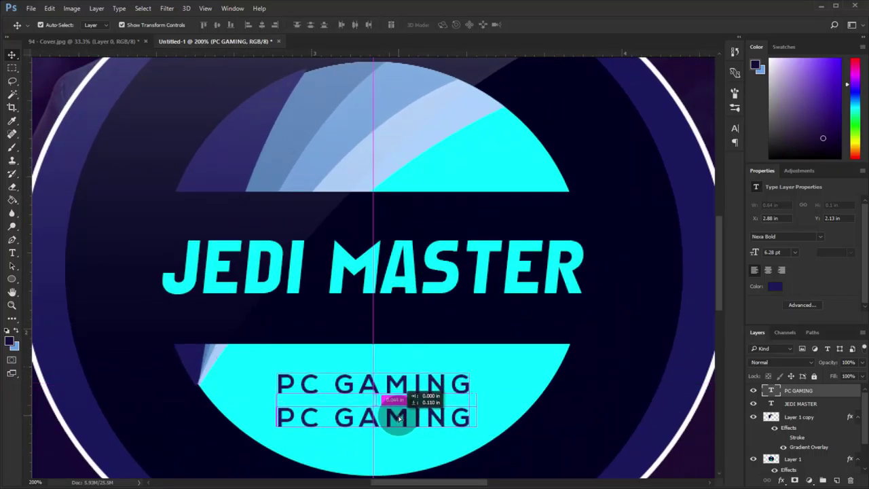
left_click_drag(399, 417, 398, 415)
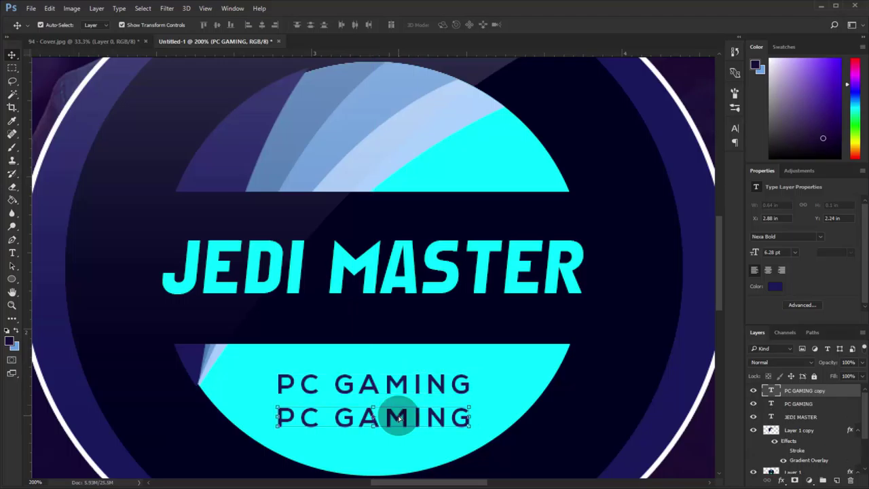
Step: Change the copy's text to 'STORE' and centre it under PC GAMING
left_click(14, 253)
triple_click(347, 418)
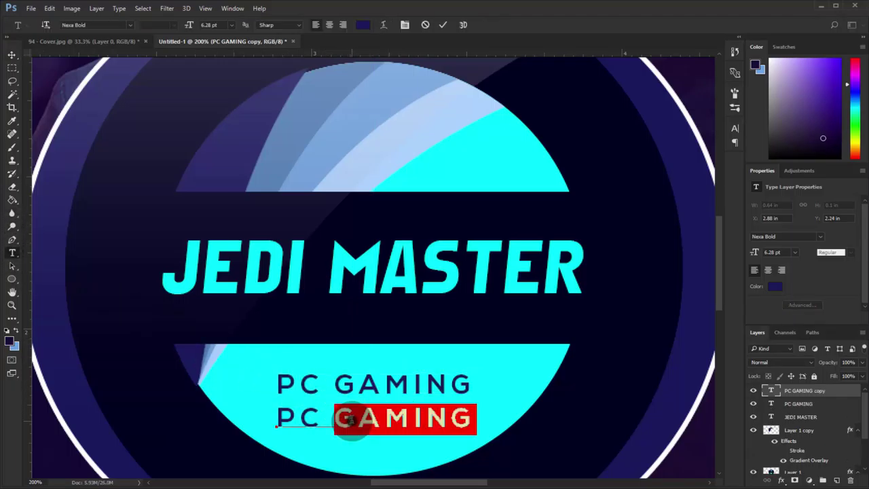
type("ST")
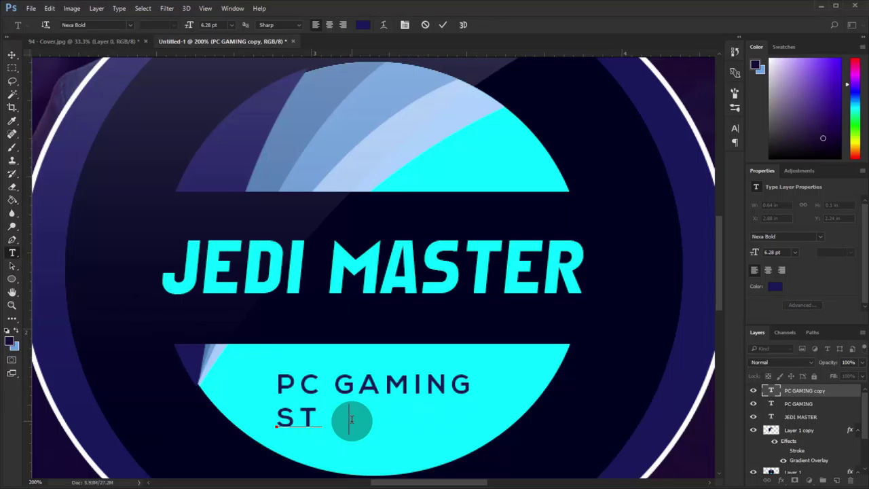
type("ORE")
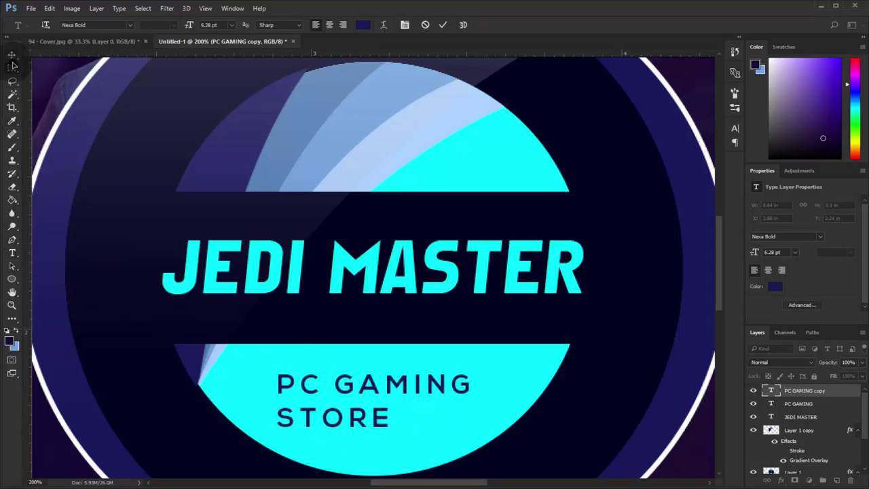
left_click(12, 57)
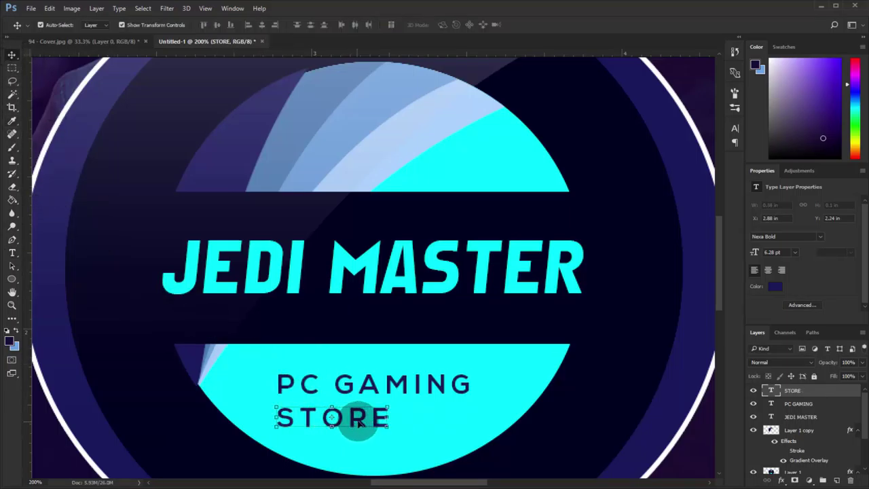
left_click_drag(359, 421, 403, 421)
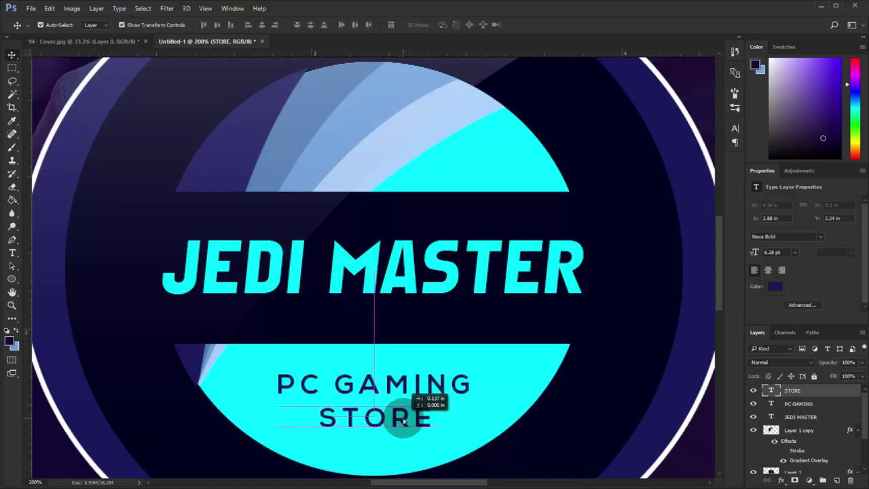
left_click_drag(401, 421, 398, 414)
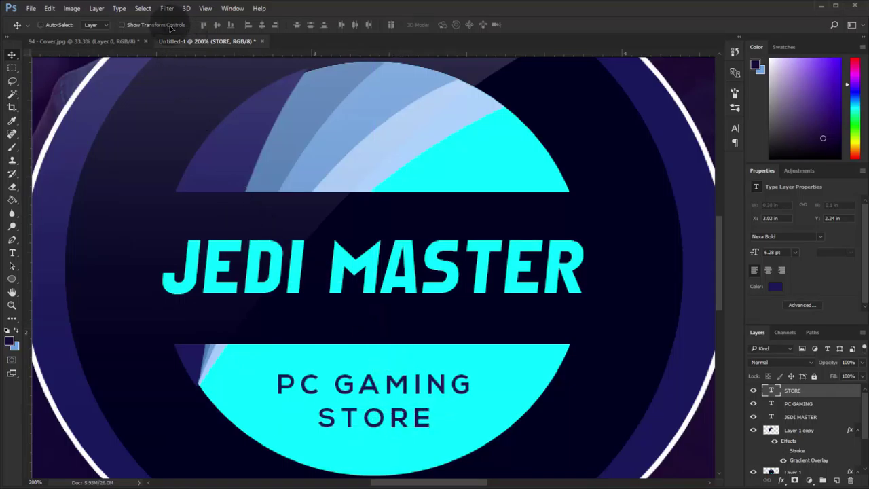
key("ctrl+0")
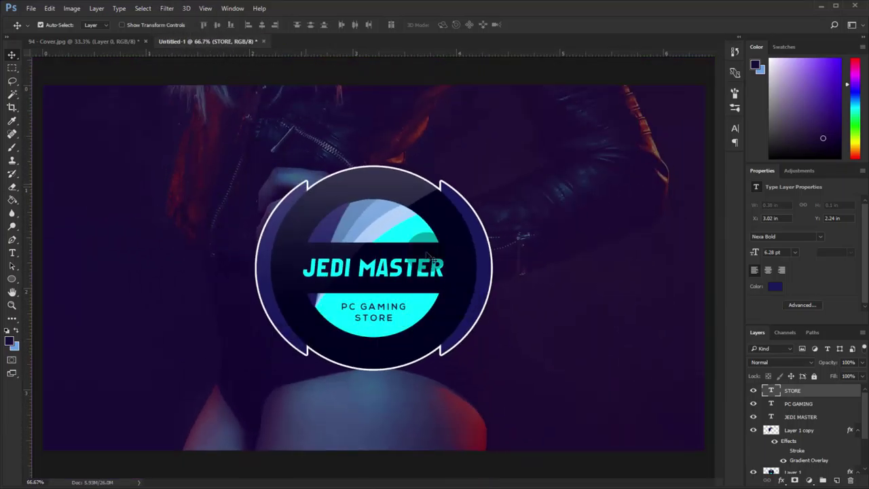
Step: Enlarge the JEDI MASTER title from 16.99 pt to 19.69 pt and zoom to 100%
left_click(798, 417)
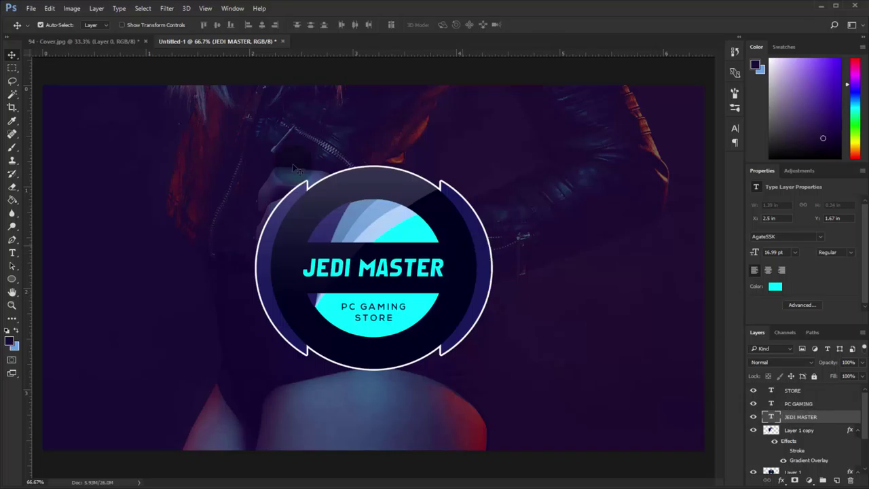
left_click(121, 25)
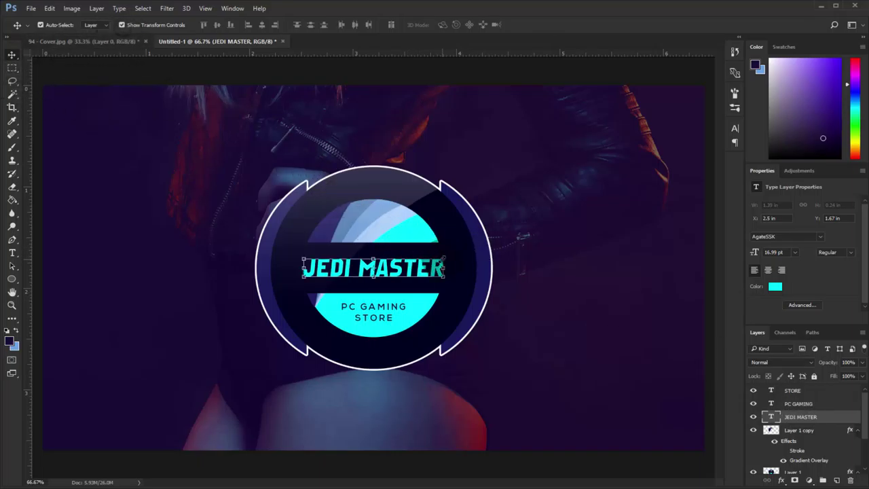
left_click_drag(444, 259, 456, 254)
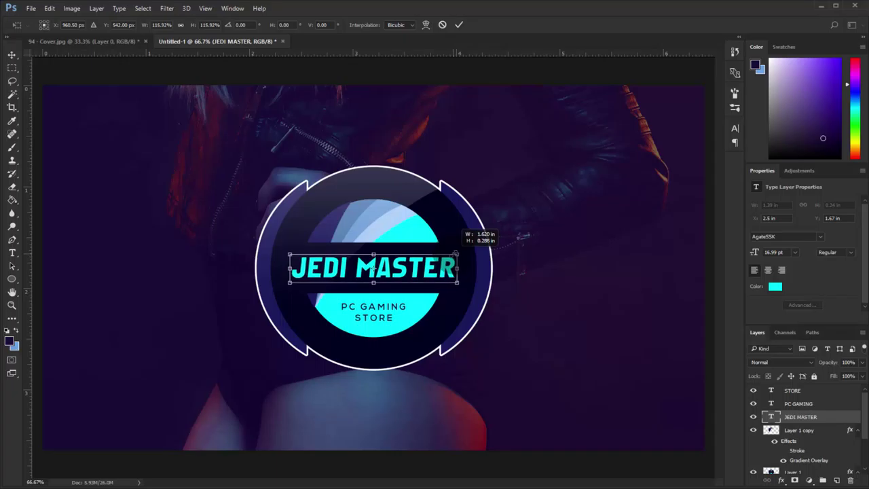
left_click(458, 26)
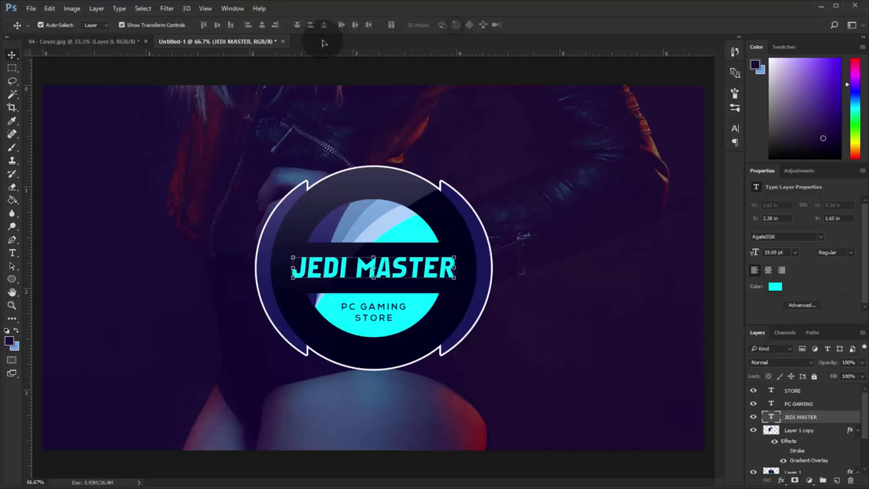
left_click(121, 24)
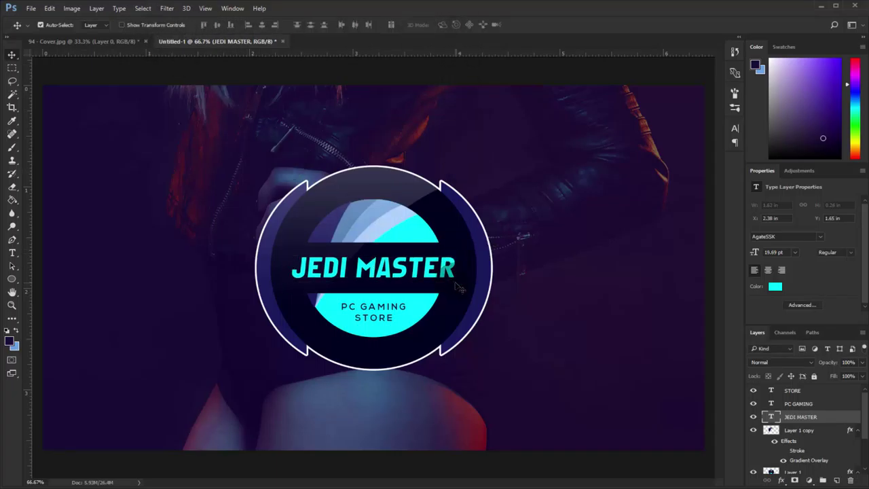
key("ctrl+plus")
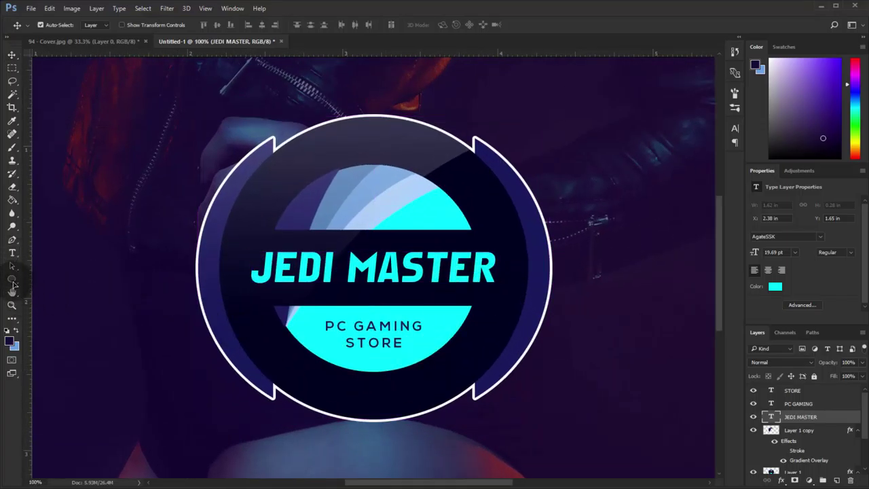
left_click(13, 286)
Step: Append the All shape set to the Custom Shape gallery
left_click(61, 328)
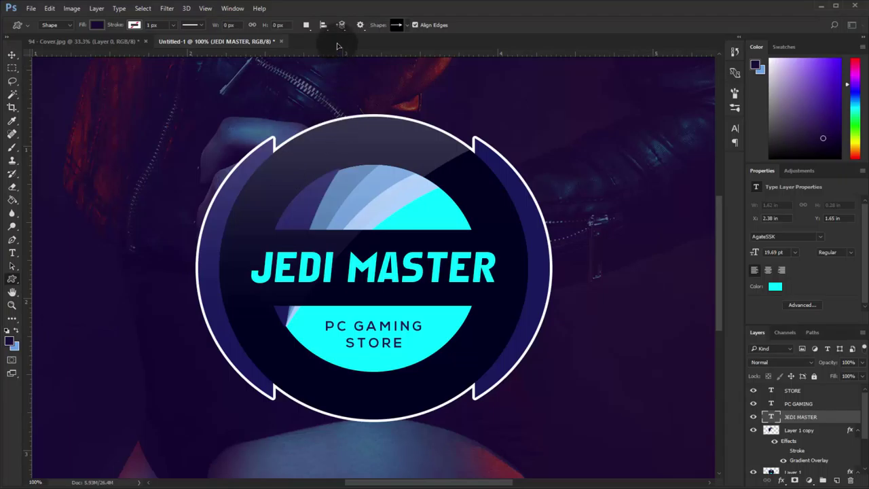
left_click(406, 26)
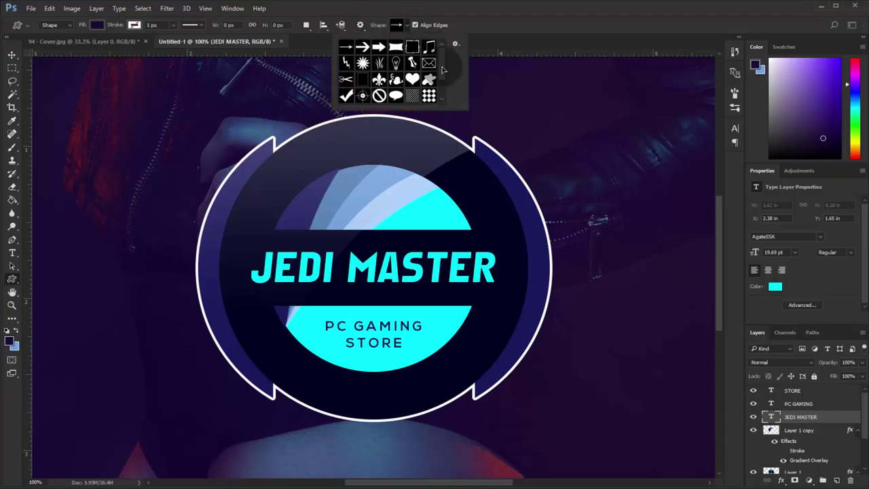
left_click_drag(466, 107, 546, 244)
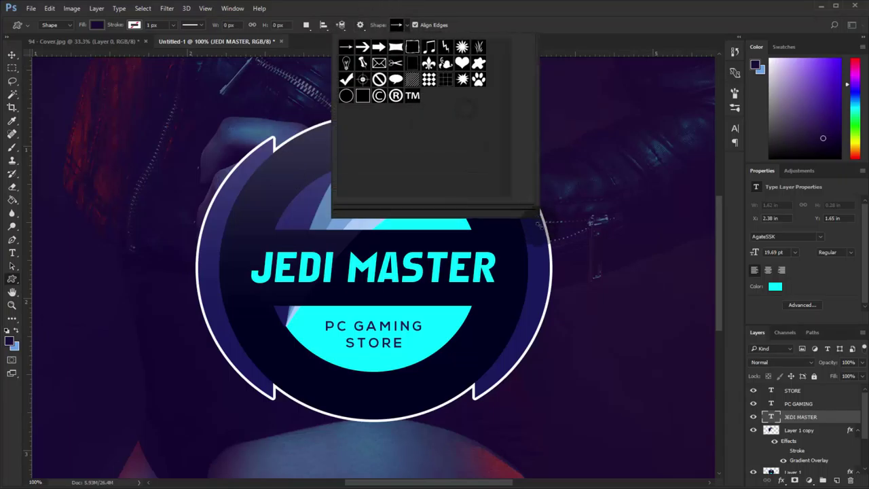
left_click(532, 45)
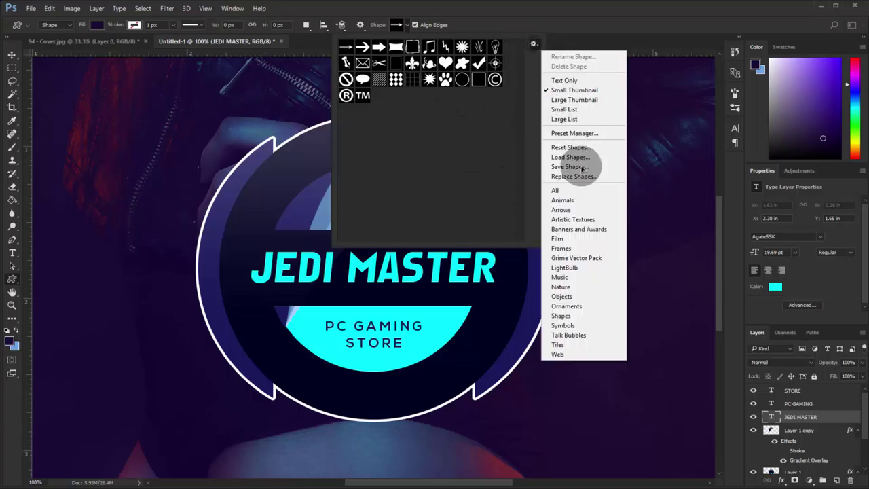
left_click(557, 188)
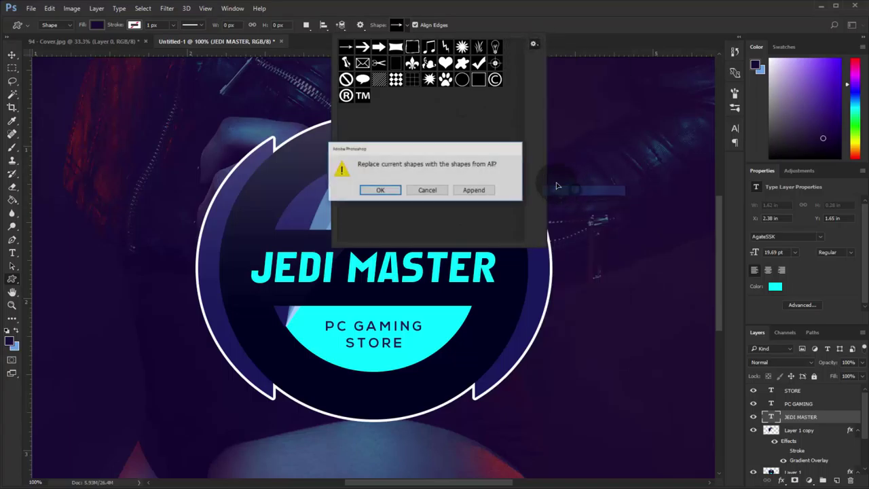
left_click(477, 190)
Step: Pick the filled star shape and draw a small 40 × 38 px star below STORE
scroll(477, 178, "down", 2)
scroll(475, 169, "down", 2)
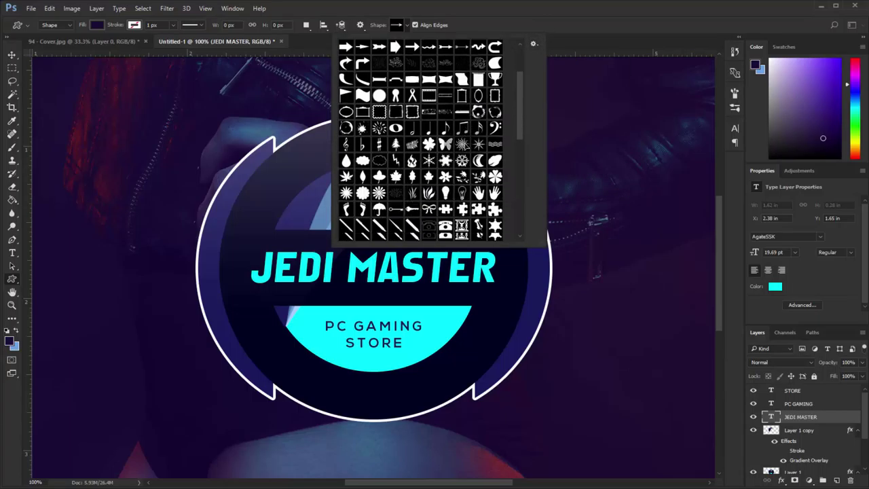
scroll(472, 160, "down", 2)
scroll(466, 148, "down", 2)
scroll(464, 147, "down", 2)
scroll(464, 145, "down", 2)
scroll(464, 144, "down", 2)
scroll(464, 143, "down", 2)
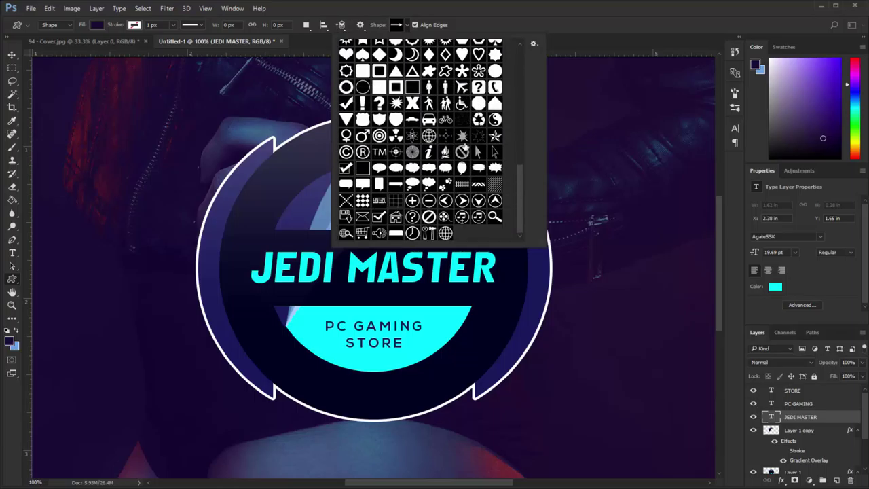
scroll(477, 175, "up", 1)
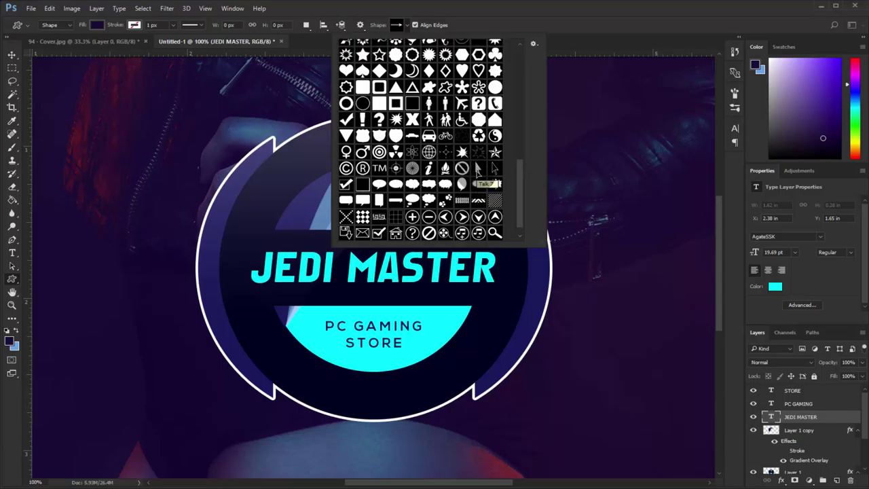
scroll(469, 167, "up", 3)
scroll(441, 163, "up", 3)
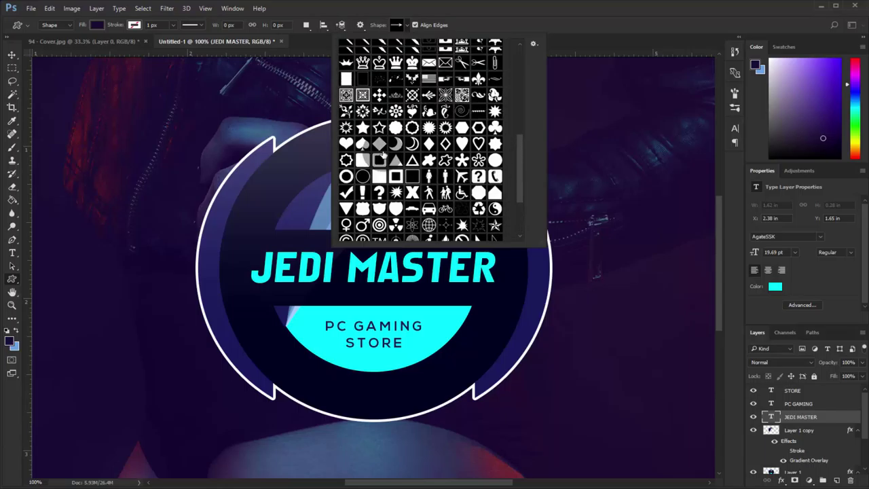
scroll(414, 159, "up", 3)
scroll(386, 157, "up", 3)
scroll(385, 156, "up", 2)
scroll(385, 156, "up", 2)
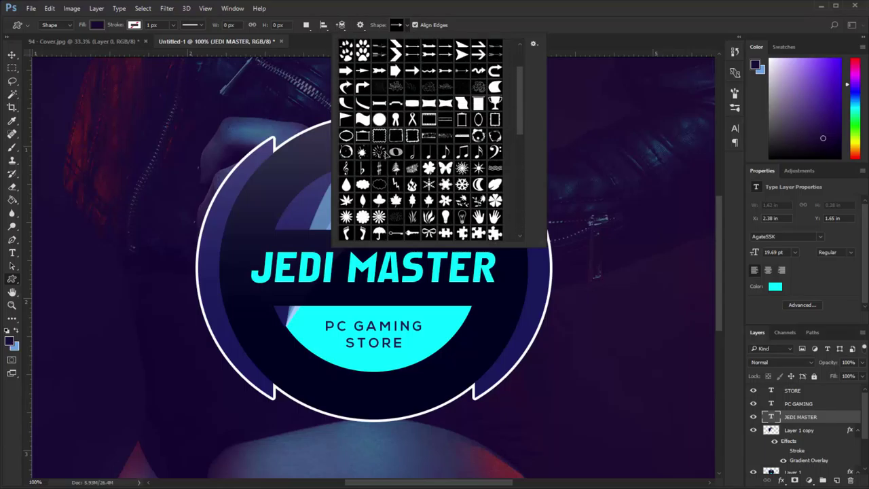
scroll(385, 157, "up", 3)
scroll(385, 157, "up", 2)
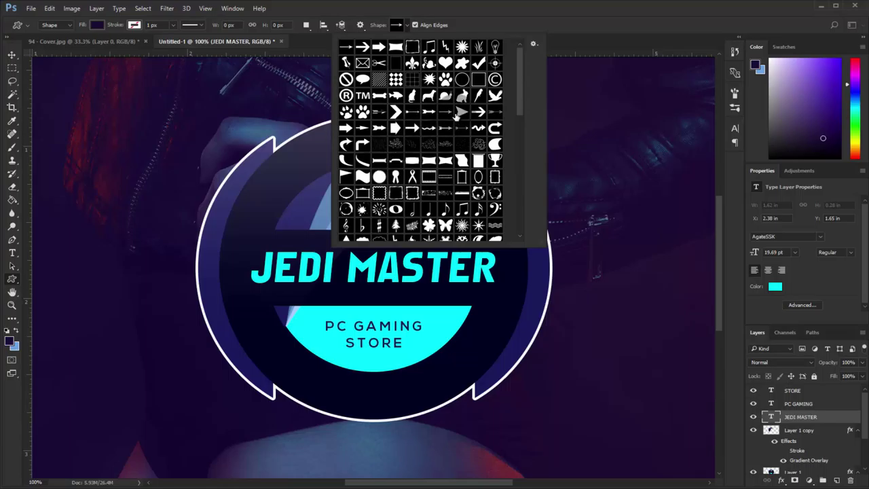
scroll(448, 146, "down", 2)
scroll(407, 197, "down", 2)
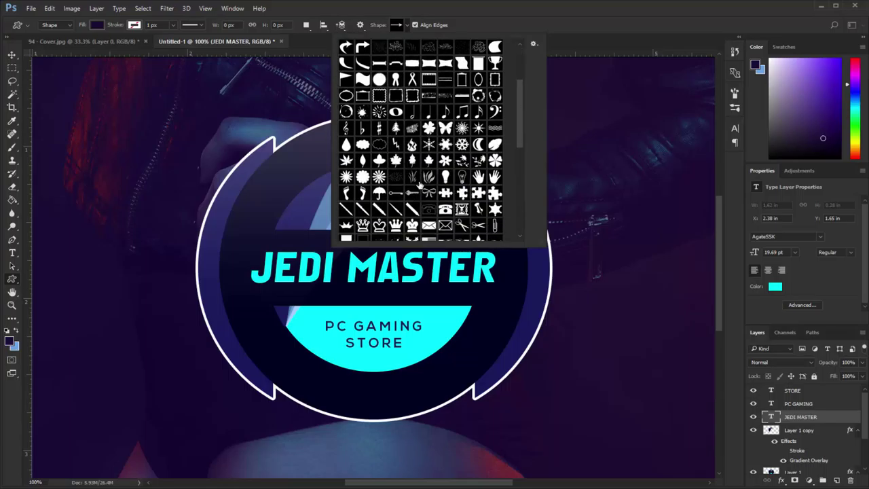
scroll(407, 197, "down", 2)
scroll(408, 197, "down", 2)
scroll(407, 197, "down", 2)
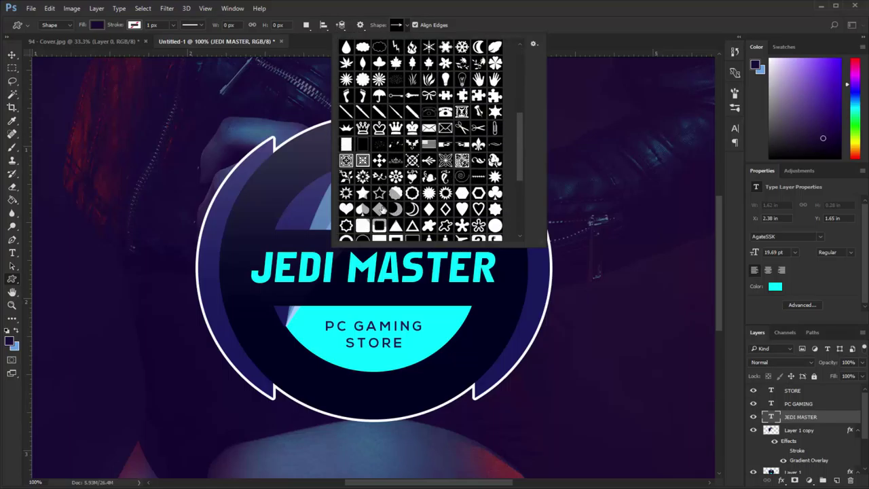
double_click(363, 192)
left_click_drag(362, 389, 393, 407)
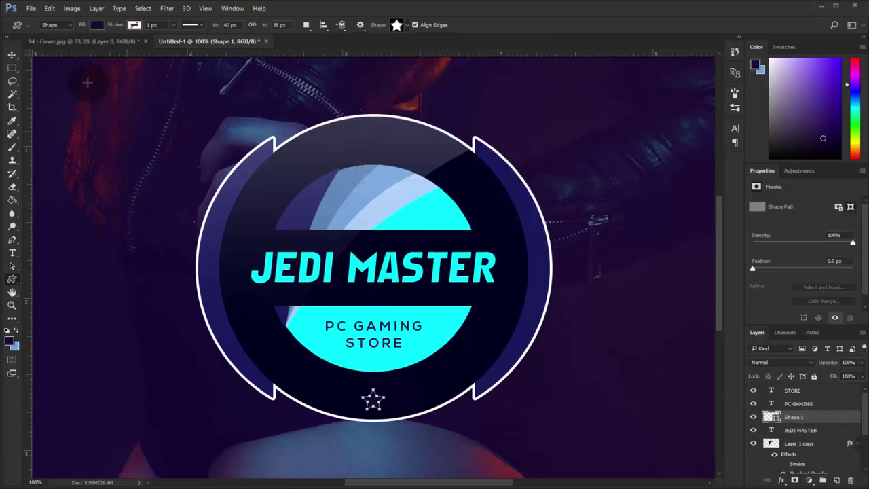
Step: Fill the star shape with cyan
left_click(97, 26)
left_click(77, 78)
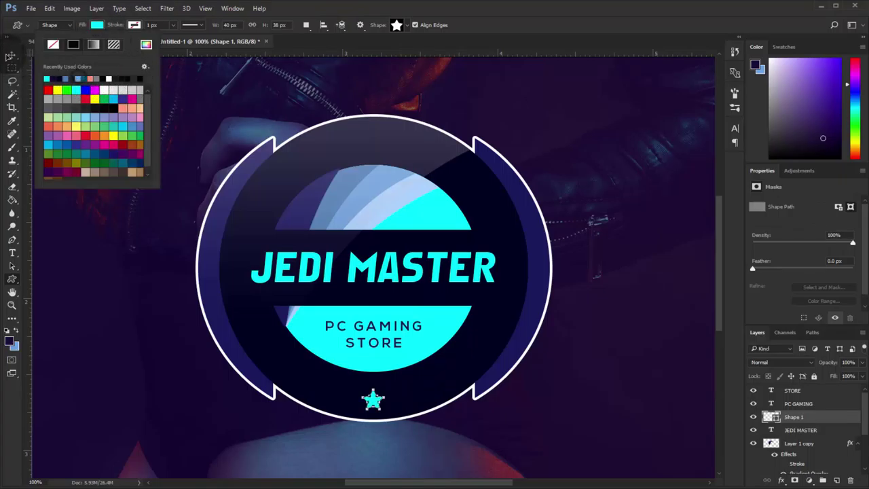
left_click(12, 54)
Step: Alt-drag two copies of the star to its sides, forming a row of three
mouse_move(385, 402)
left_mouse_down()
mouse_move(377, 398)
mouse_move(402, 393)
left_mouse_up()
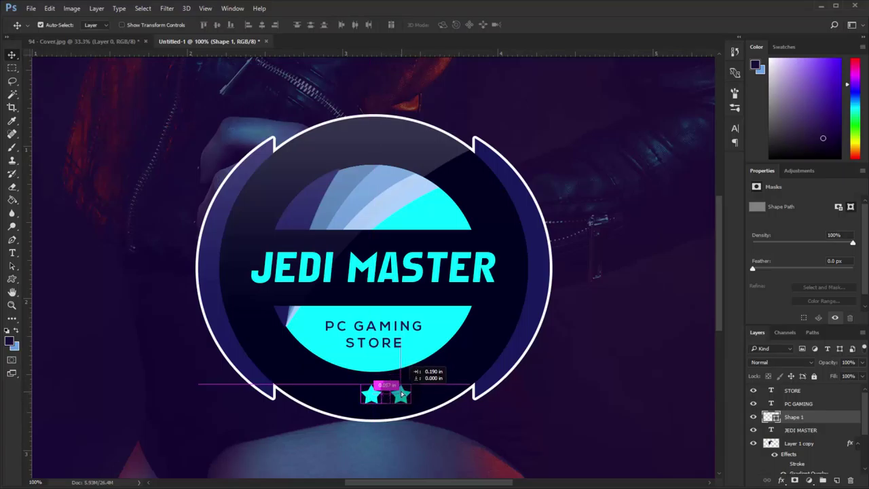
left_click_drag(402, 393, 370, 392)
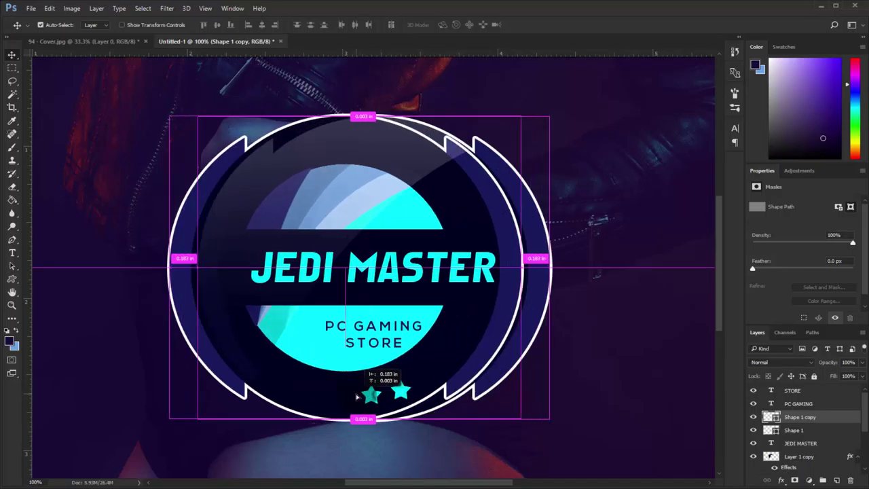
key("ctrl+z")
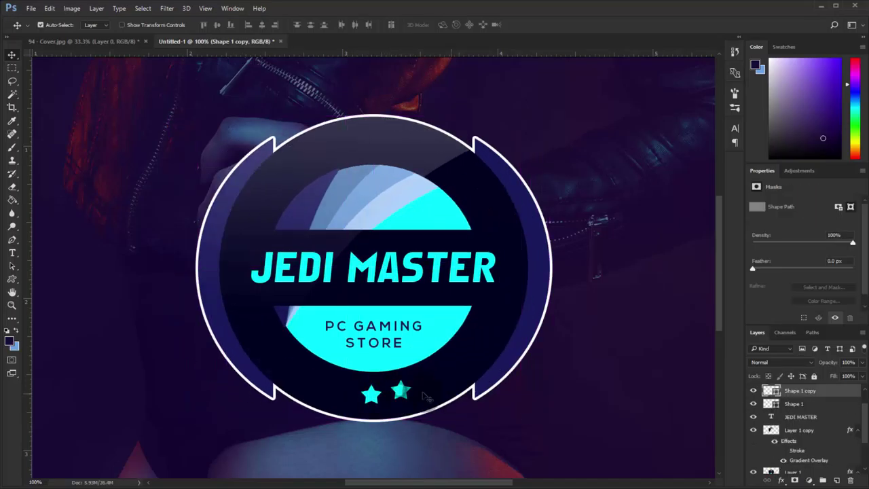
left_click_drag(398, 392, 342, 389)
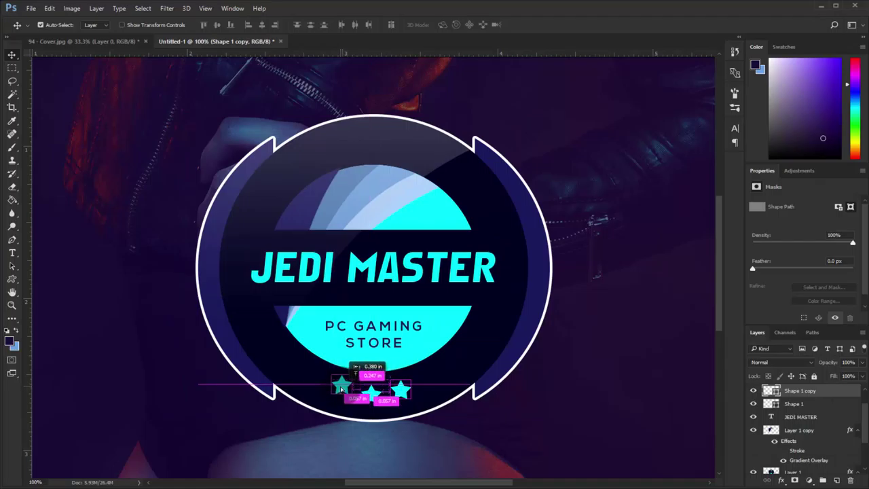
left_click_drag(341, 389, 342, 388)
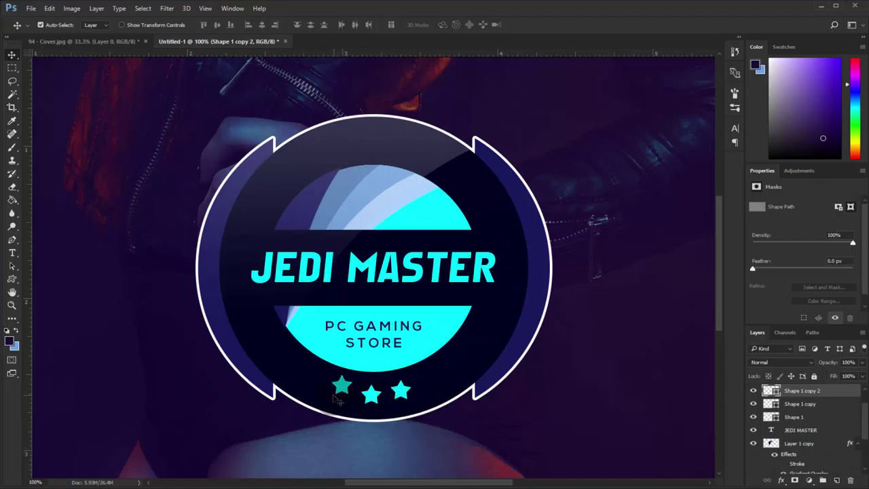
key("ctrl+plus")
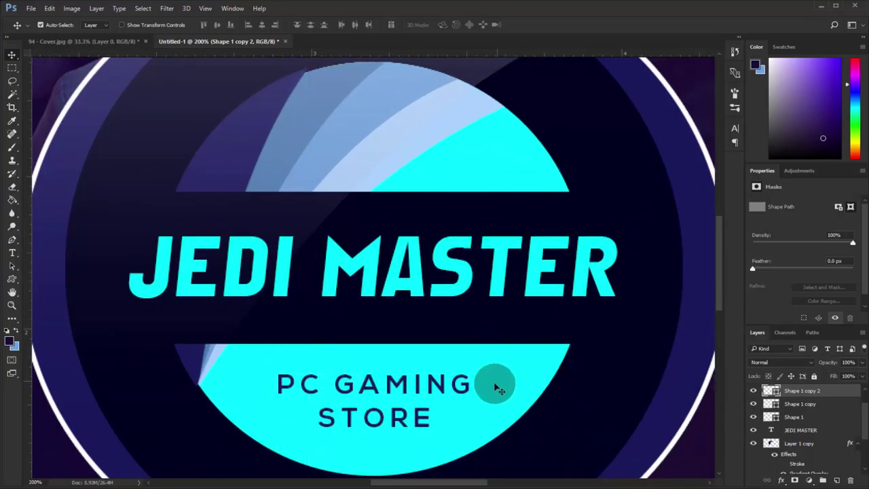
Step: Shrink the left star to half size and move it down beside the others
left_click_drag(495, 383, 452, 291)
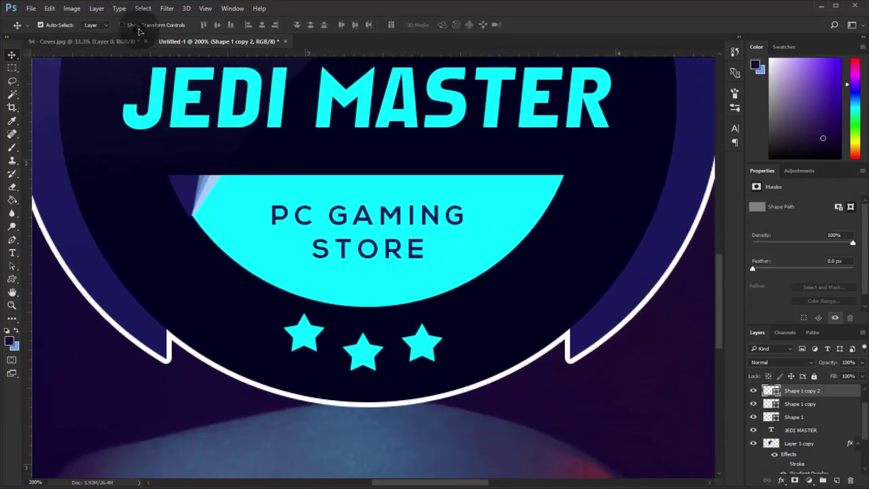
left_click(122, 25)
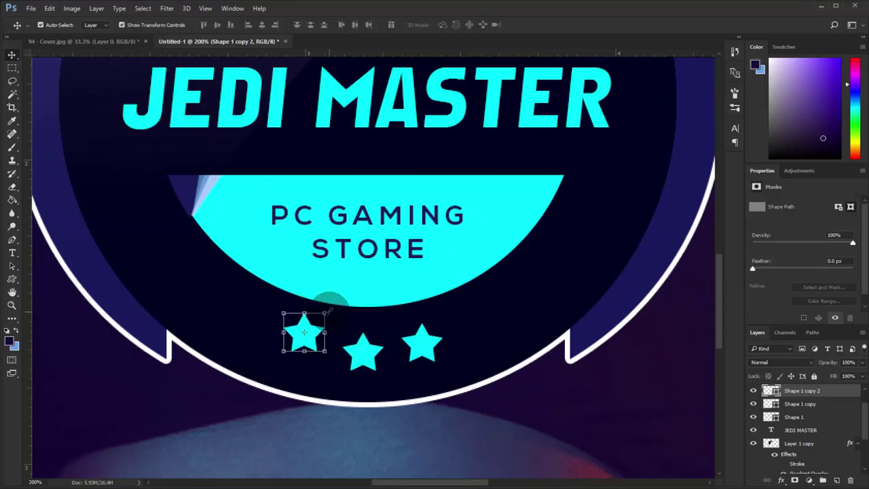
left_click_drag(328, 311, 316, 321)
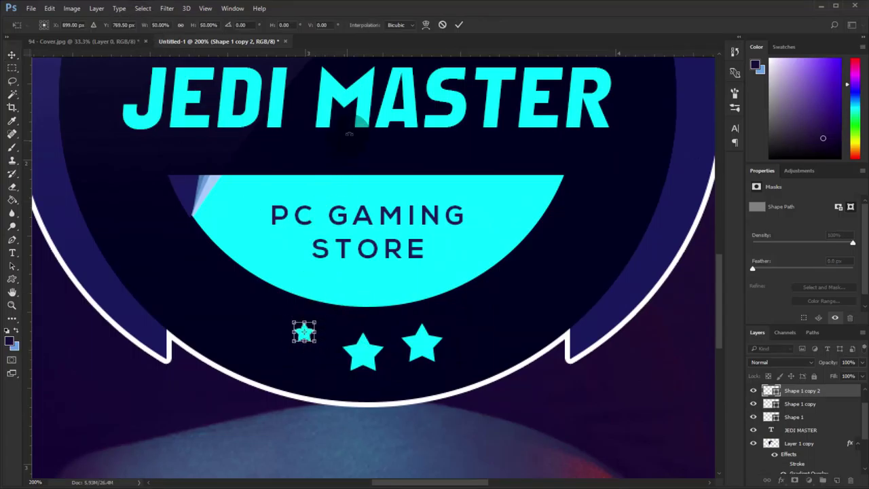
left_click(459, 25)
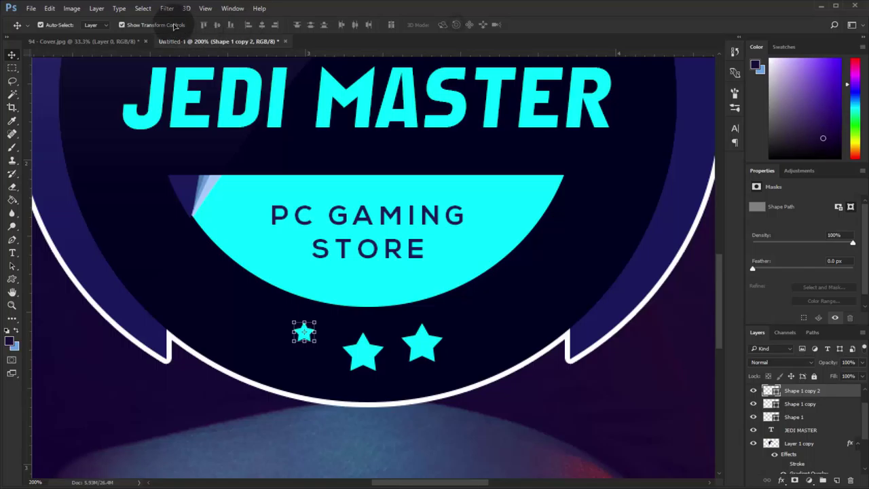
left_click(174, 25)
mouse_move(305, 333)
left_mouse_down()
mouse_move(320, 351)
mouse_move(287, 341)
left_mouse_up()
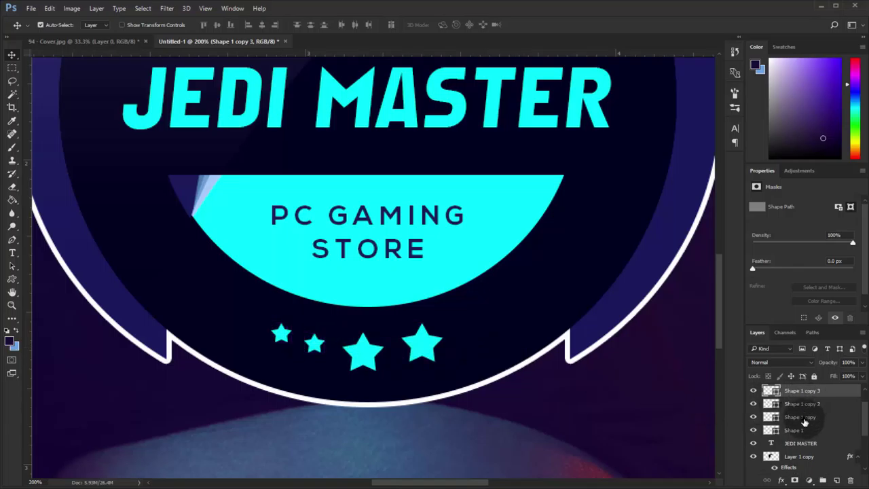
Step: Delete the big right star and duplicate the two small stars toward the right
left_click(799, 416)
left_click(753, 417)
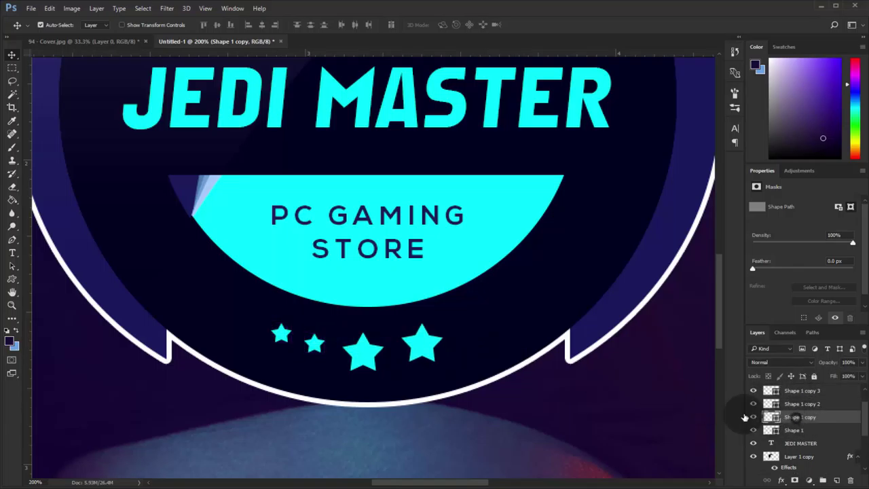
key("Delete")
left_click(799, 401)
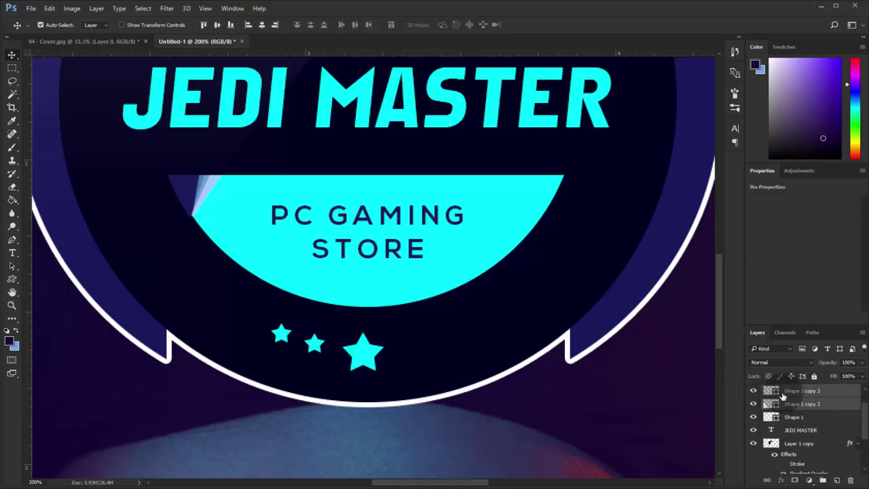
left_click_drag(434, 346, 438, 347)
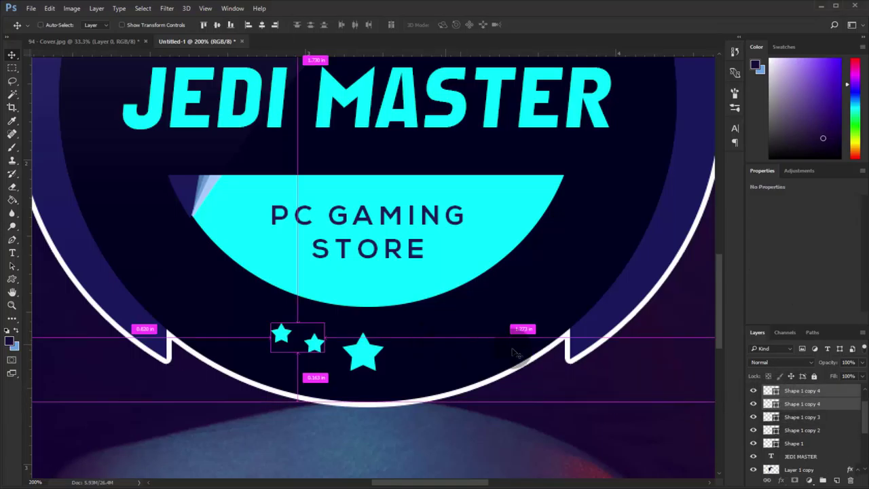
left_click_drag(314, 346, 441, 347)
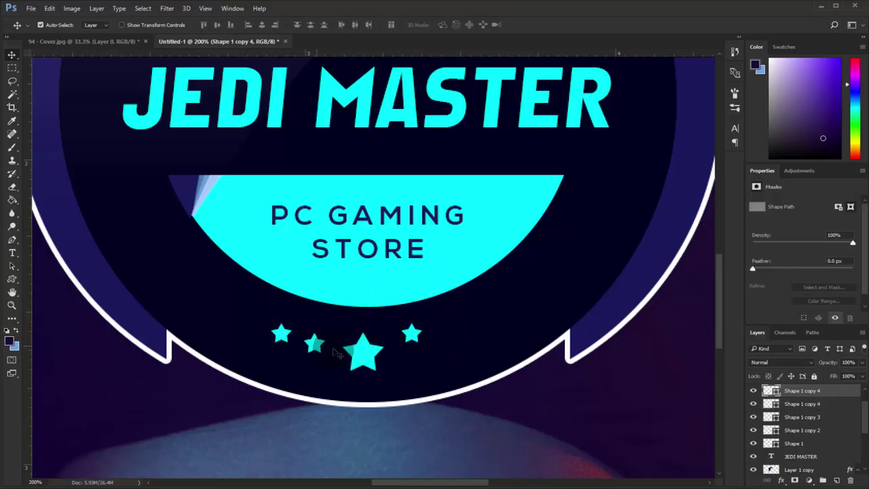
Step: Place the two copied small stars right of the big star, completing a row of five
left_click(753, 404)
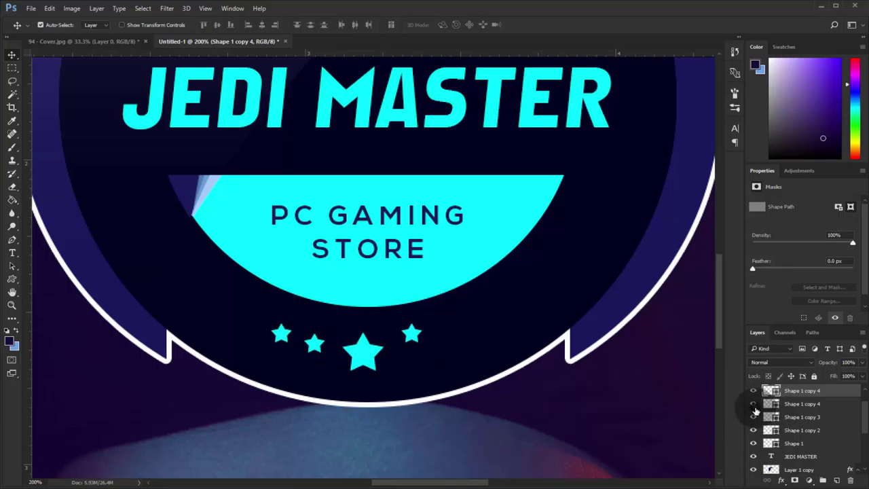
left_click(753, 404)
left_click(801, 404)
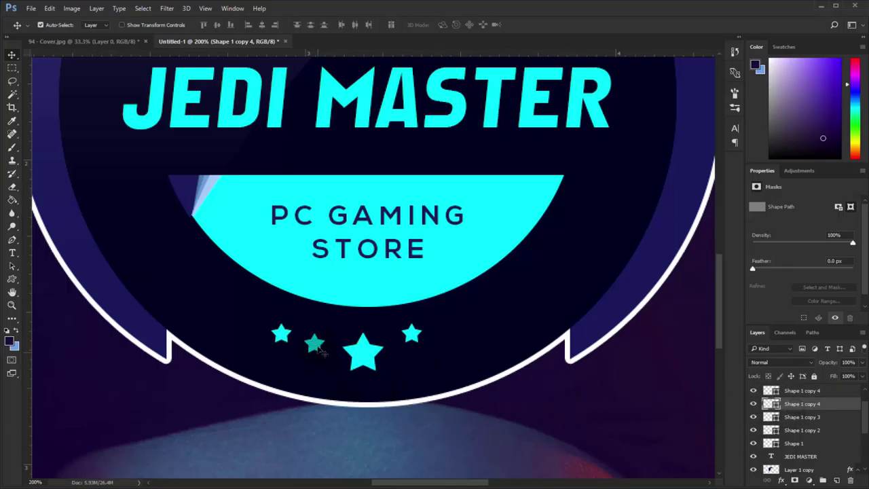
left_click_drag(321, 350, 411, 354)
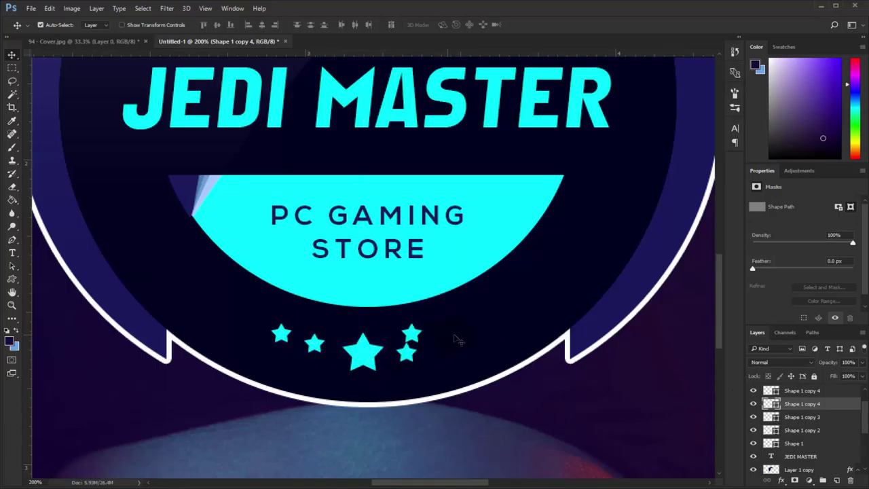
left_click(804, 390)
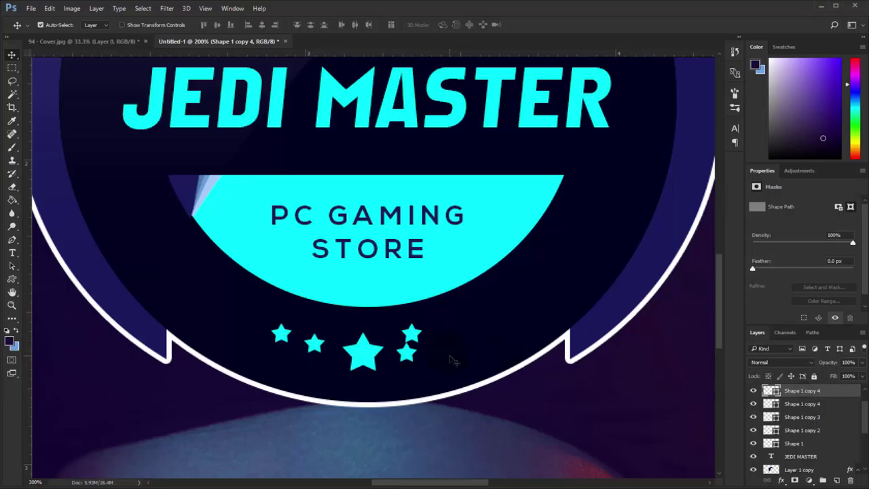
left_click_drag(414, 337, 438, 343)
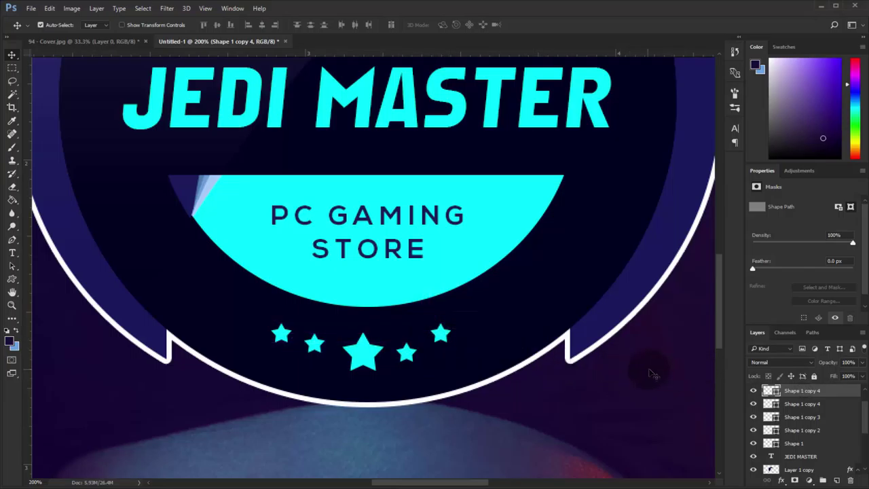
left_click(790, 403)
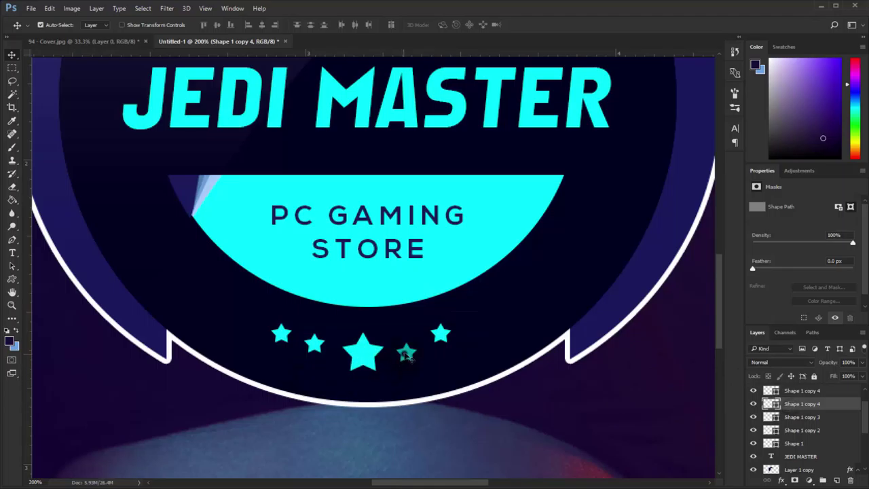
left_click_drag(406, 354, 406, 350)
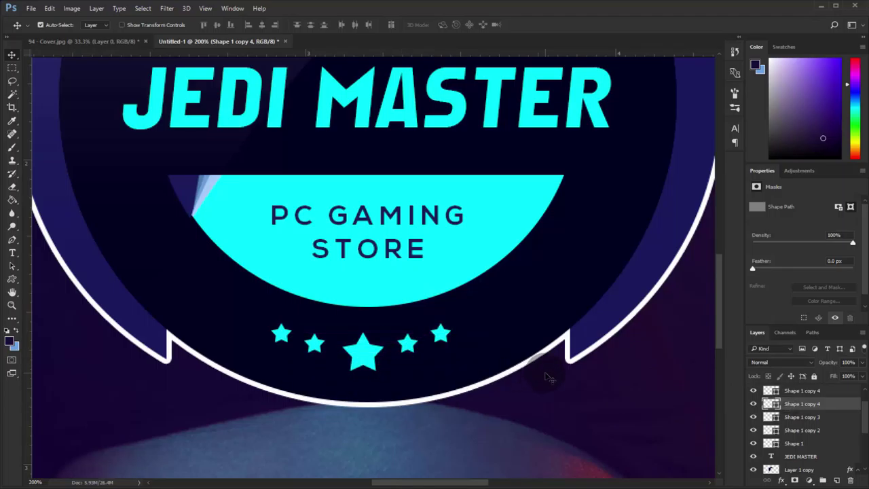
scroll(562, 376, "down", 3, "alt")
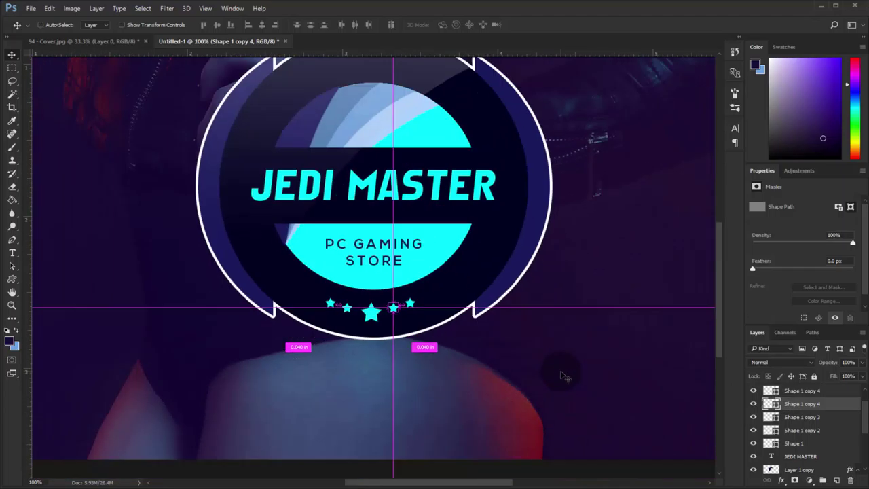
Step: Merge the five star layers into one shape and centre the star row horizontally on the canvas
left_click(801, 390)
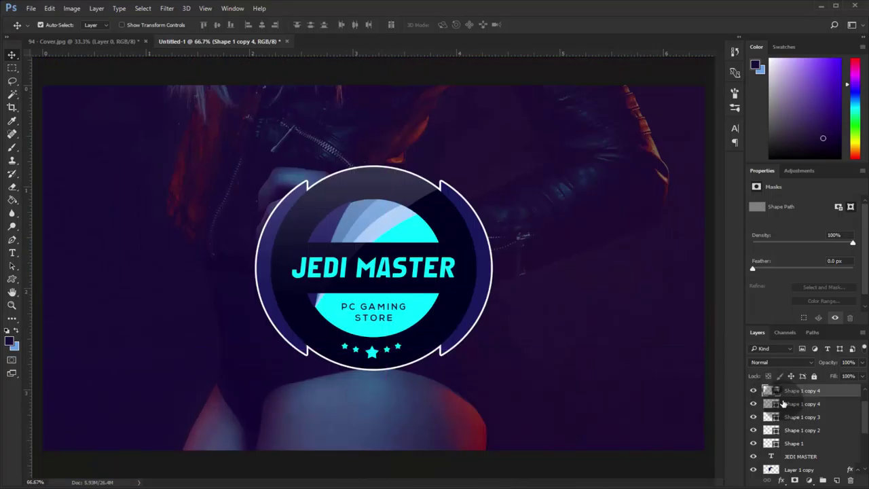
left_click(809, 442, "shift")
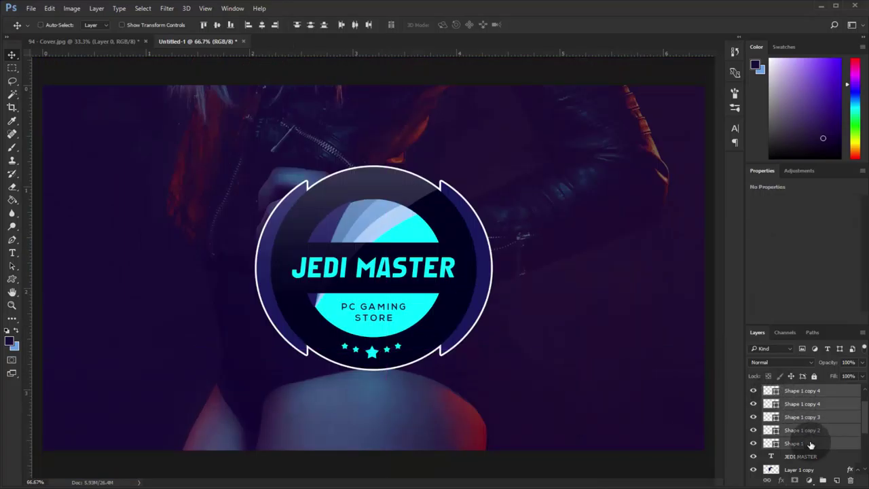
key("ctrl+e")
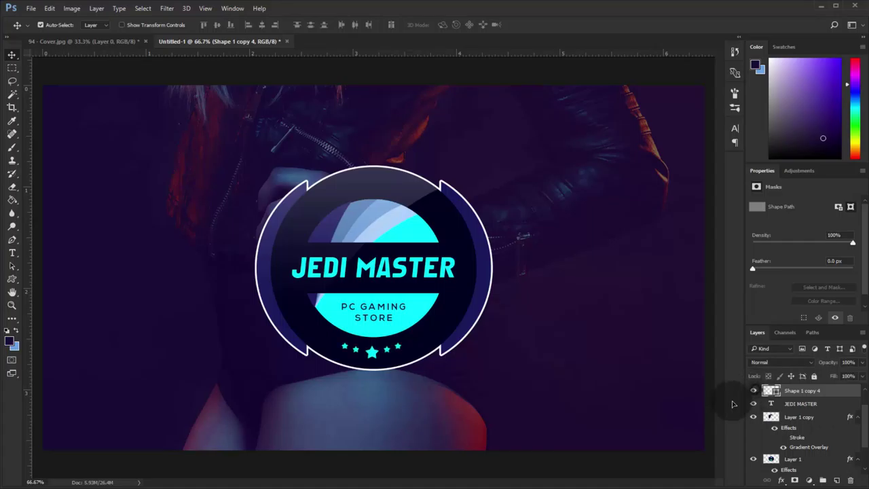
left_click_drag(374, 352, 380, 353)
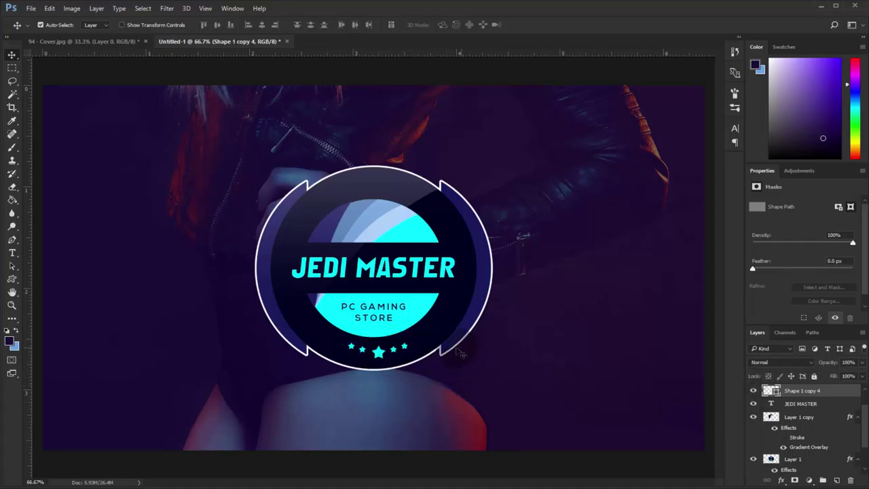
key("ctrl+a")
left_click(262, 24)
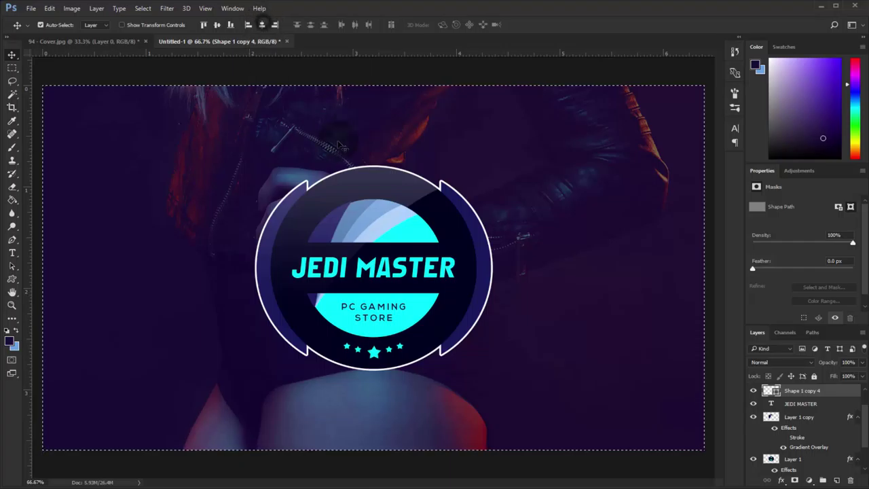
key("ctrl+d")
key("ctrl+minus")
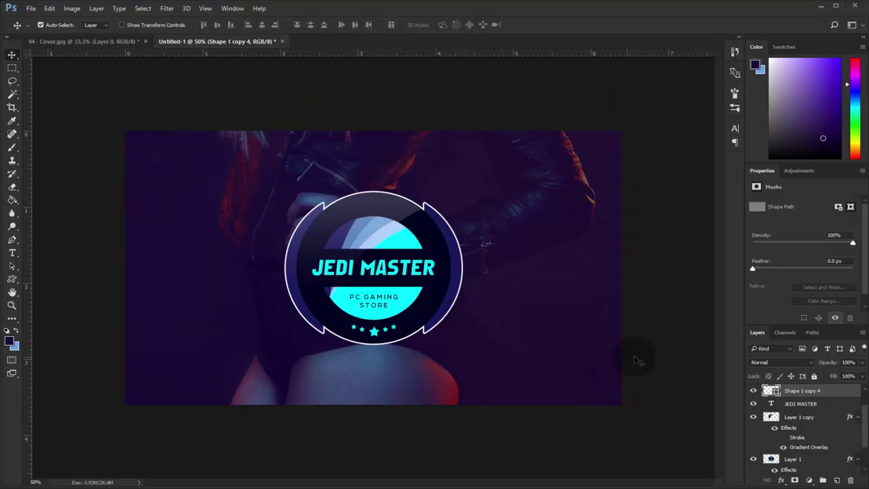
Step: Group Layer 1, Layer 3 and the STORE and PC GAMING text layers into the logo group
scroll(801, 431, "down", 3)
left_click(793, 422)
left_click(795, 454, "shift")
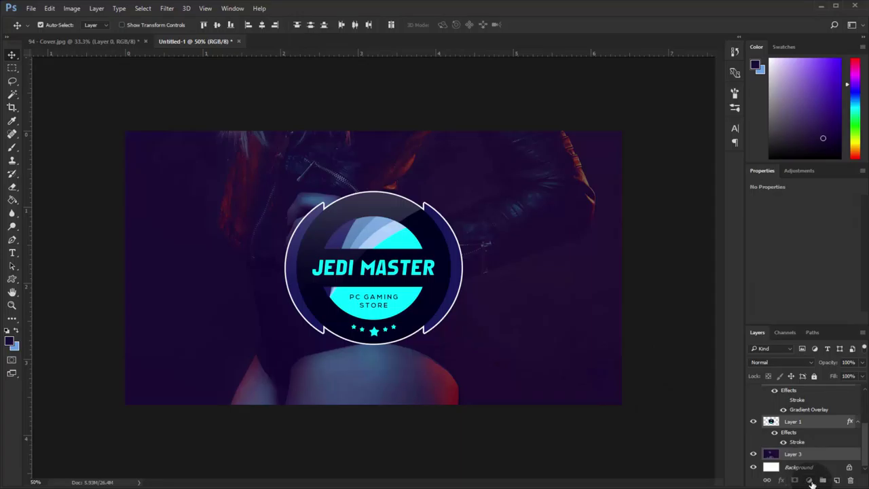
left_click(822, 480)
left_click(798, 403)
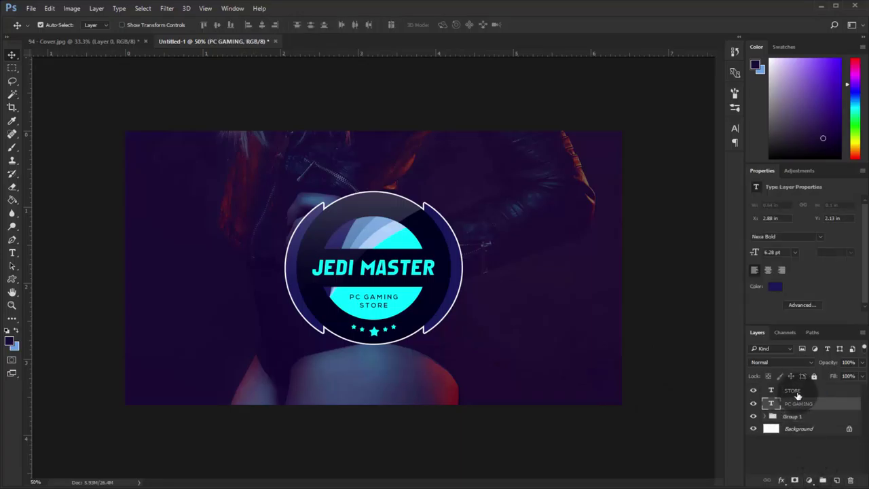
left_click_drag(795, 391, 798, 416)
left_click(792, 414)
type("logo")
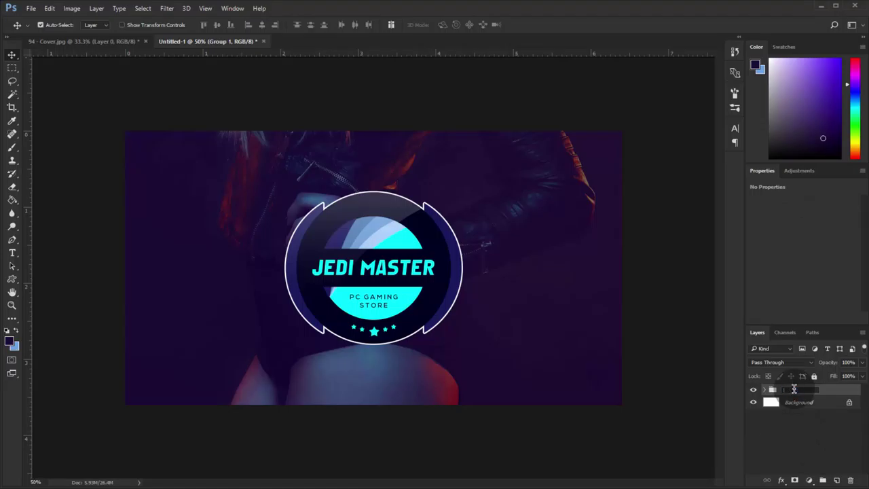
left_click(806, 426)
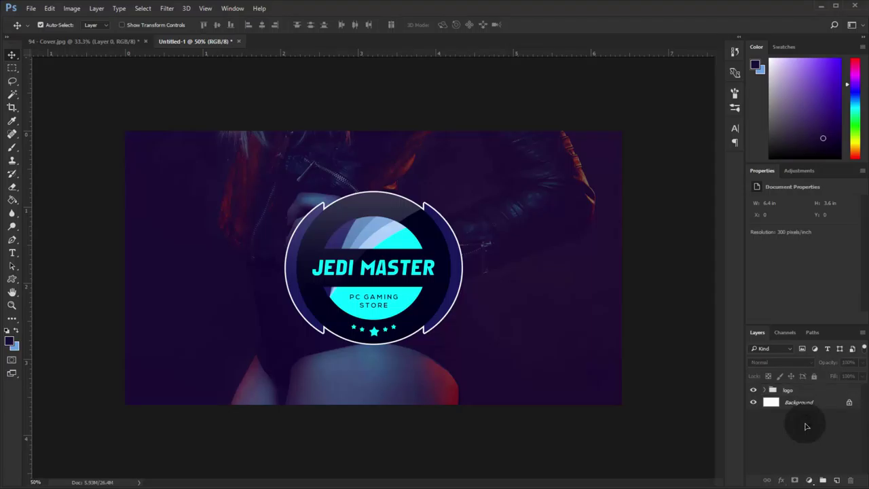